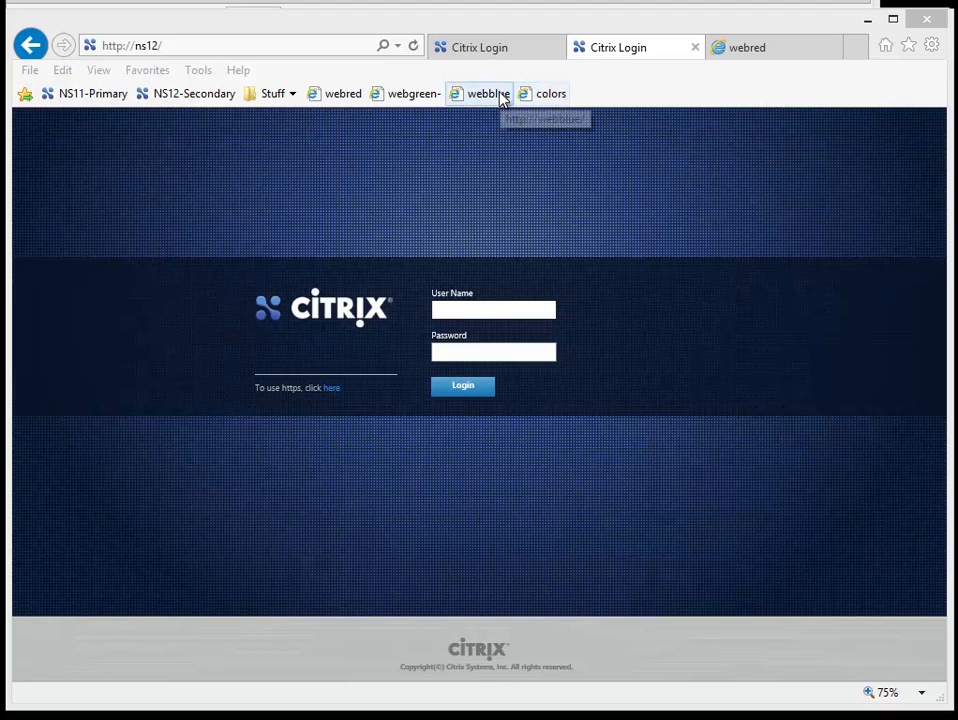
# Step: Log in to the ns11 appliance with the saved nsroot user name and its password
pyautogui.click(480, 52)
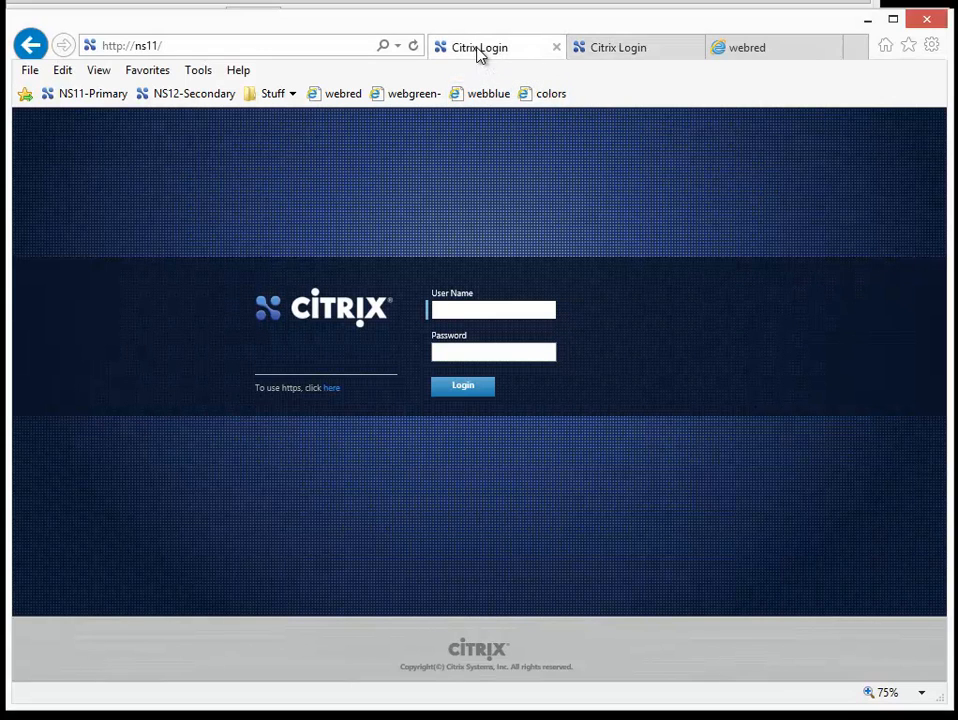
pyautogui.click(474, 309)
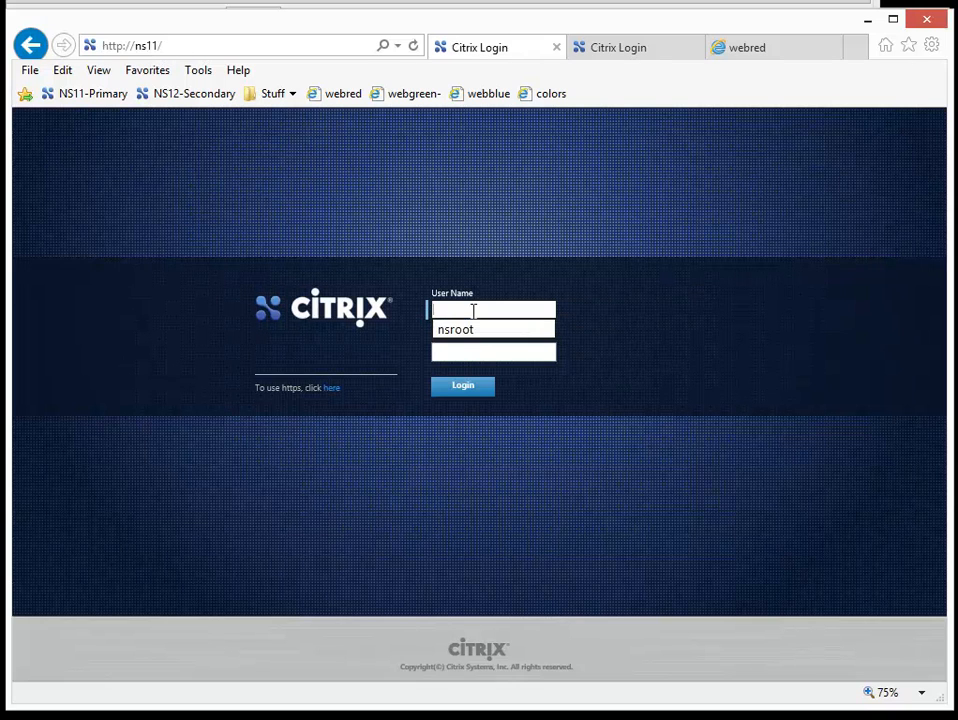
pyautogui.click(474, 331)
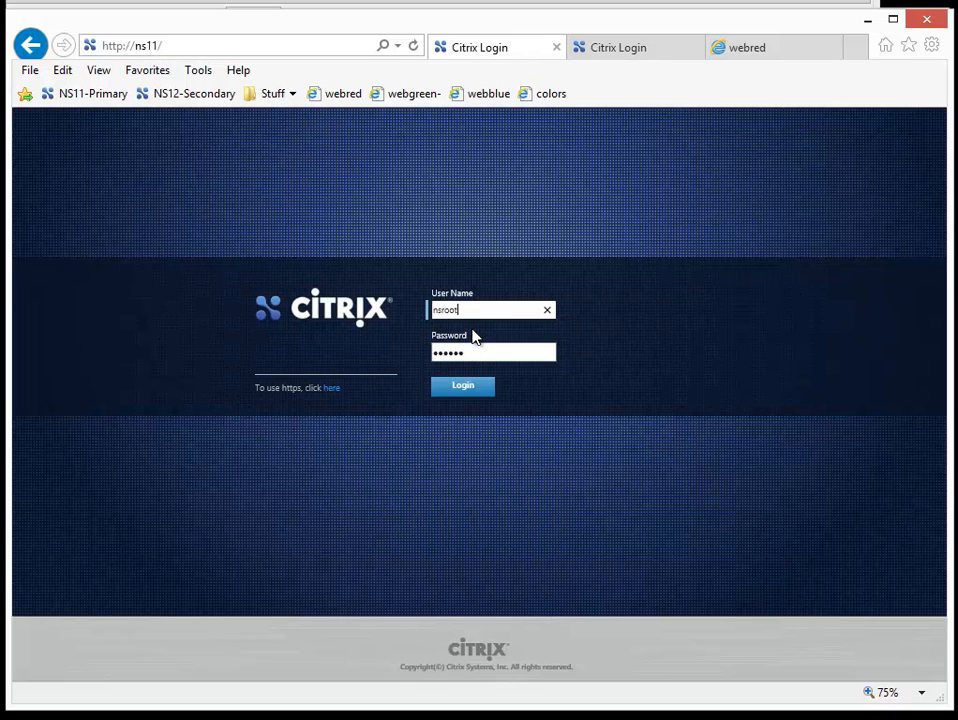
pyautogui.click(468, 388)
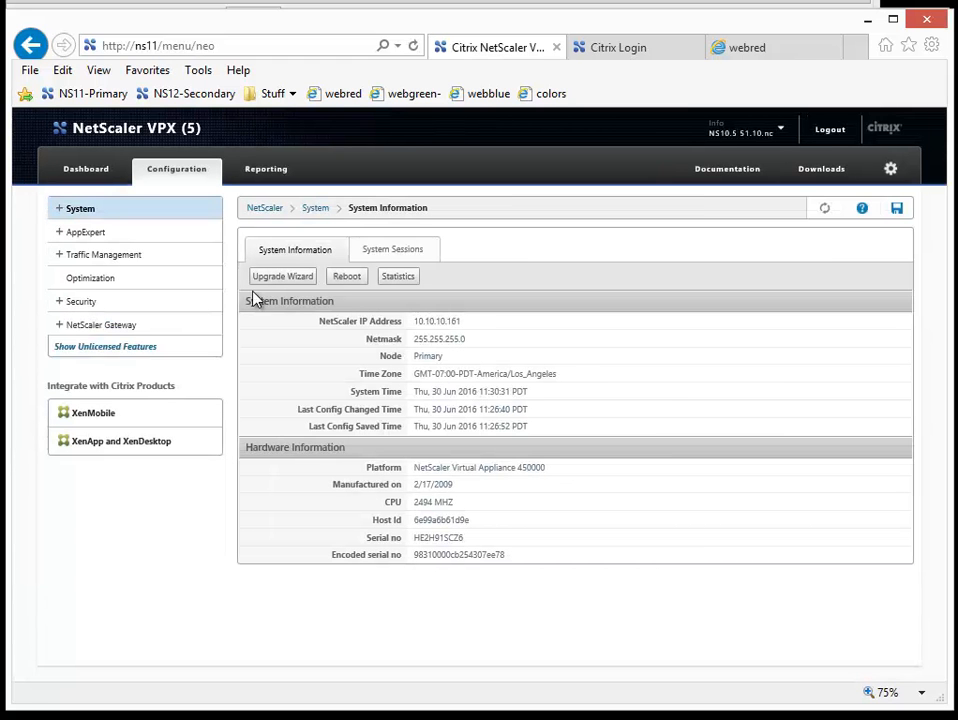
# Step: Examine the High Availability nodes and the load balancing virtual servers and servers on ns11
pyautogui.click(59, 212)
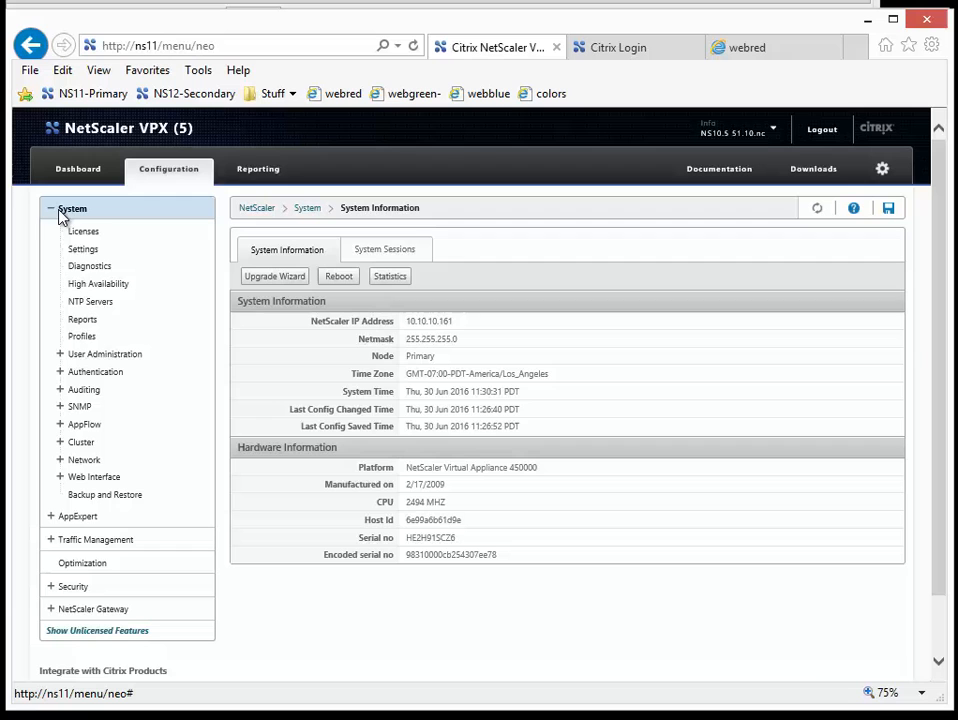
pyautogui.click(91, 286)
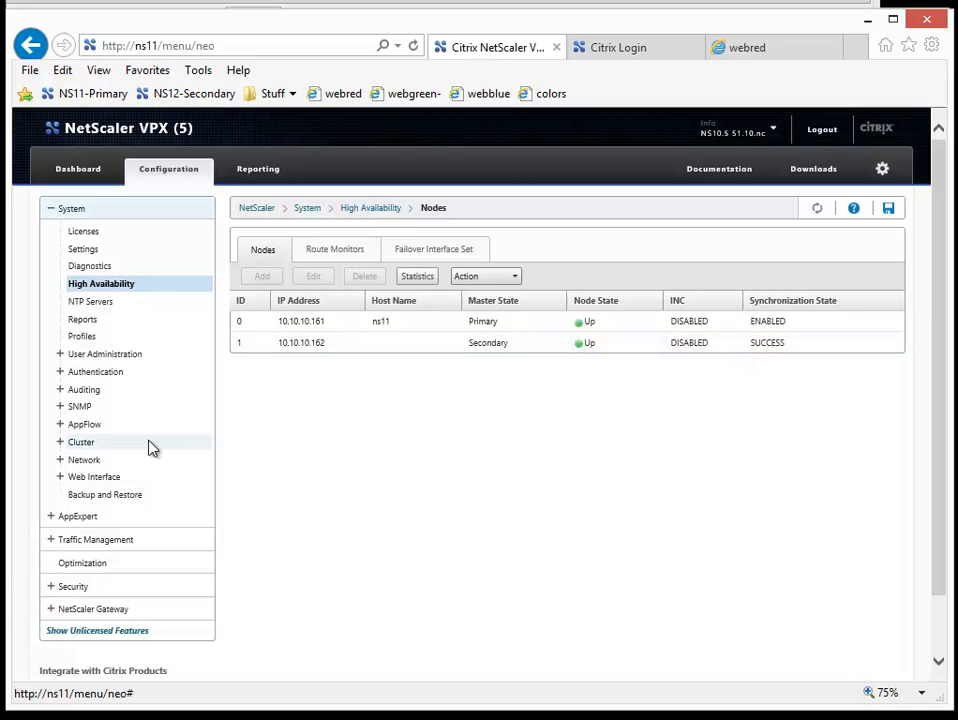
pyautogui.click(55, 545)
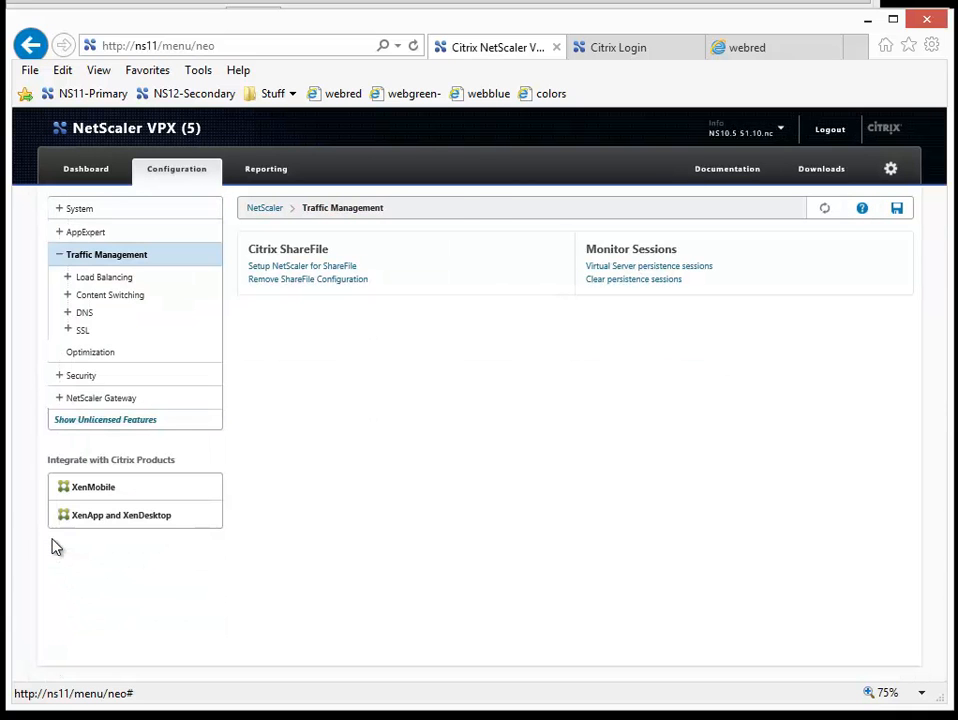
pyautogui.click(68, 280)
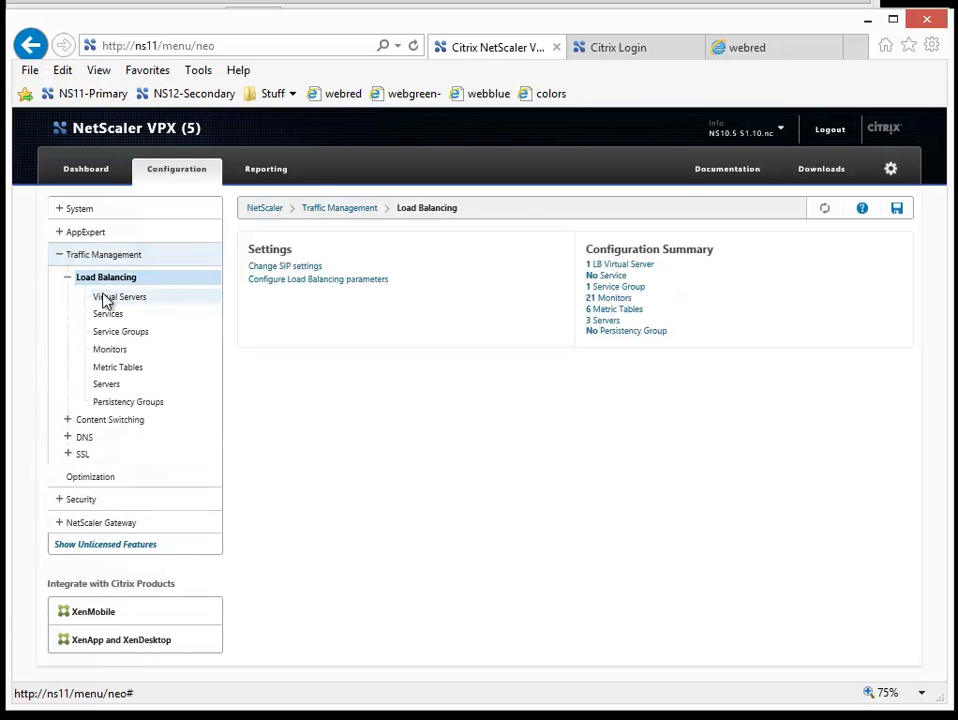
pyautogui.click(105, 299)
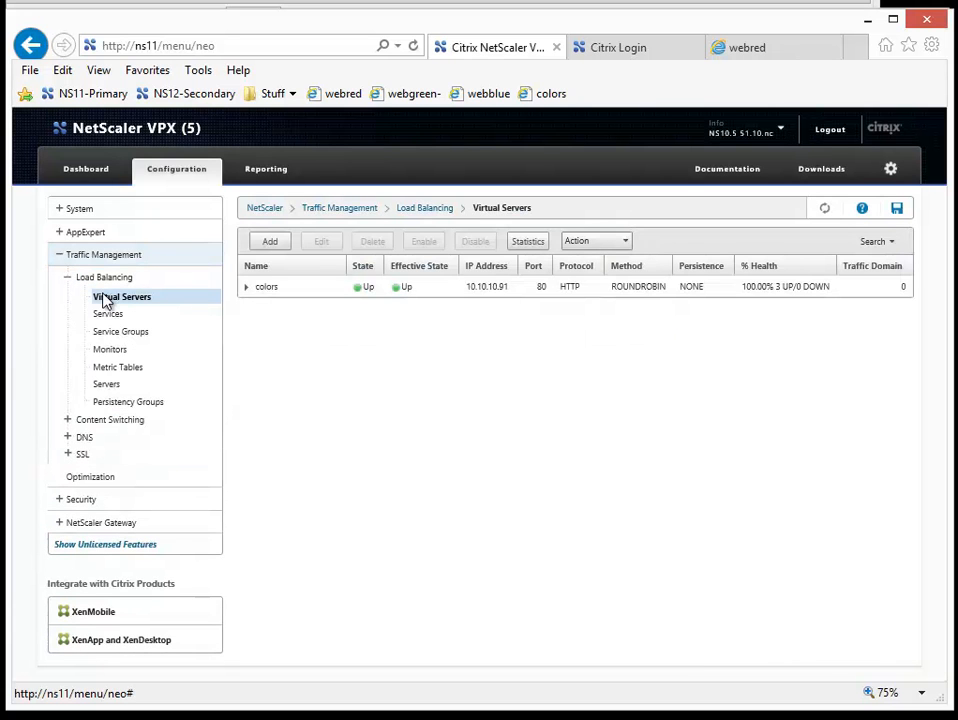
pyautogui.click(114, 388)
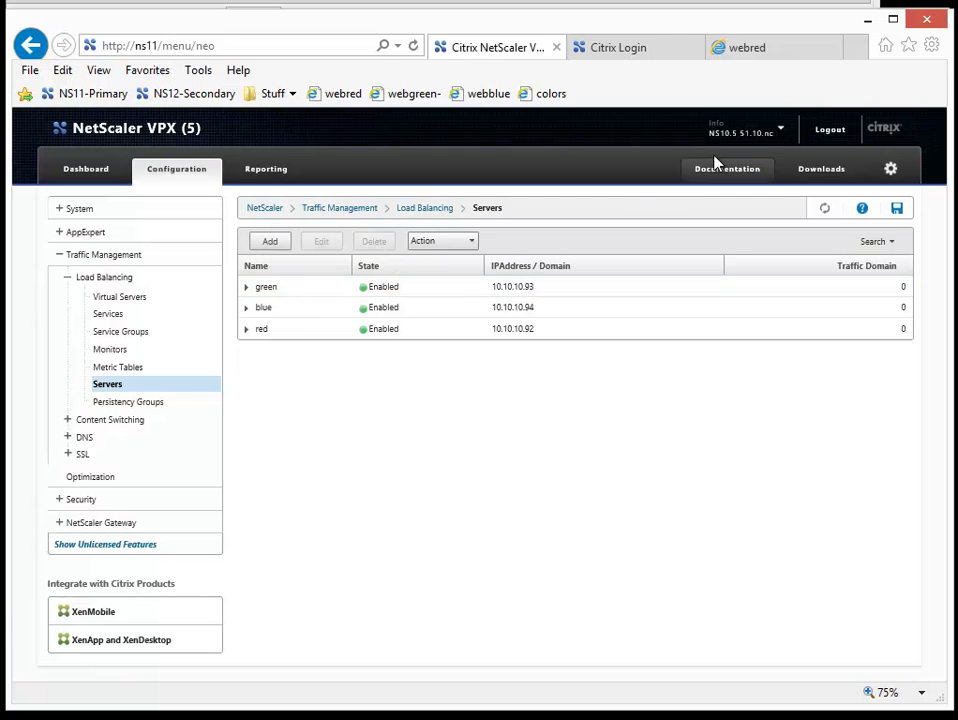
# Step: Log out of ns11 and log in to the ns12 appliance with the saved nsroot user name and its password
pyautogui.click(830, 131)
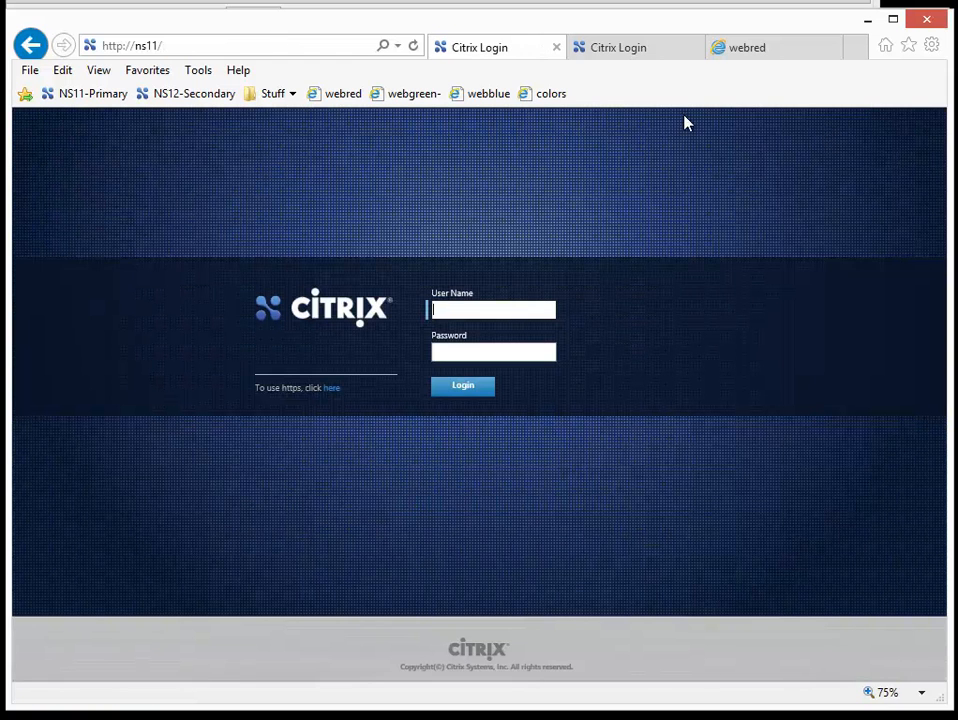
pyautogui.click(617, 57)
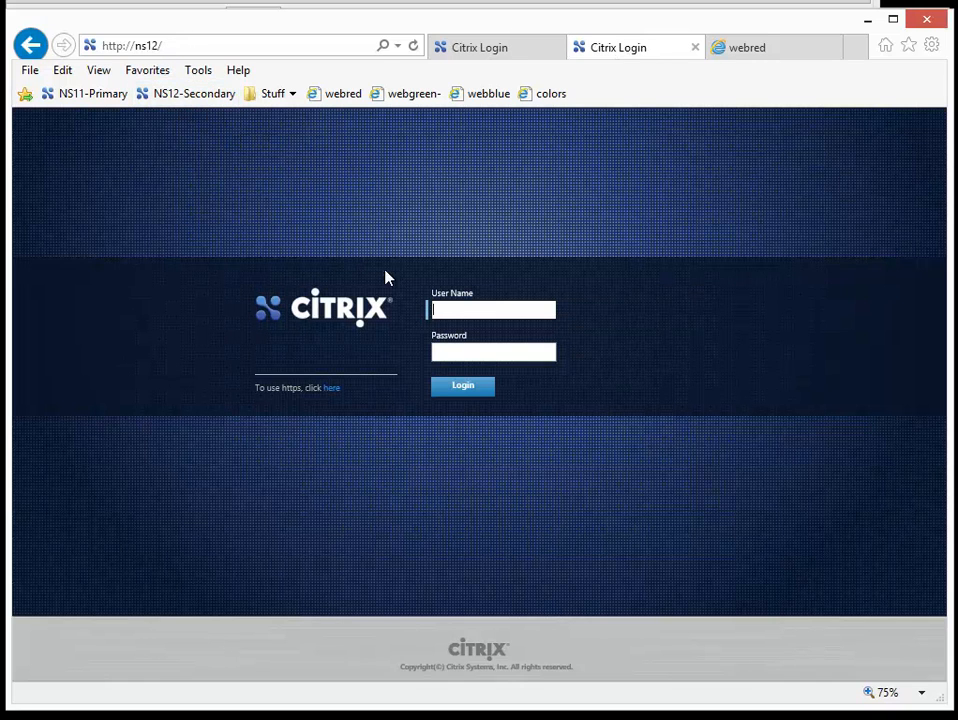
pyautogui.click(451, 314)
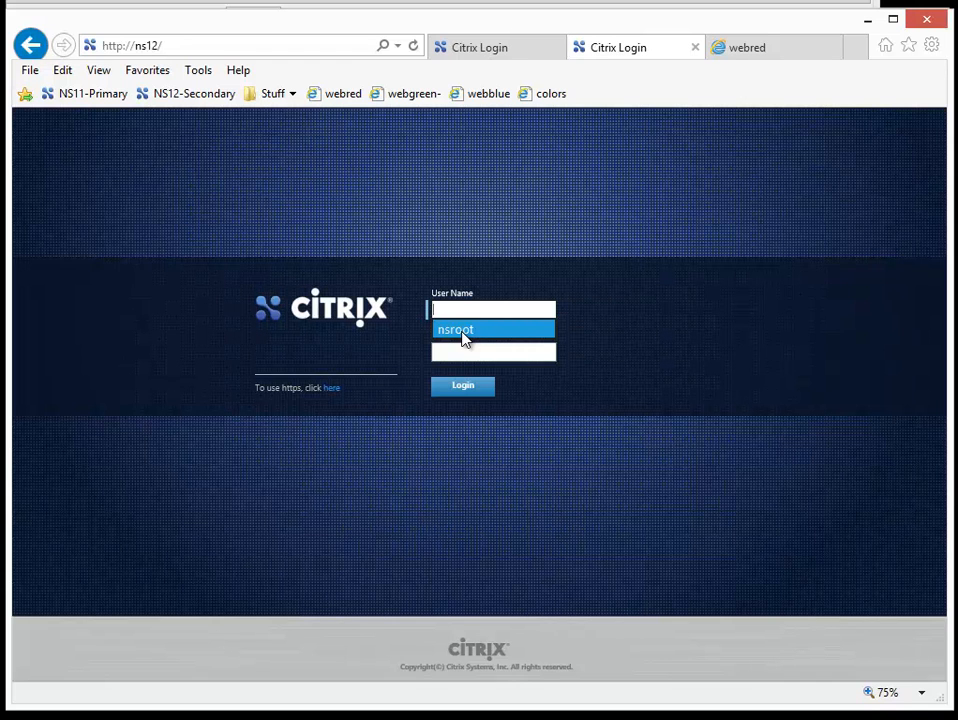
pyautogui.click(463, 332)
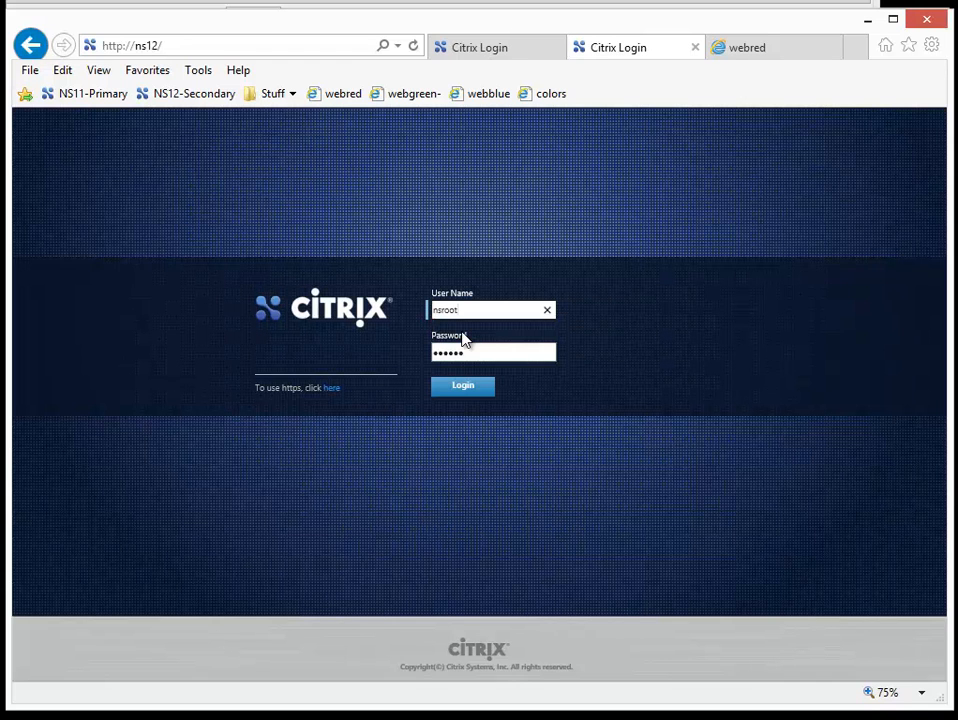
pyautogui.click(471, 389)
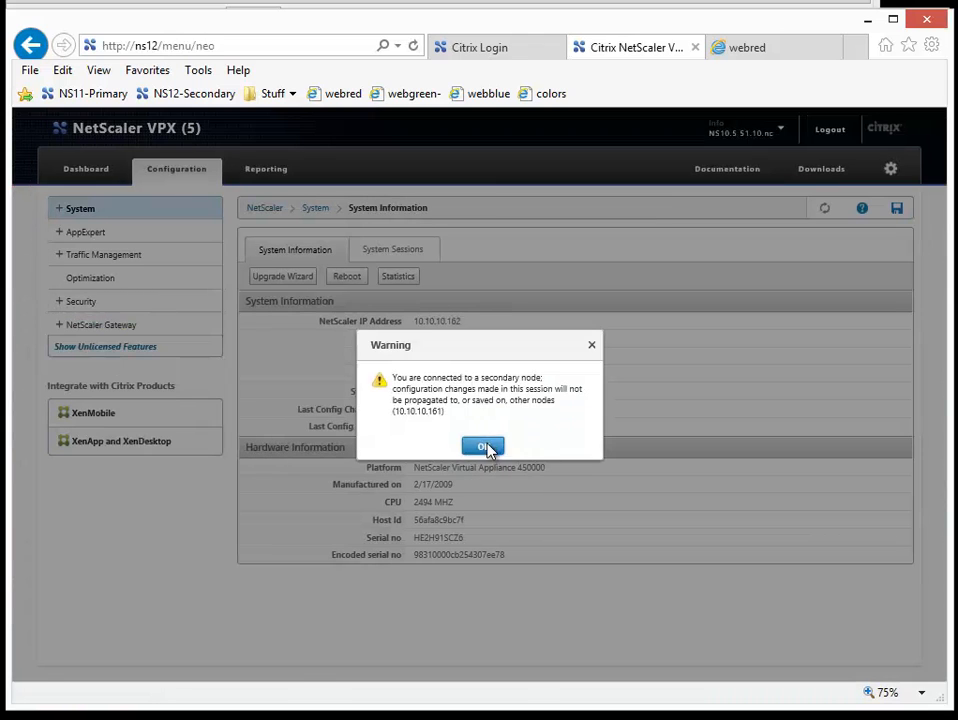
pyautogui.click(487, 448)
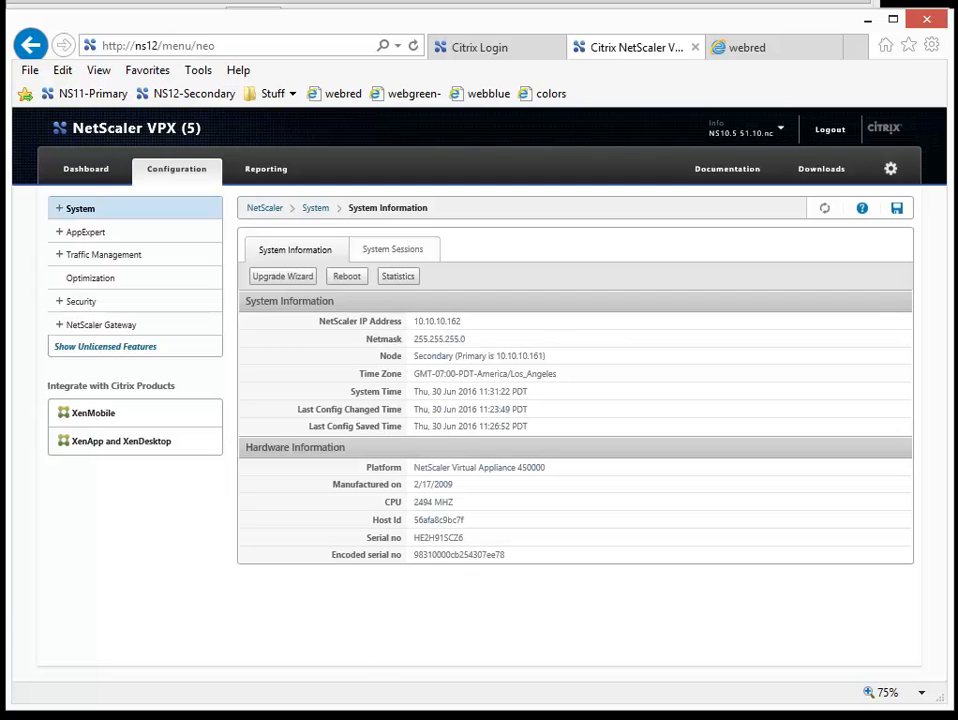
# Step: Switch to WinSCP and connect to the saved NS11-Primary site
pyautogui.hotkey('alt', 'Tab')
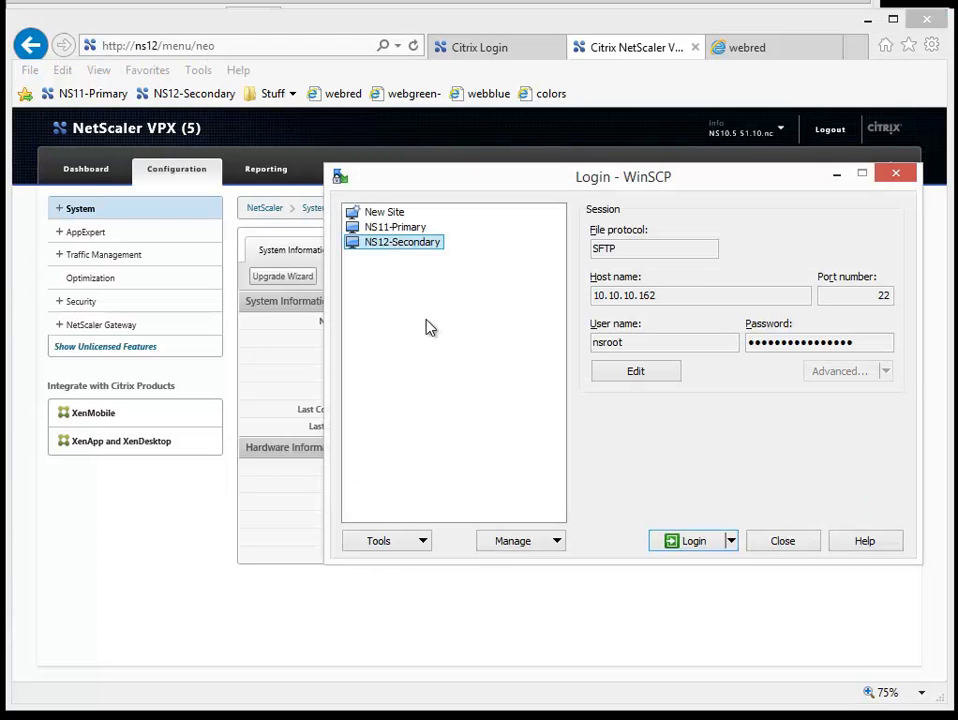
pyautogui.click(400, 230)
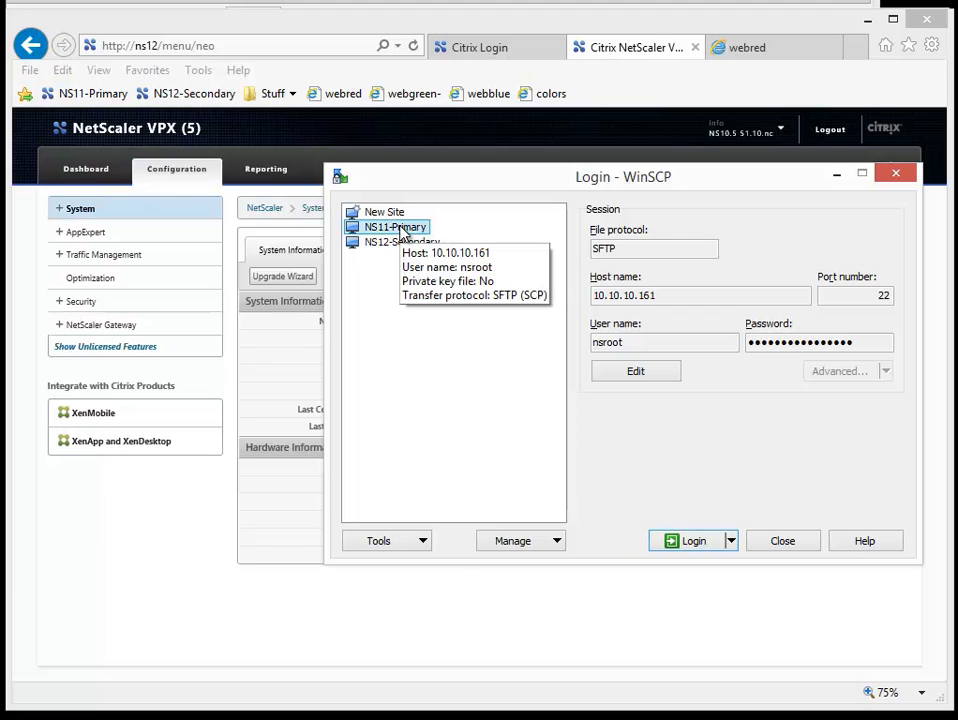
pyautogui.doubleClick(404, 229)
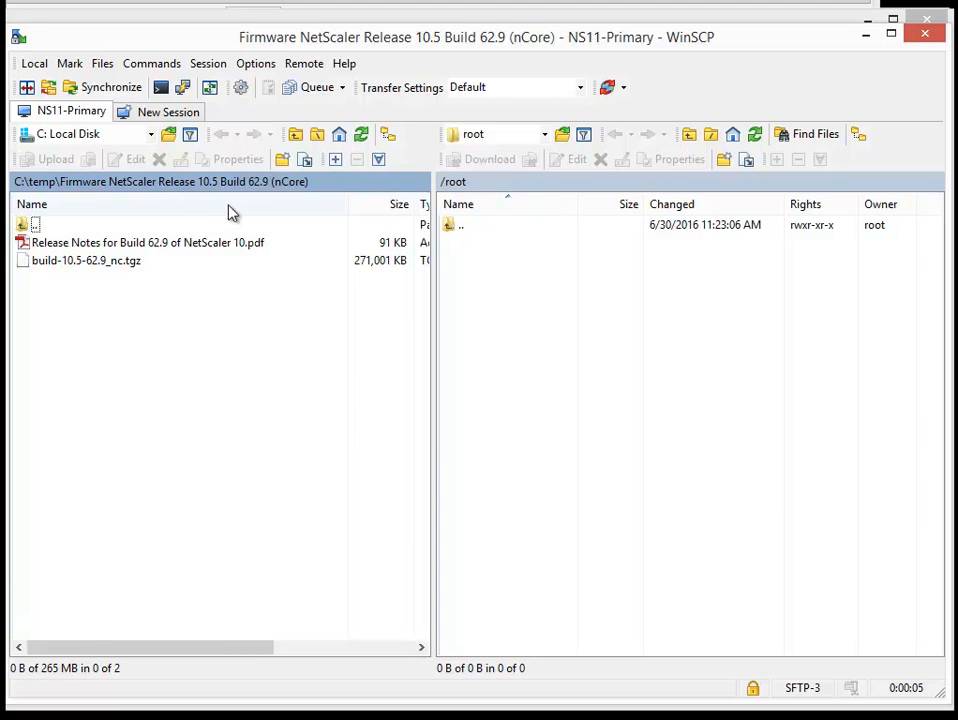
# Step: Copy the base name of the local file build-10.5-62.9_nc.tgz without renaming the file
pyautogui.click(128, 263)
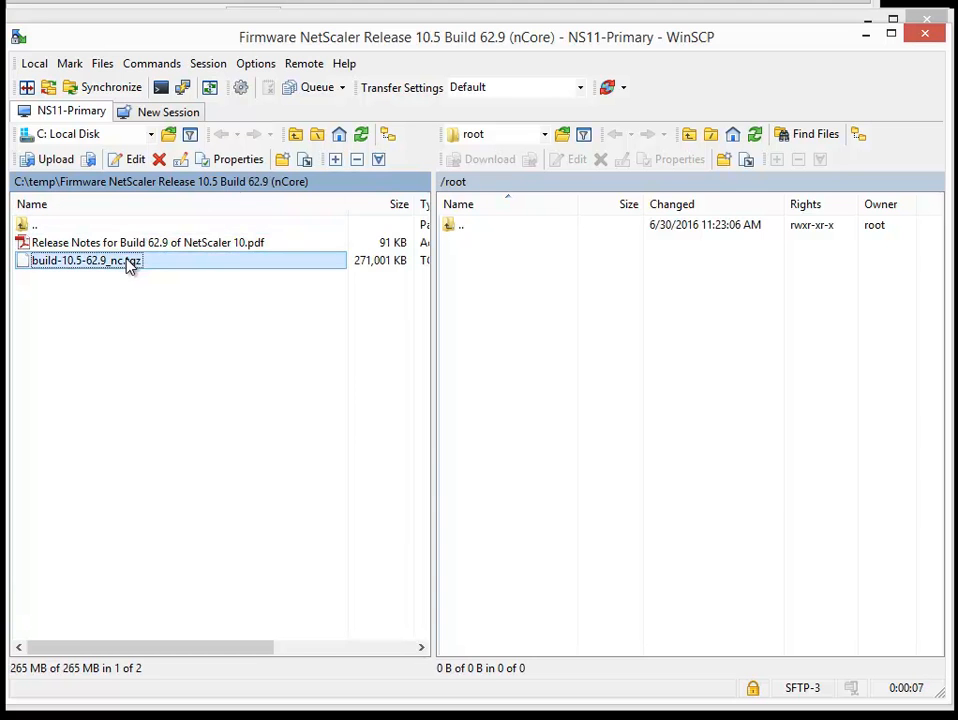
pyautogui.rightClick(128, 263)
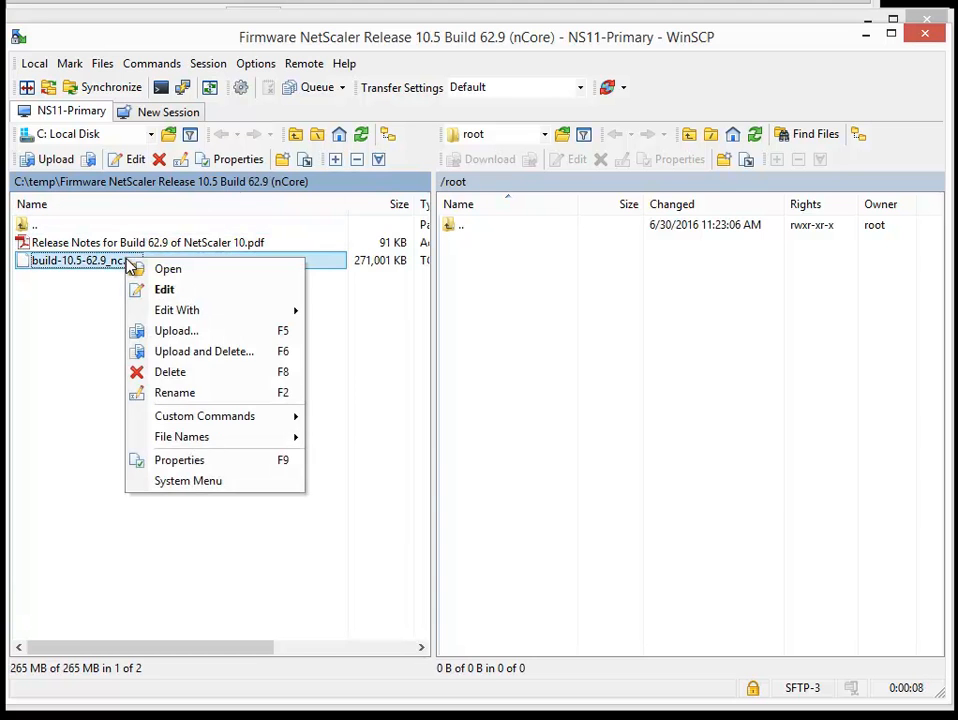
pyautogui.click(172, 393)
pyautogui.hotkey('ctrl', 'c')
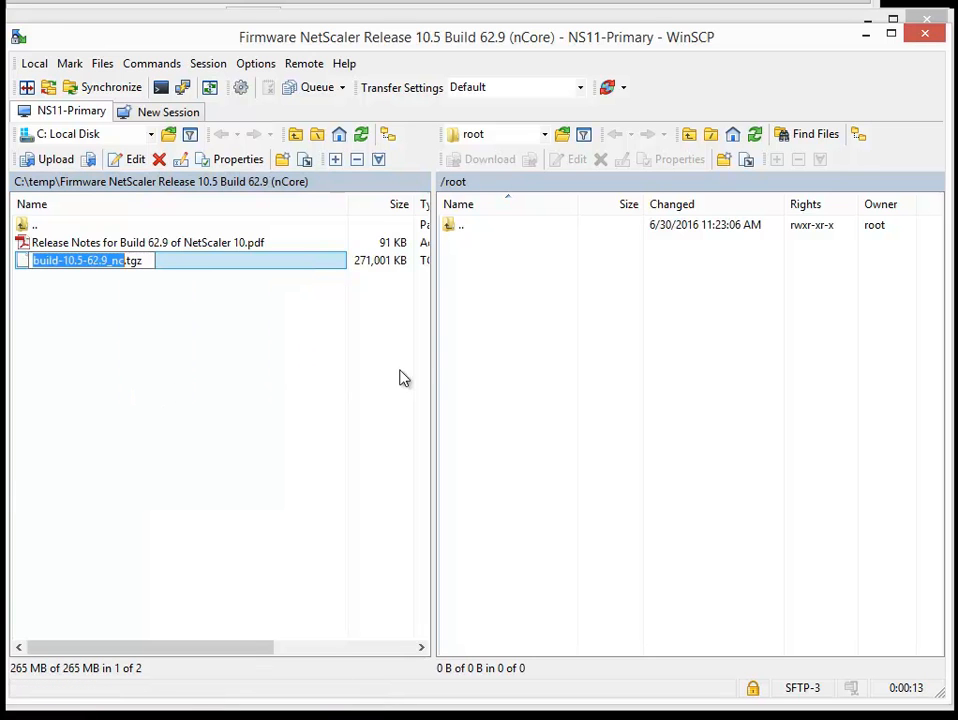
pyautogui.click(500, 340)
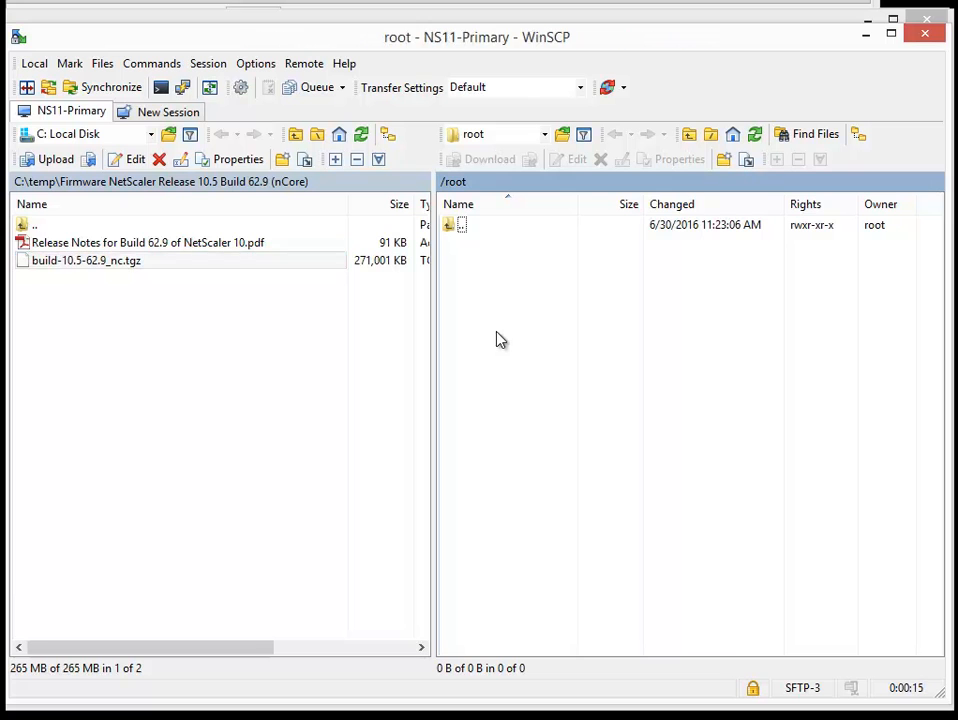
# Step: Go to the /var/nsinstall directory on the NS11-Primary appliance
pyautogui.doubleClick(456, 227)
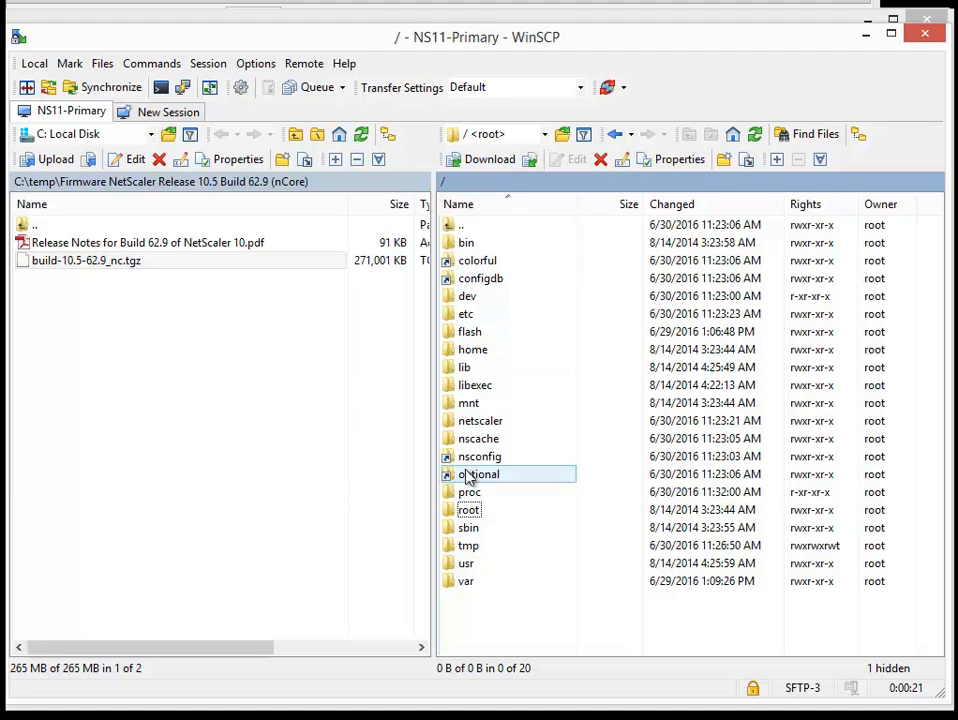
pyautogui.click(467, 583)
pyautogui.doubleClick(467, 583)
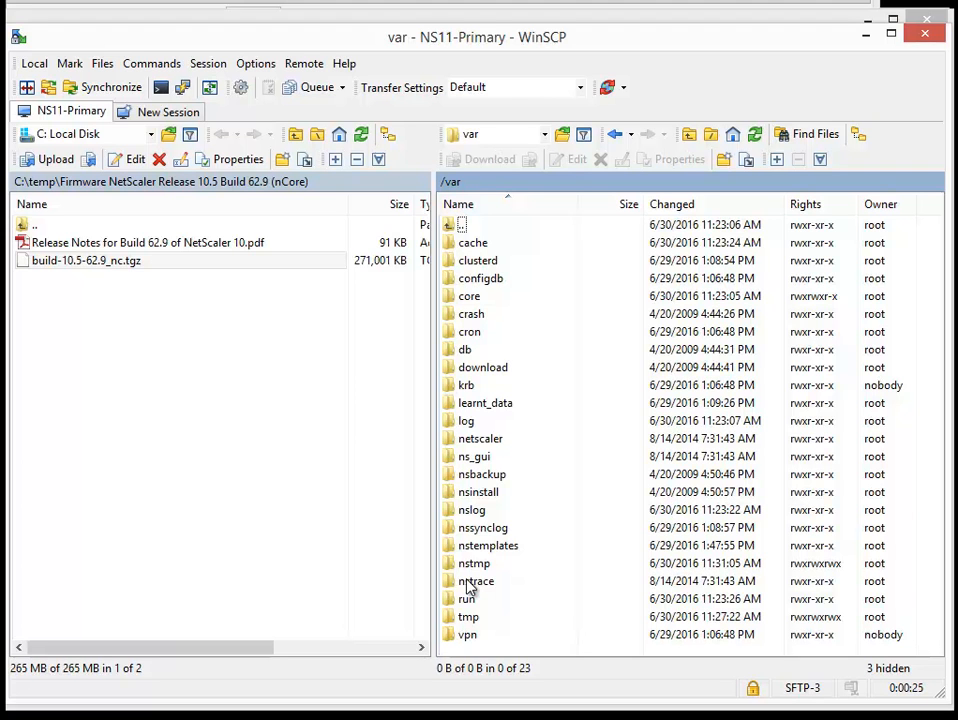
pyautogui.doubleClick(507, 494)
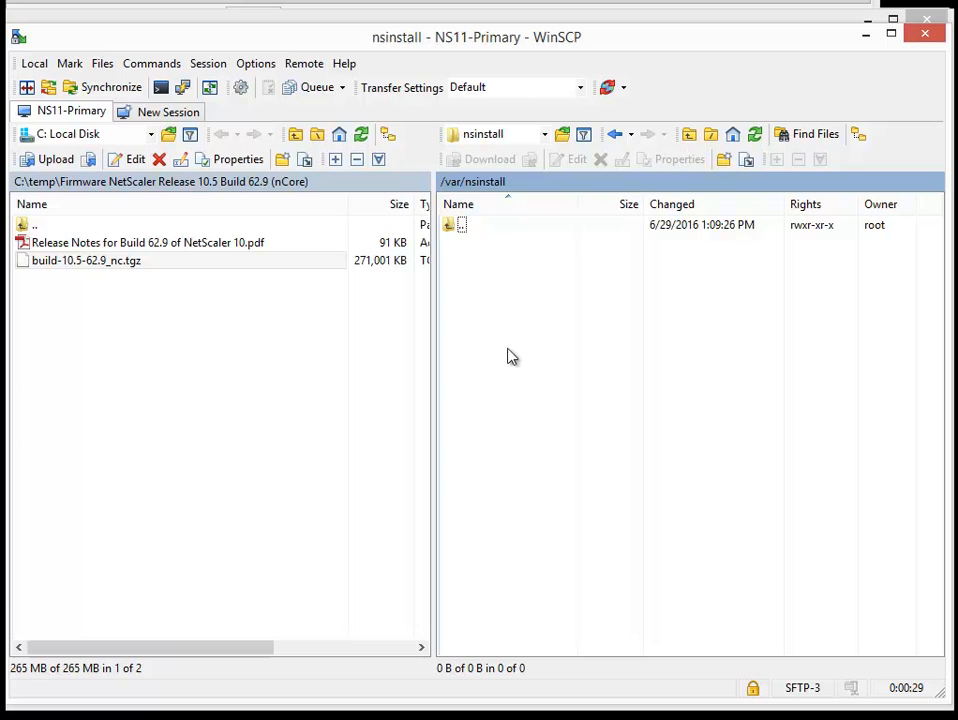
# Step: Create a folder named 10.5-62.9_nc in /var/nsinstall, using the copied build name without its "build-" prefix
pyautogui.rightClick(504, 304)
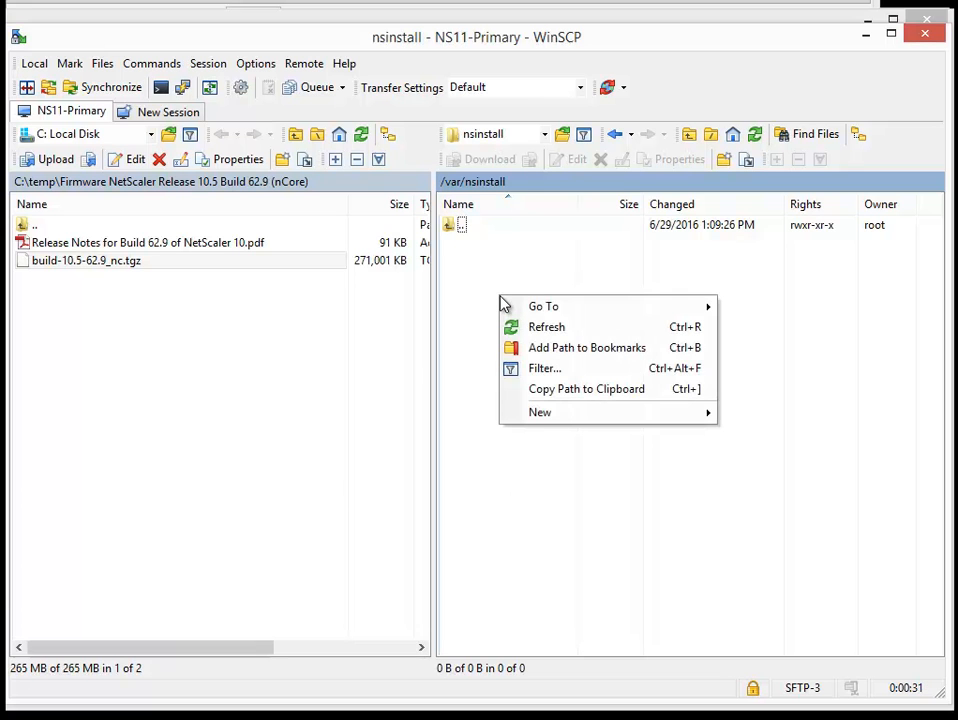
pyautogui.moveTo(690, 415)
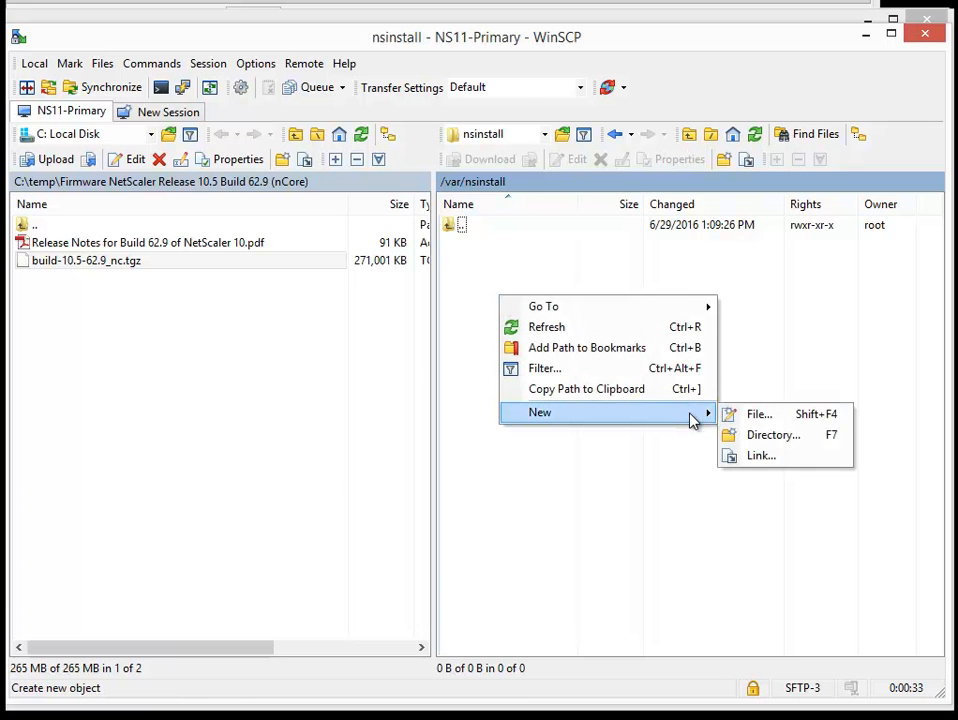
pyautogui.click(750, 436)
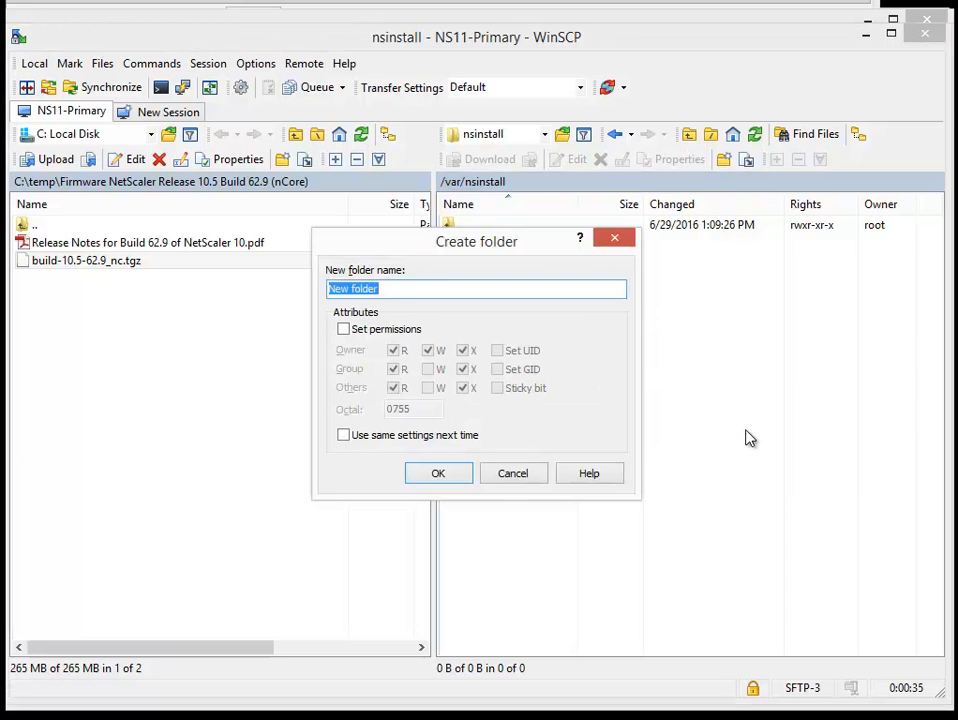
pyautogui.hotkey('ctrl', 'v')
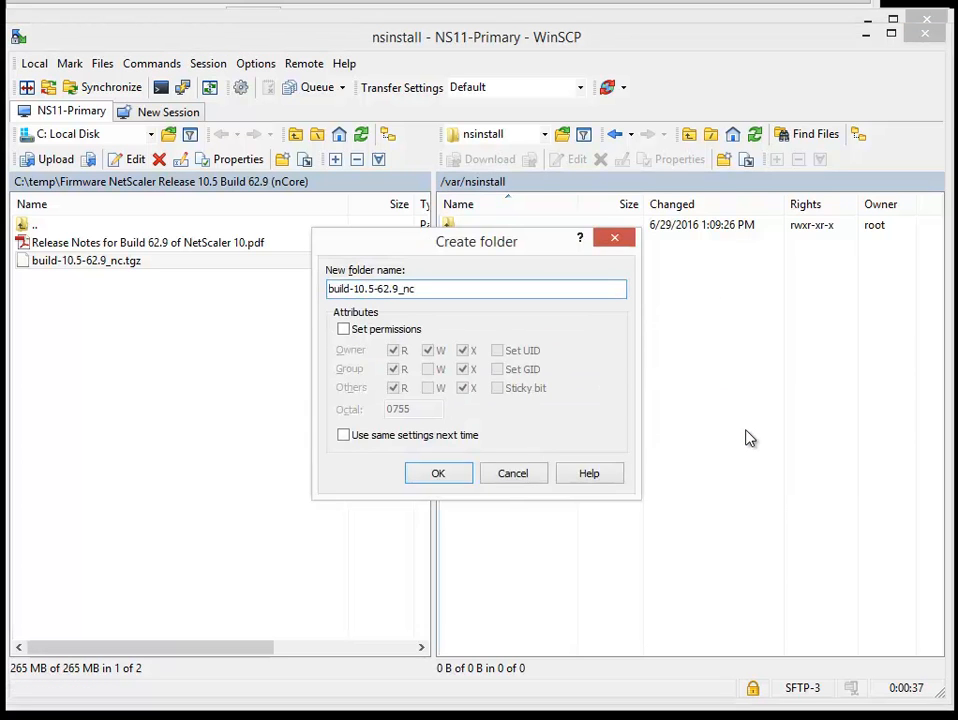
pyautogui.press('Left')
pyautogui.press('Left')
pyautogui.press('Left')
pyautogui.press('Left')
pyautogui.press('Left')
pyautogui.press('Left')
pyautogui.press('Left')
pyautogui.press('Left')
pyautogui.press('BackSpace')
pyautogui.press('BackSpace')
pyautogui.press('BackSpace')
pyautogui.press('BackSpace')
pyautogui.press('BackSpace')
pyautogui.press('BackSpace')
pyautogui.press('Return')
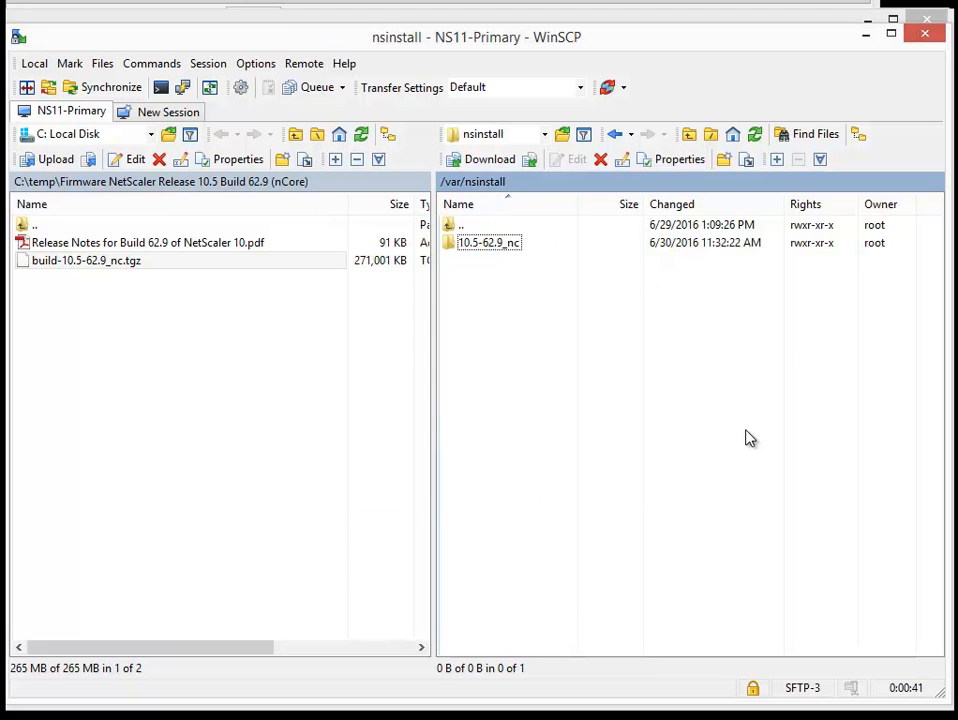
# Step: Upload build-10.5-62.9_nc.tgz into the remote folder /var/nsinstall/10.5-62.9_nc
pyautogui.doubleClick(483, 243)
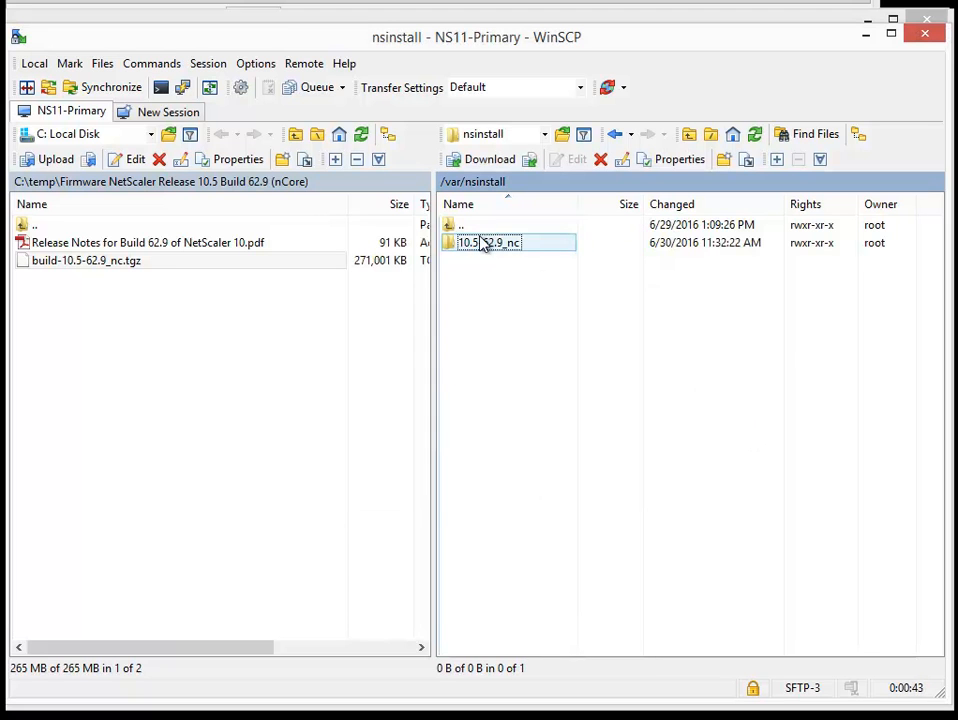
pyautogui.click(128, 262)
pyautogui.moveTo(128, 262); pyautogui.dragTo(526, 340)
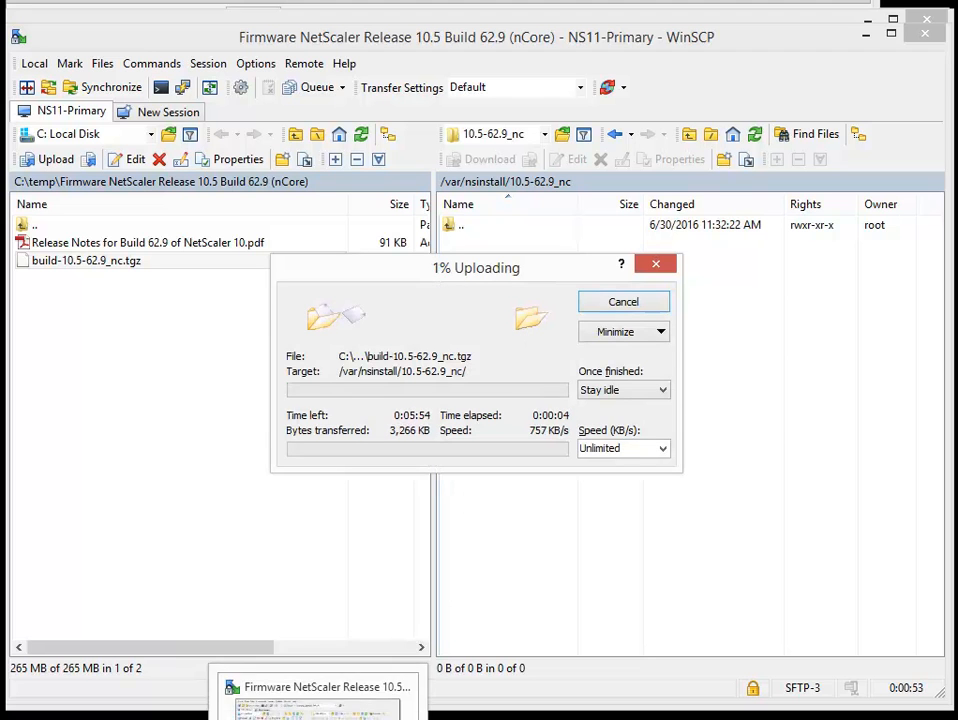
# Step: Open a second WinSCP session to the saved site NS12-Secondary while the upload to the primary runs
pyautogui.rightClick(319, 718)
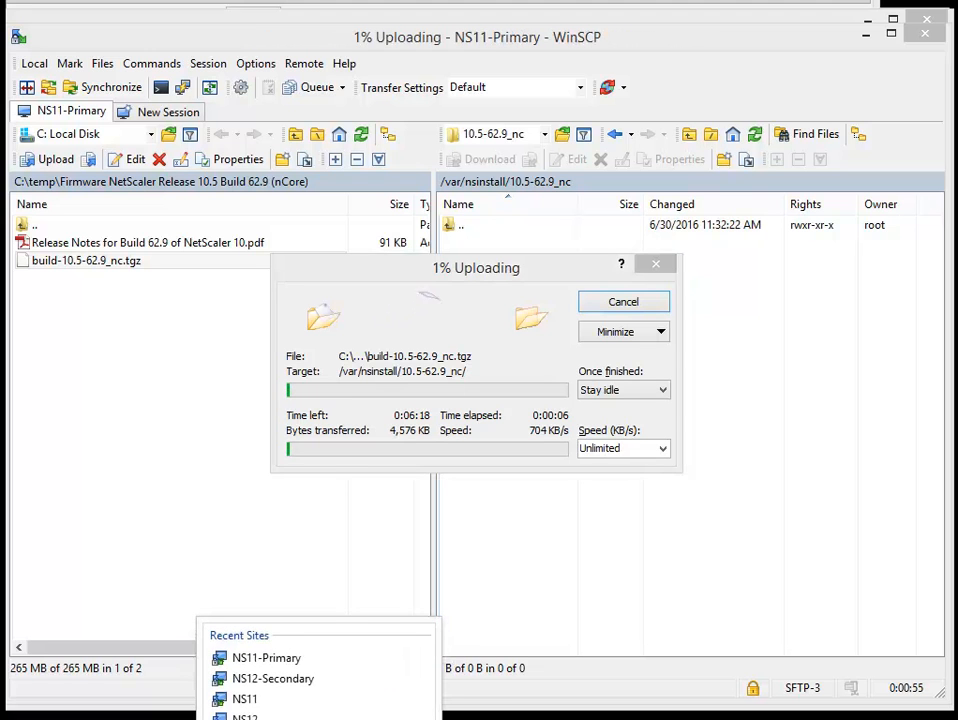
pyautogui.click(272, 678)
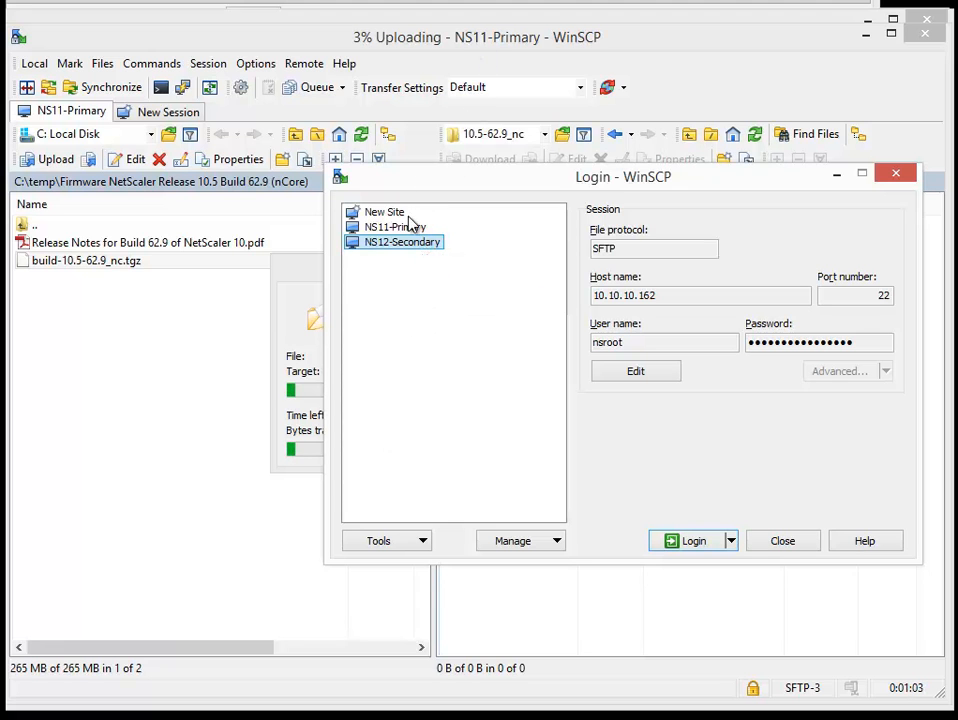
pyautogui.doubleClick(405, 250)
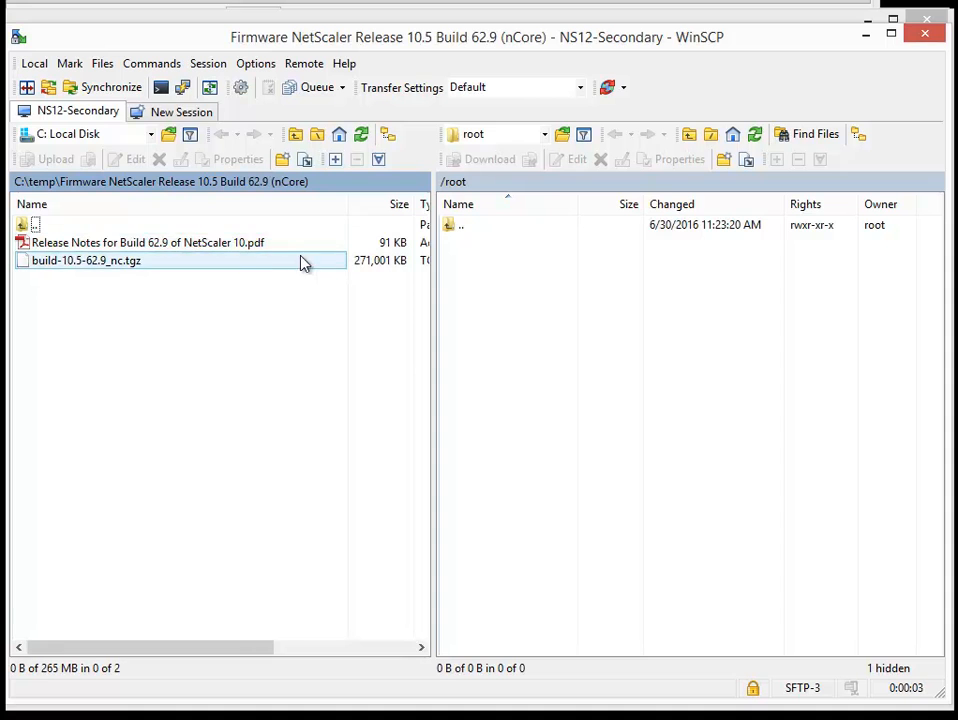
# Step: Copy the base name of the local build-10.5-62.9_nc.tgz again in the NS12-Secondary session, leaving the file's name as is
pyautogui.click(133, 262)
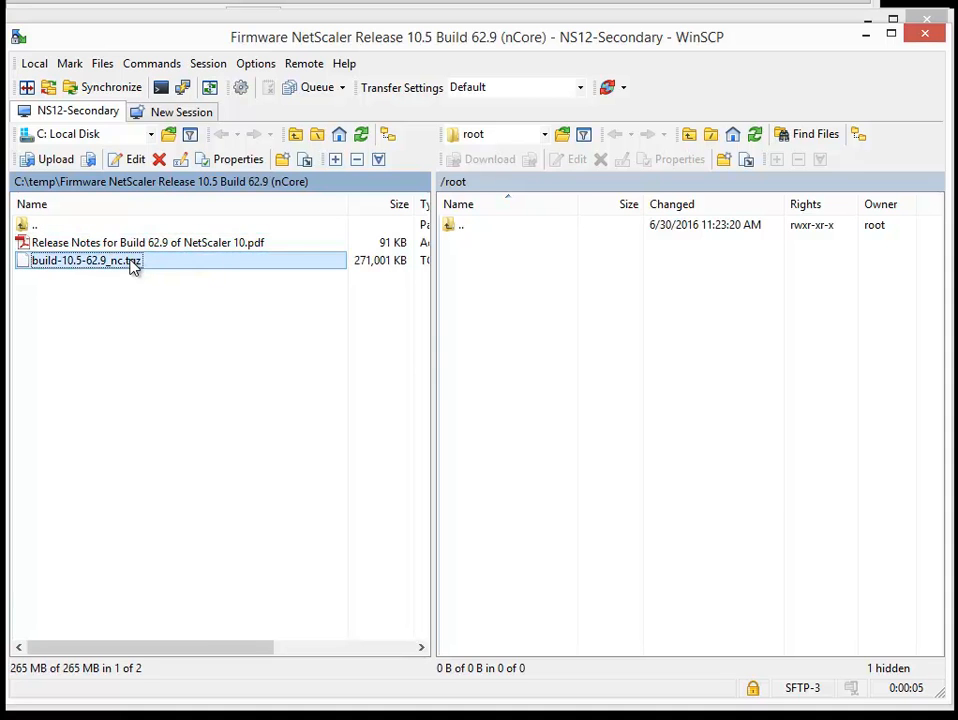
pyautogui.rightClick(133, 264)
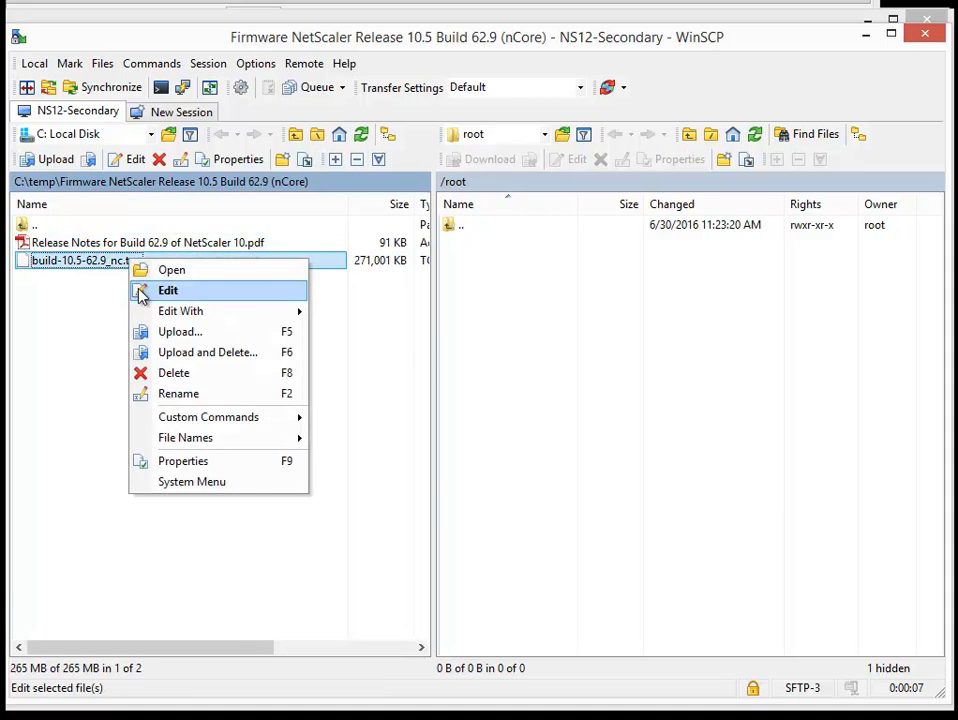
pyautogui.click(170, 393)
pyautogui.hotkey('ctrl', 'c')
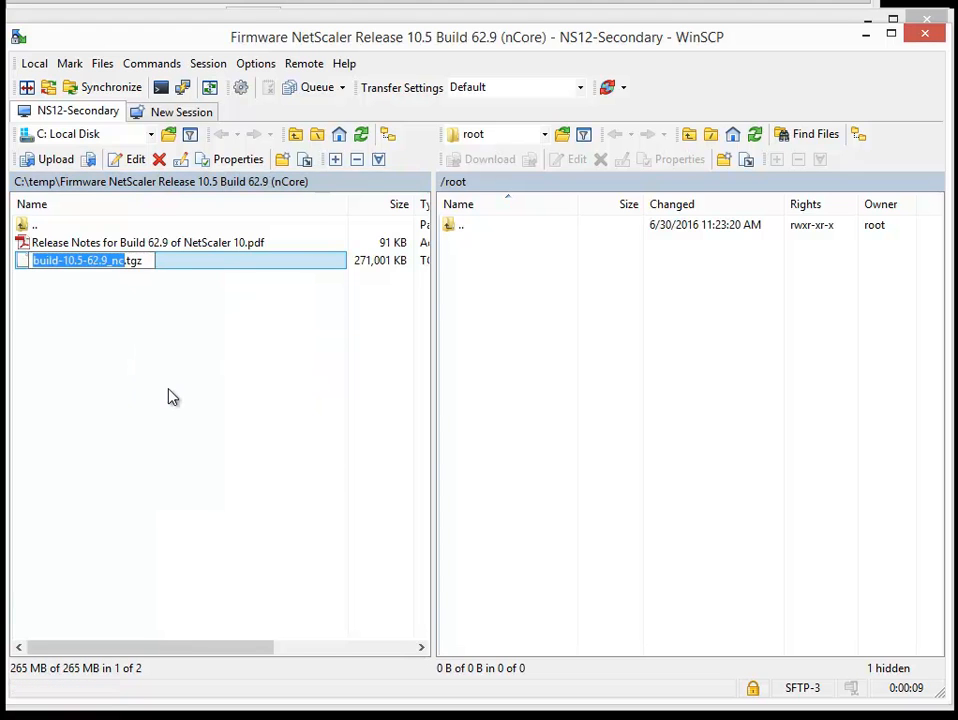
pyautogui.click(496, 368)
# Step: Go to the remote directory /var/nsinstall on the NS12-Secondary appliance
pyautogui.doubleClick(465, 226)
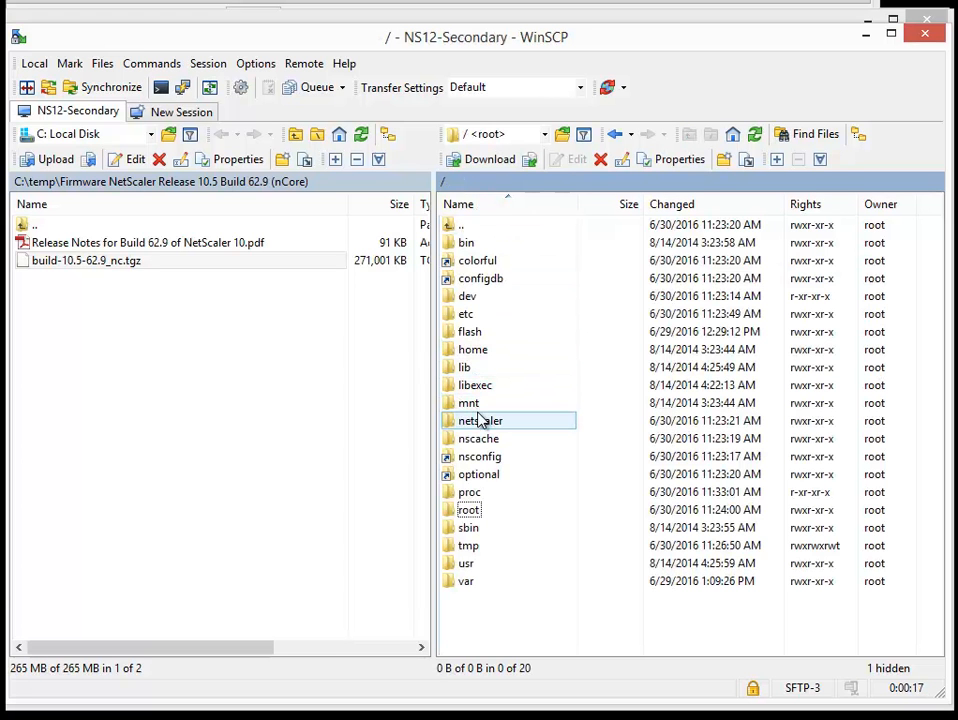
pyautogui.click(464, 579)
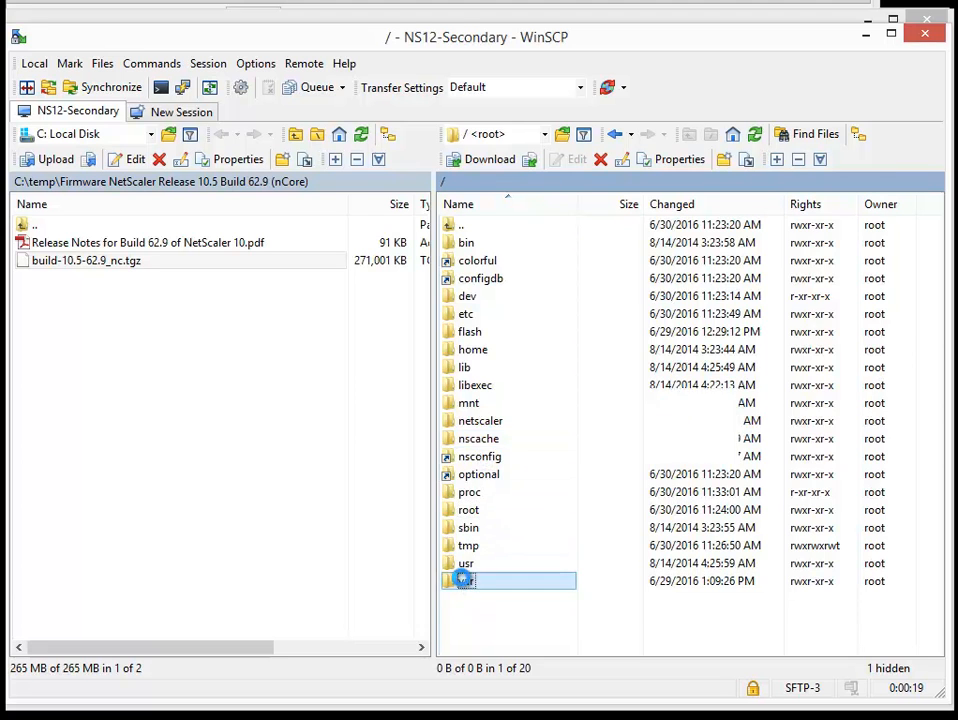
pyautogui.doubleClick(464, 579)
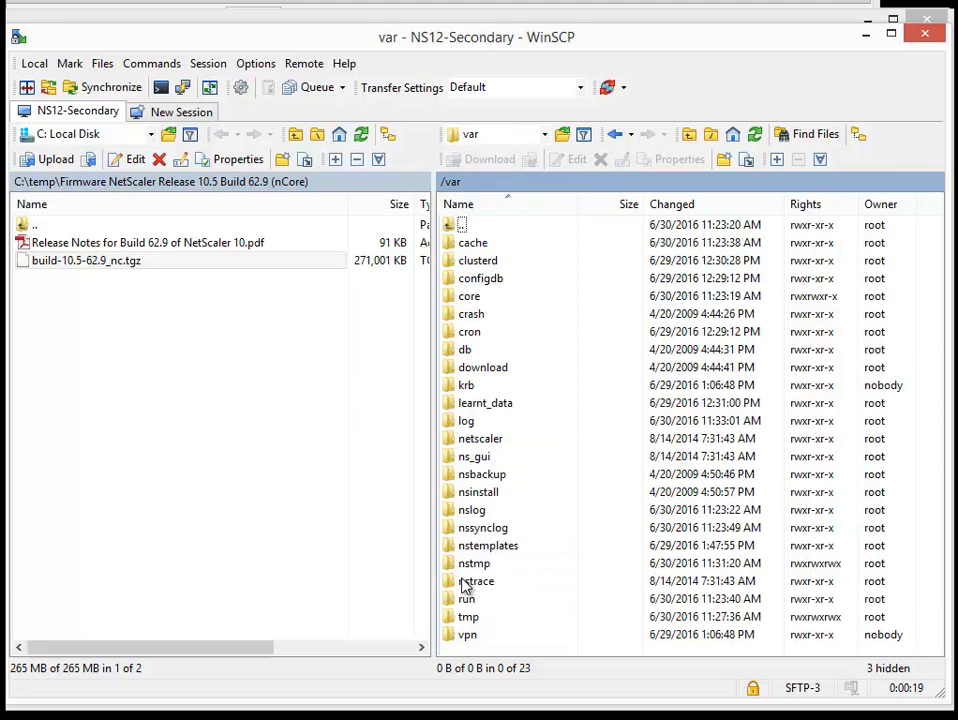
pyautogui.doubleClick(500, 493)
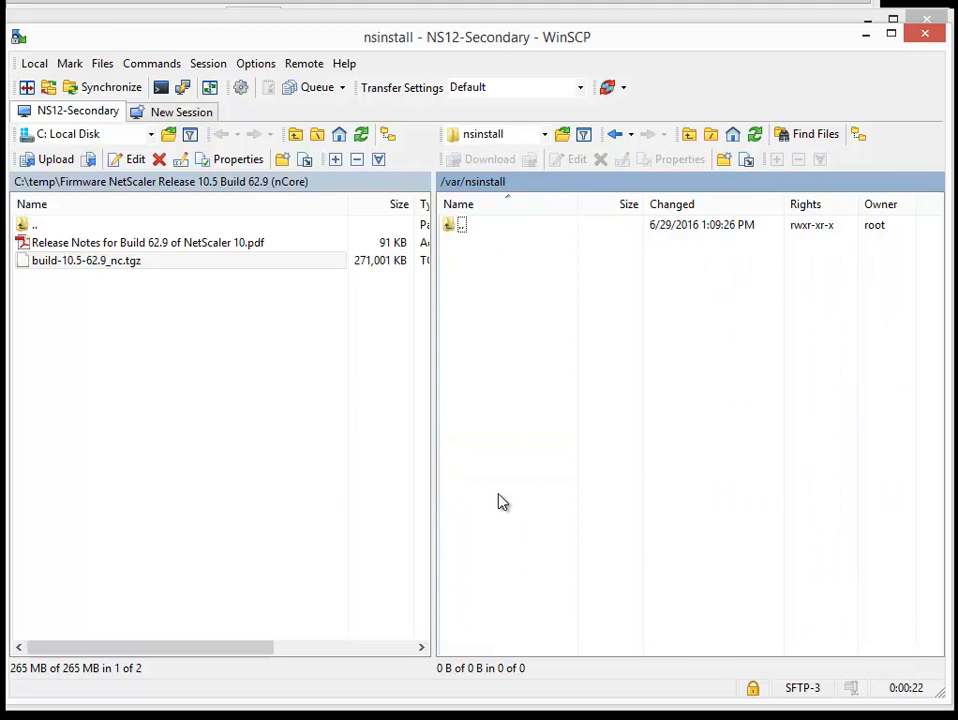
# Step: Create a folder named 10.5-62.9_nc in /var/nsinstall on NS12-Secondary from the copied build name, without the "build-" prefix
pyautogui.rightClick(503, 340)
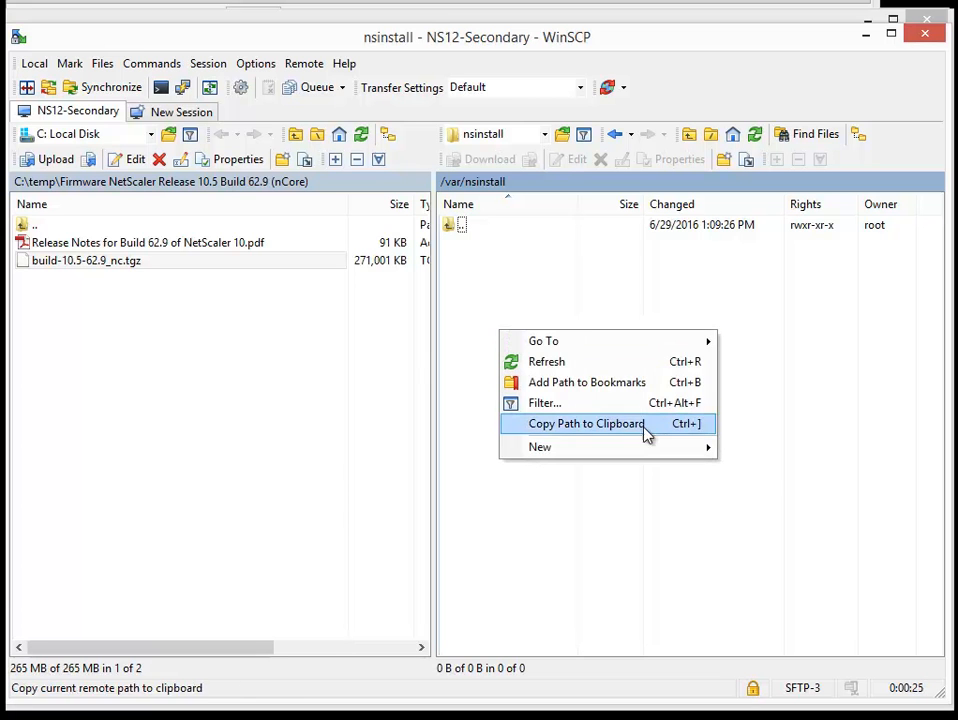
pyautogui.moveTo(669, 453)
pyautogui.click(752, 469)
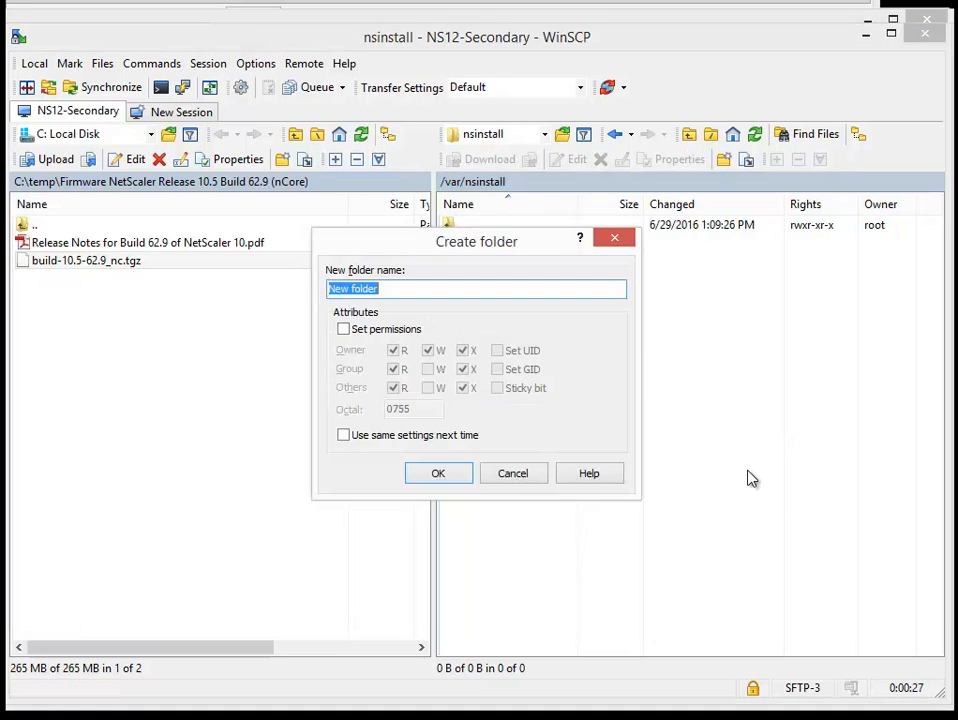
pyautogui.hotkey('ctrl', 'v')
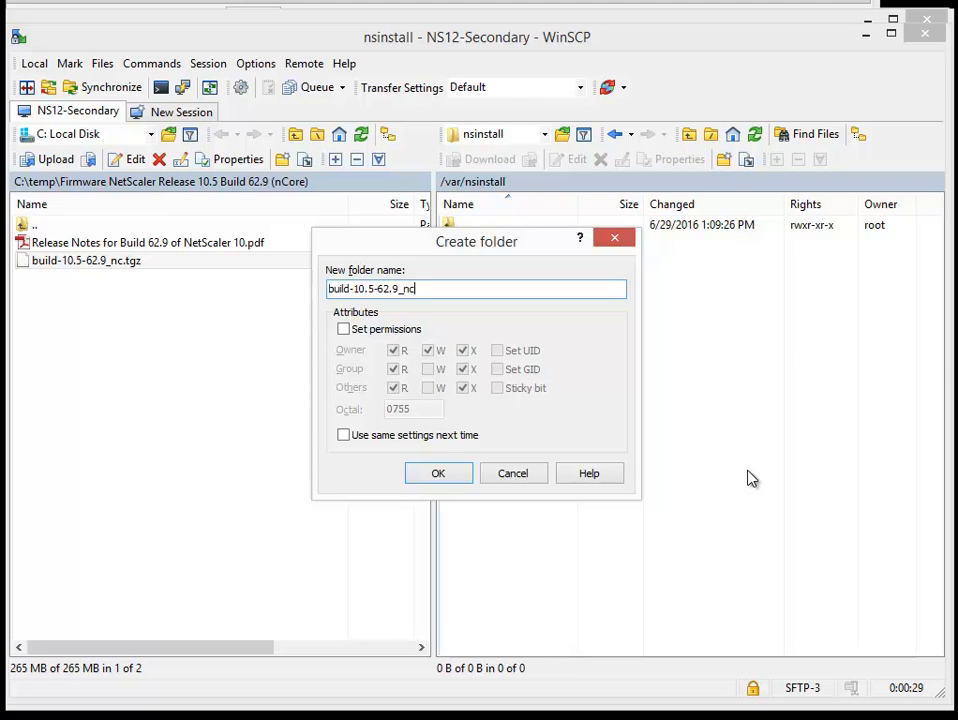
pyautogui.press('Delete')
pyautogui.press('Delete')
pyautogui.press('Delete')
pyautogui.press('Delete')
pyautogui.press('Delete')
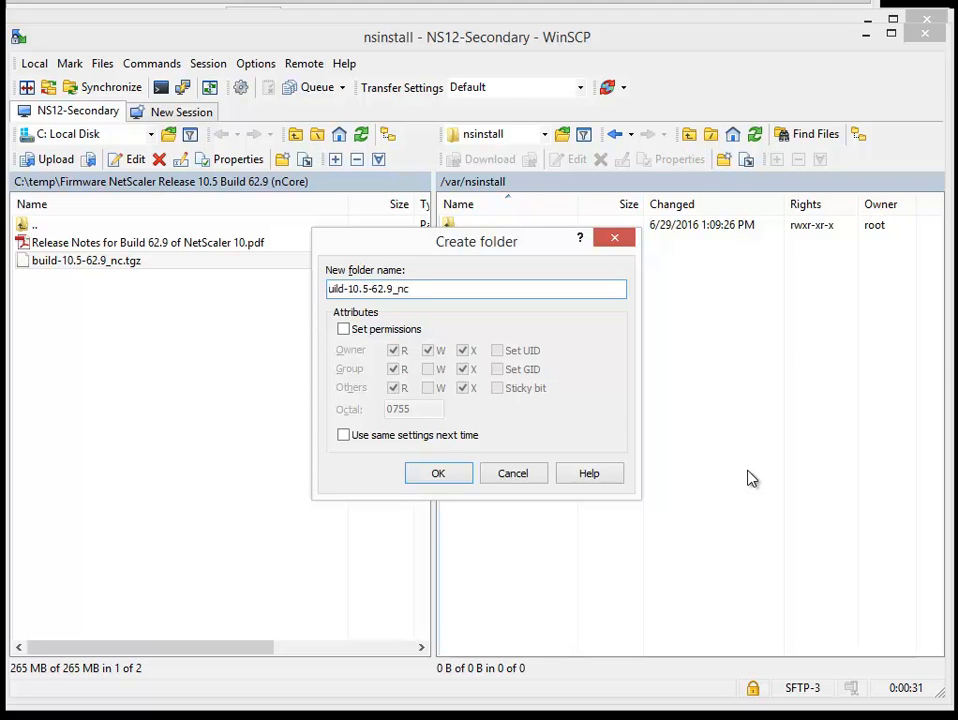
pyautogui.press('Delete')
pyautogui.press('Return')
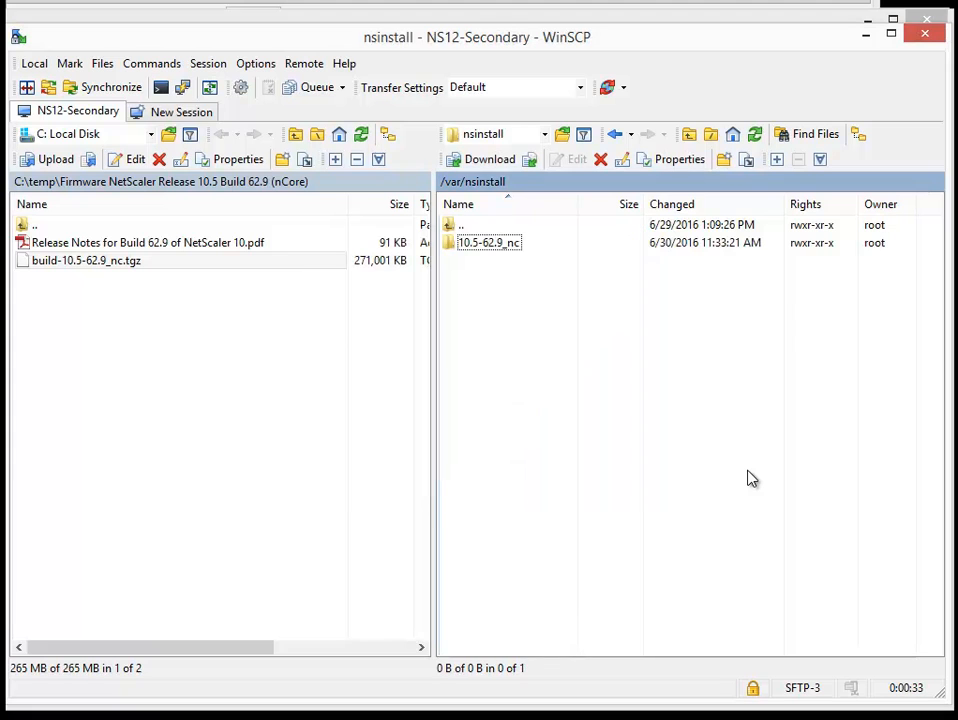
# Step: Upload build-10.5-62.9_nc.tgz into /var/nsinstall/10.5-62.9_nc on NS12-Secondary
pyautogui.doubleClick(503, 246)
pyautogui.moveTo(180, 263); pyautogui.dragTo(547, 357)
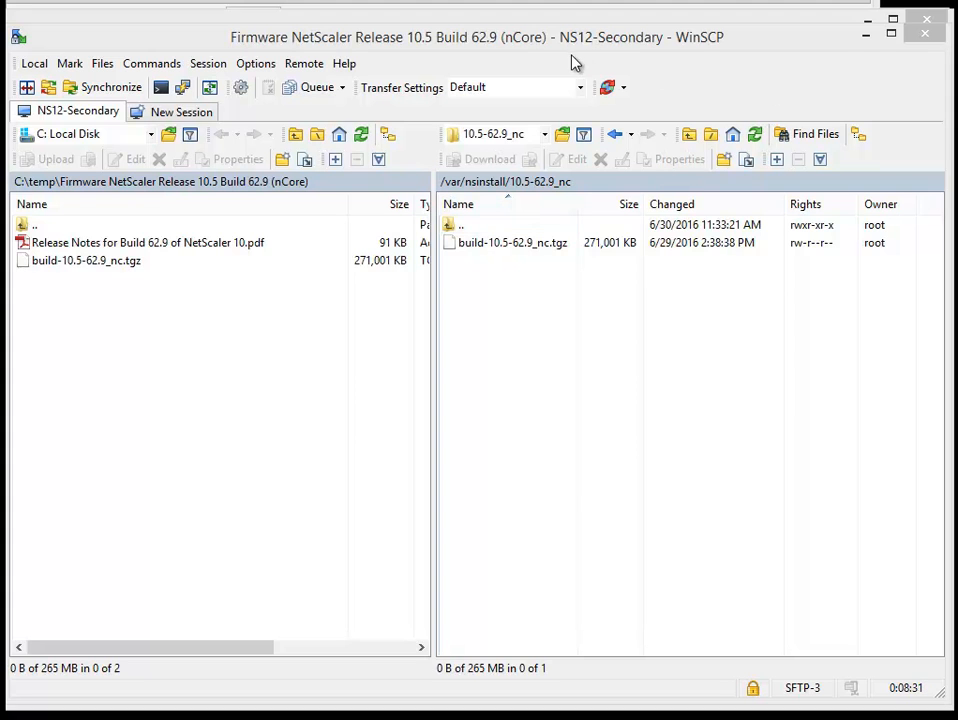
# Step: Terminate the NS12-Secondary and NS11-Primary sessions and close both WinSCP windows once the uploads are done
pyautogui.click(913, 36)
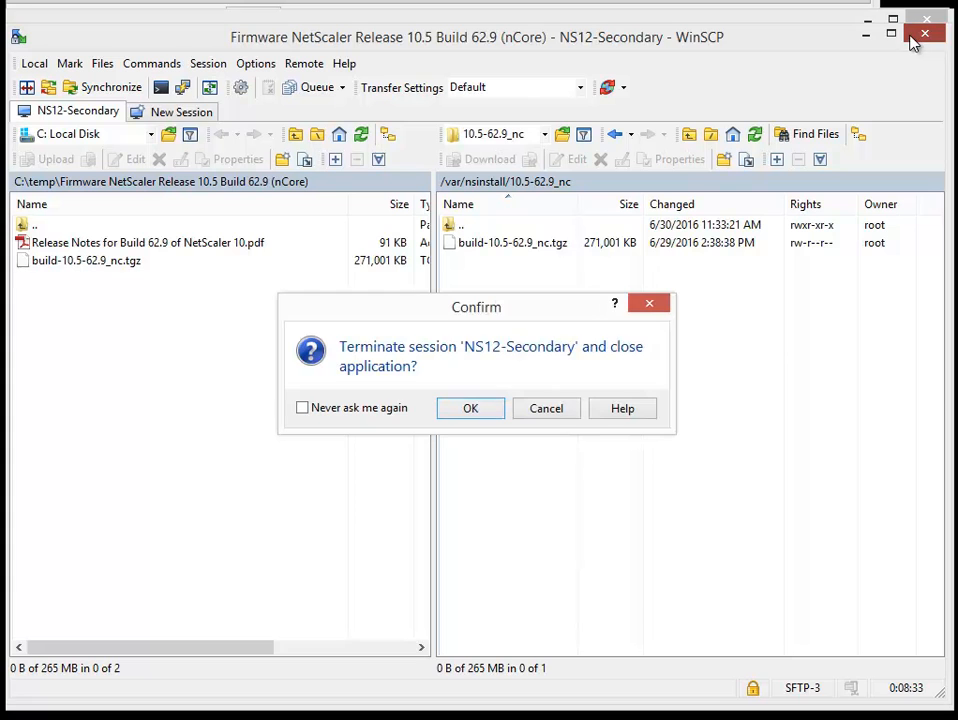
pyautogui.click(470, 408)
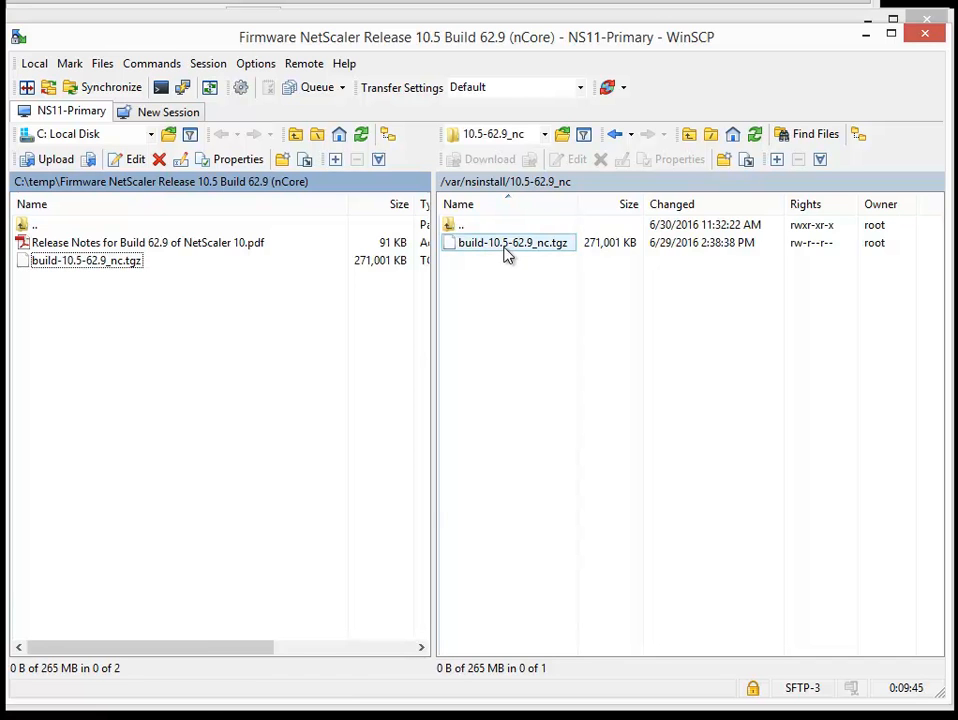
pyautogui.click(924, 34)
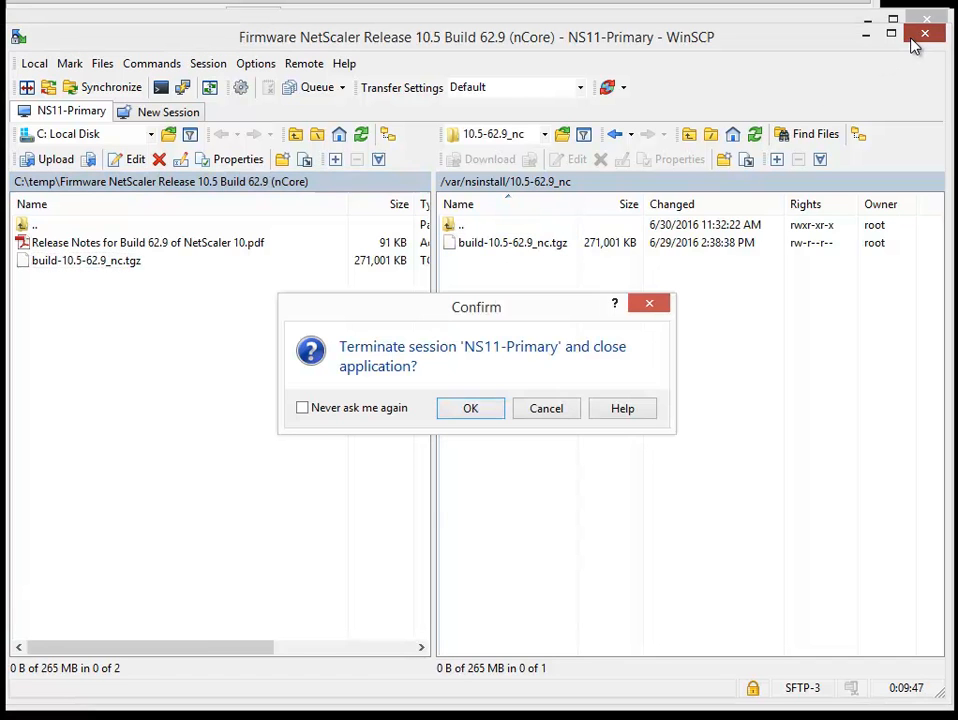
pyautogui.click(497, 411)
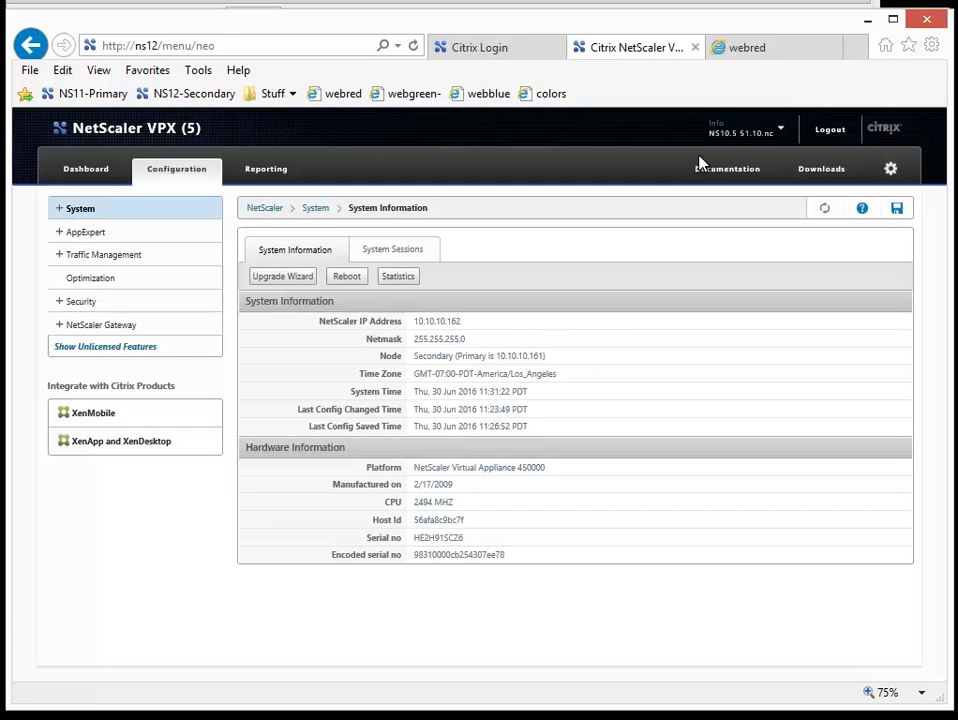
# Step: Check the host name and firmware version of ns12 and the High Availability node states in its NetScaler web console
pyautogui.moveTo(766, 143)
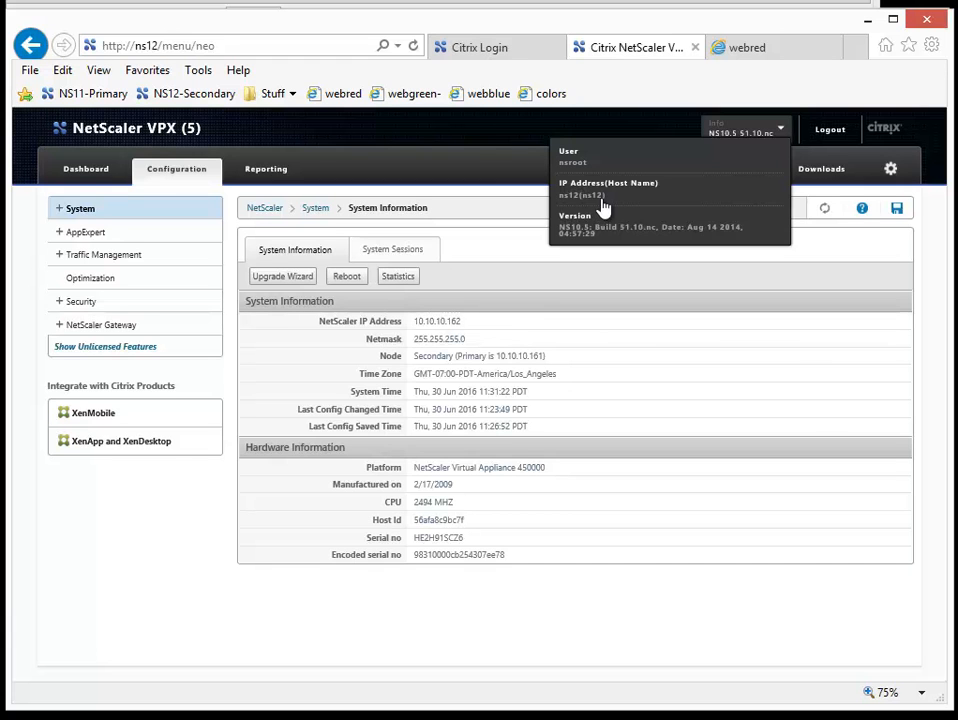
pyautogui.click(59, 211)
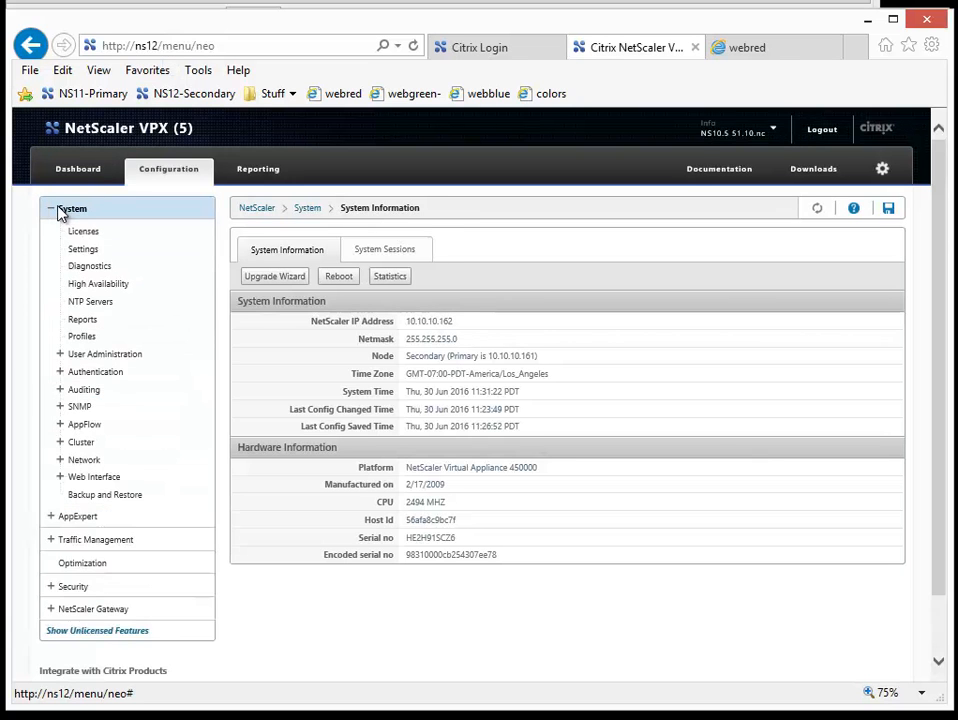
pyautogui.click(78, 287)
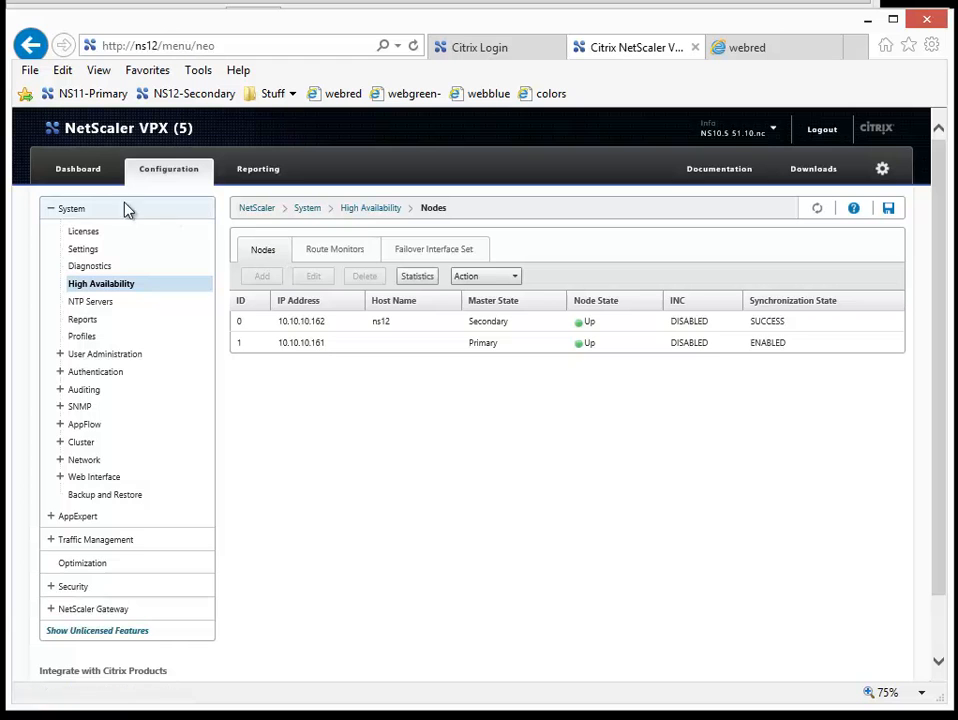
# Step: Launch the Upgrade Wizard from the System Information of ns12, allowing its Java application, and bring the whole wizard into view
pyautogui.click(72, 211)
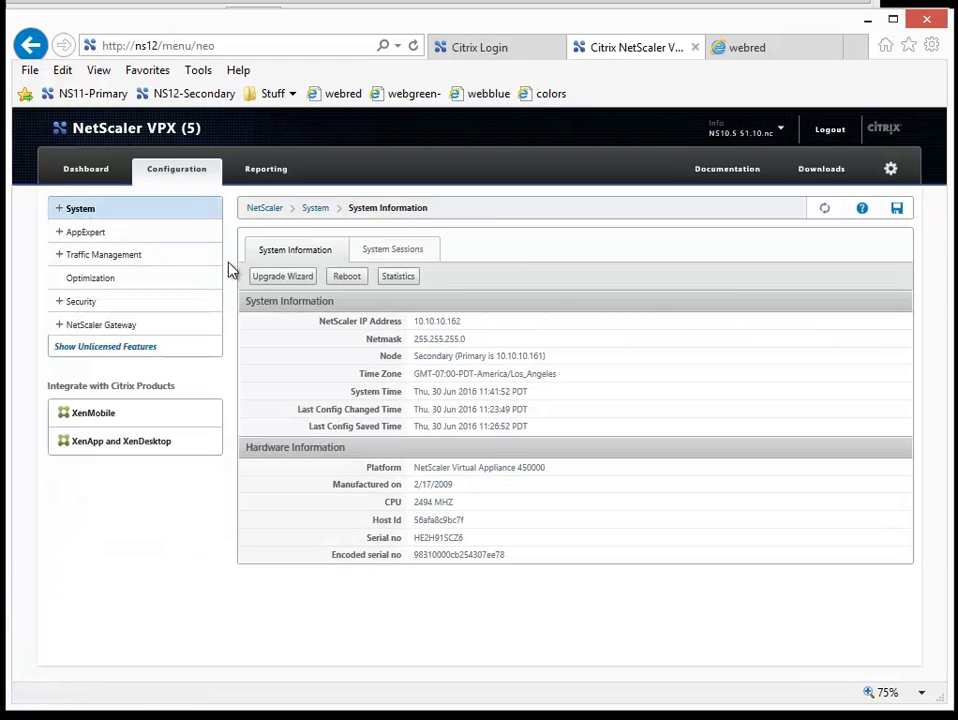
pyautogui.click(270, 280)
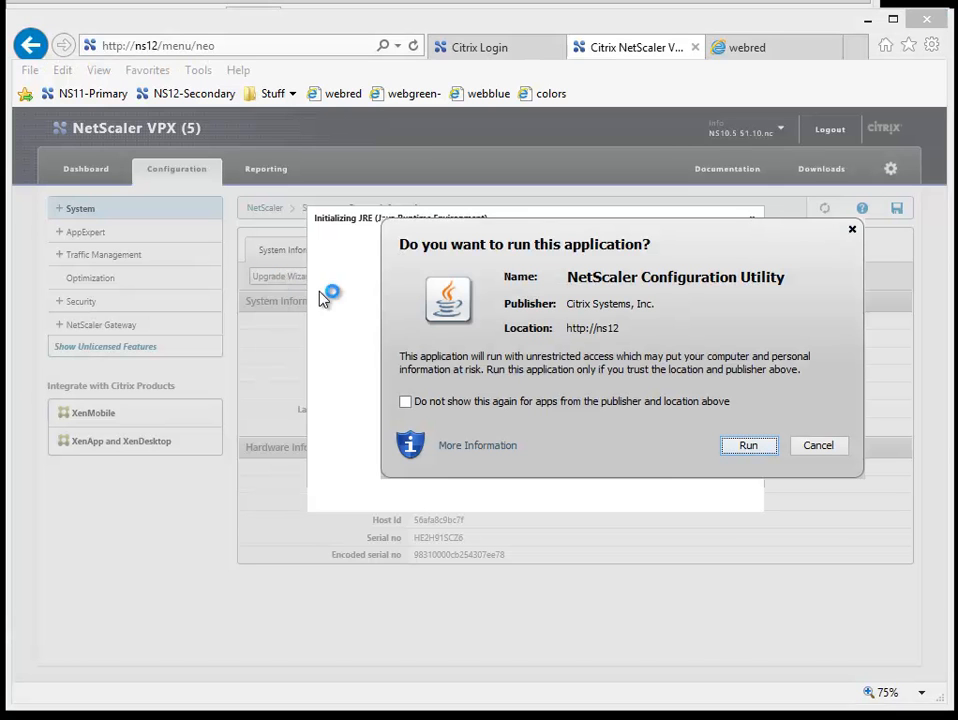
pyautogui.click(750, 447)
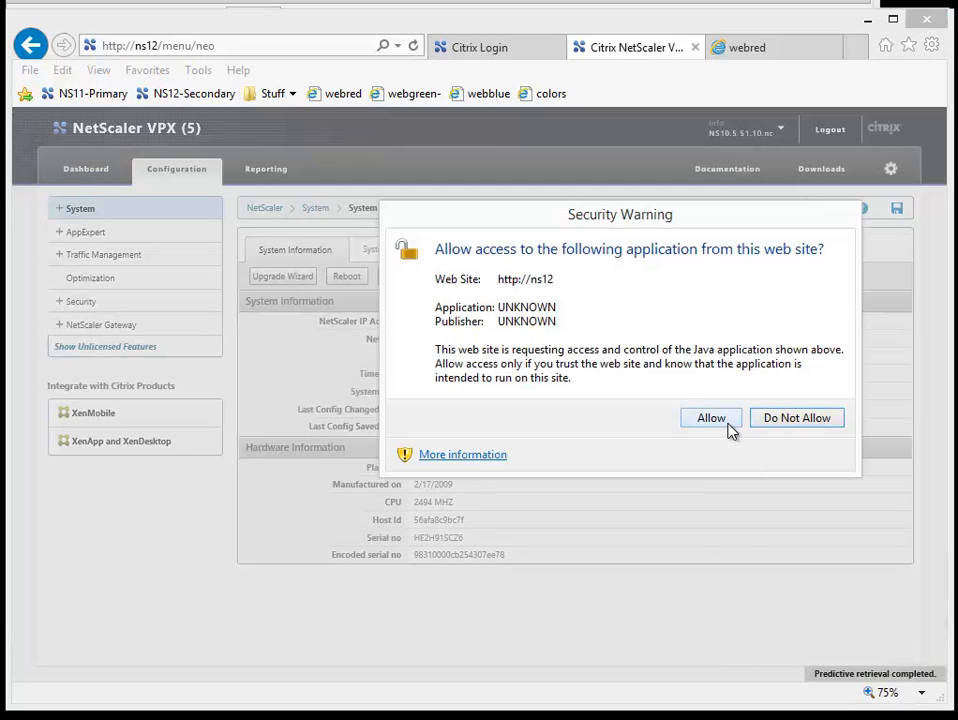
pyautogui.click(729, 426)
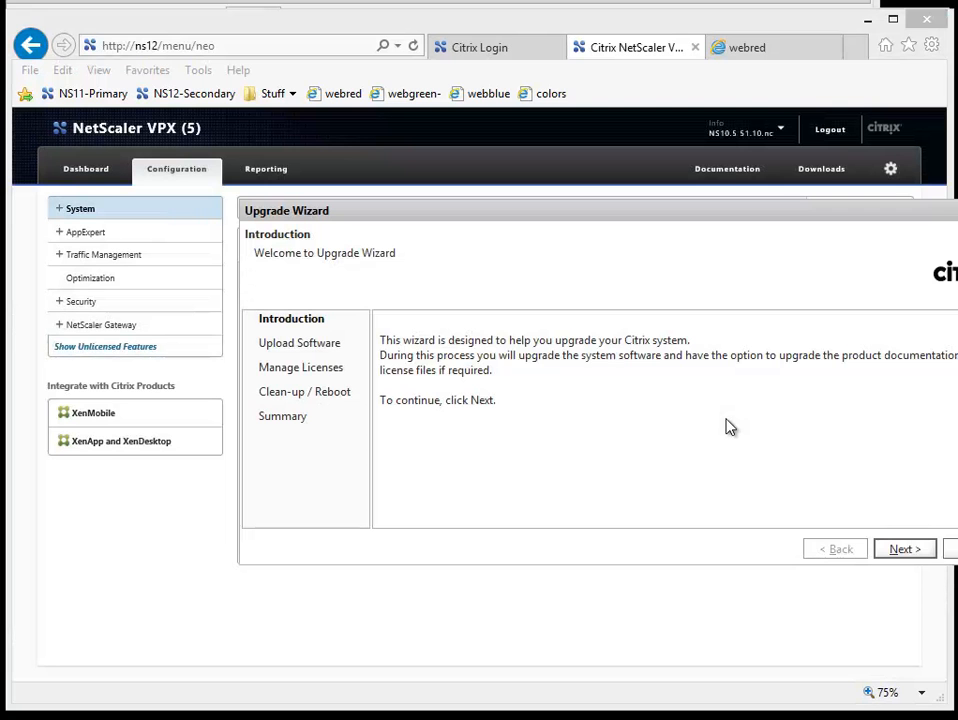
pyautogui.moveTo(660, 213); pyautogui.dragTo(505, 211)
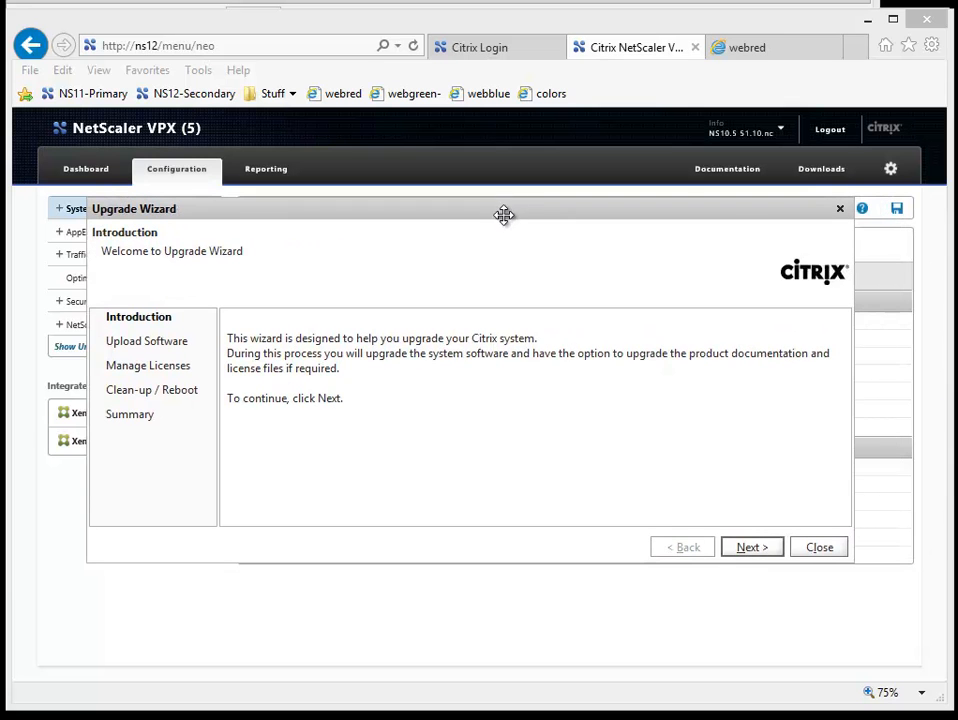
# Step: Choose /var/nsinstall/10.5-62.9_nc/build-10.5-62.9_nc.tgz on the appliance as the upgrade image and continue to the Clean-up / Reboot stage
pyautogui.click(748, 548)
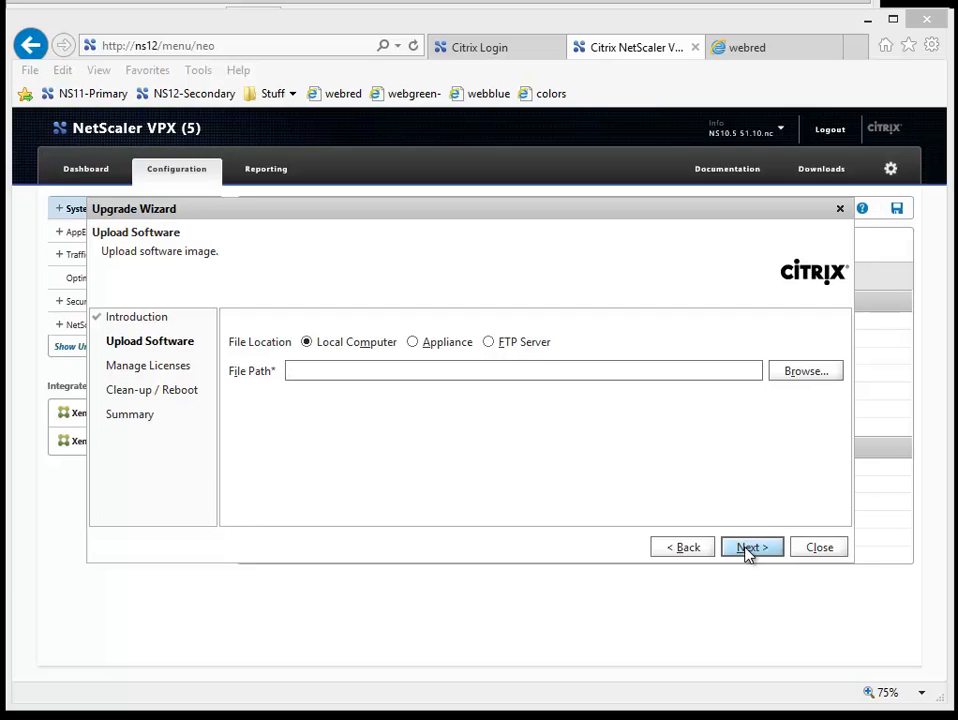
pyautogui.click(424, 345)
pyautogui.click(785, 374)
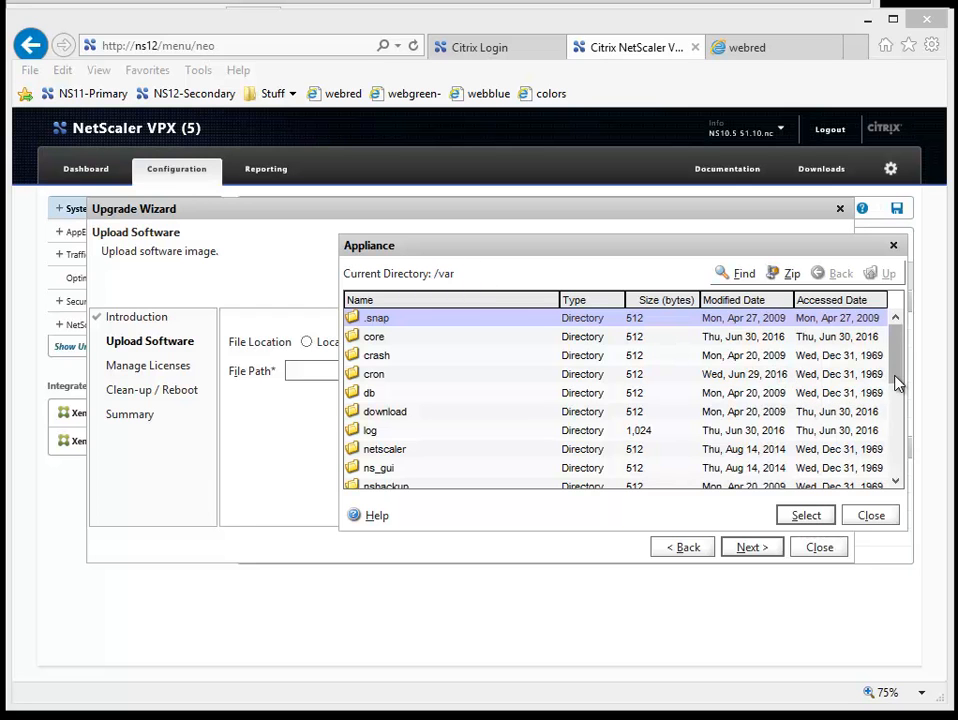
pyautogui.scroll(-2, 896, 386)
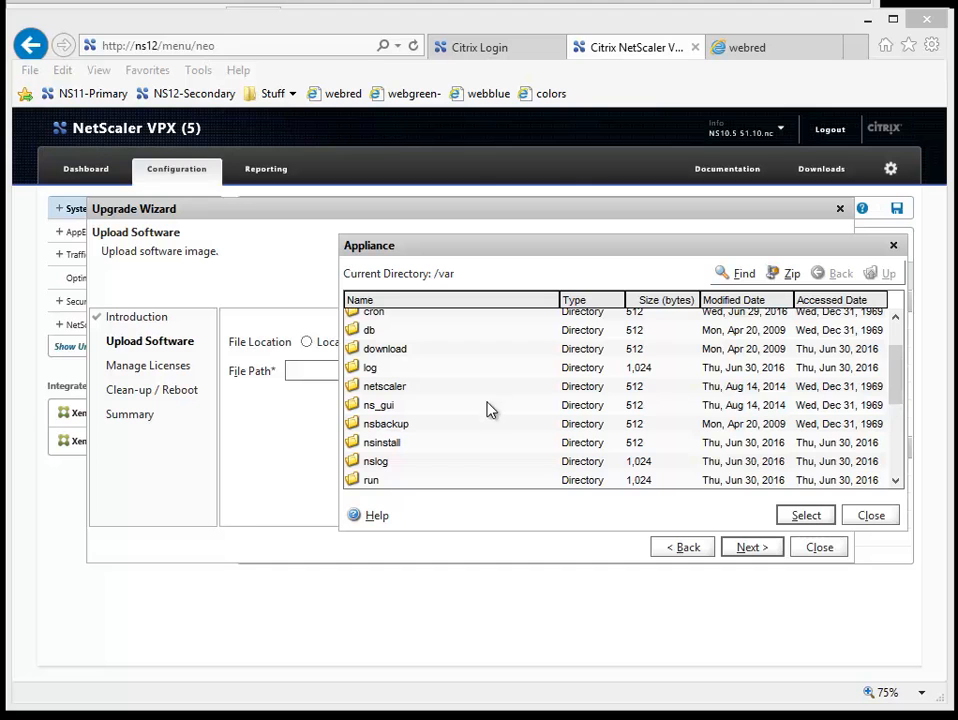
pyautogui.doubleClick(402, 448)
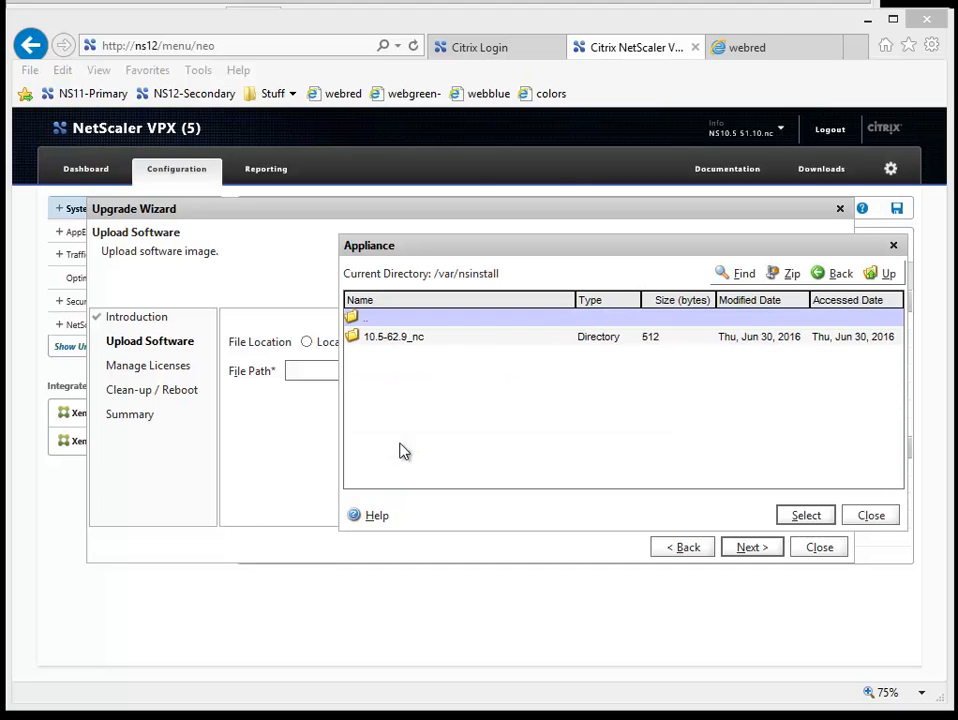
pyautogui.doubleClick(406, 338)
pyautogui.click(406, 340)
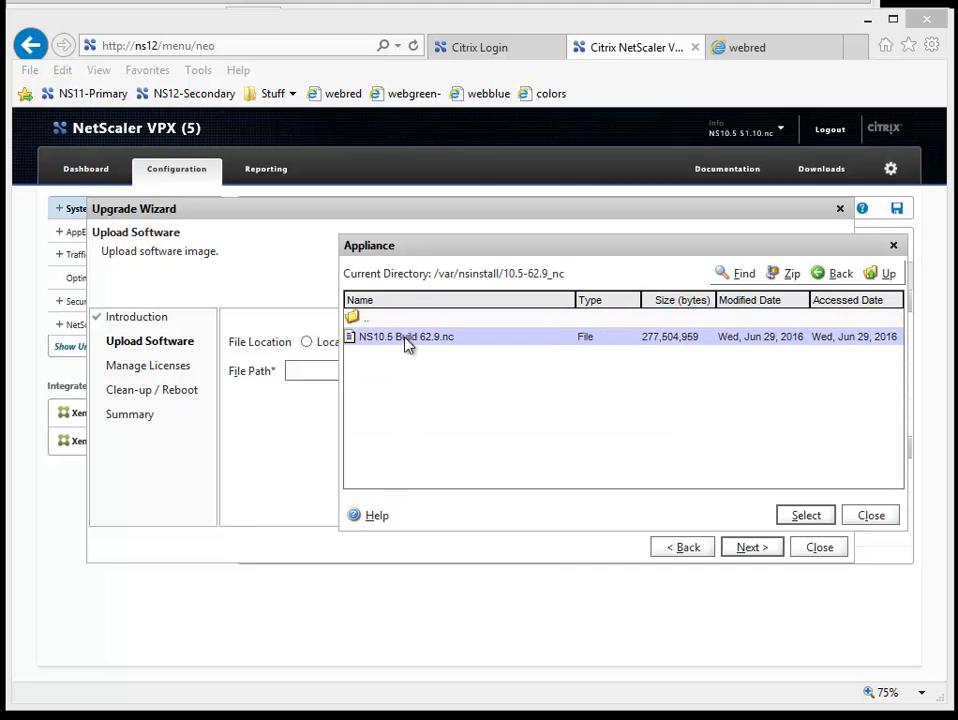
pyautogui.click(805, 516)
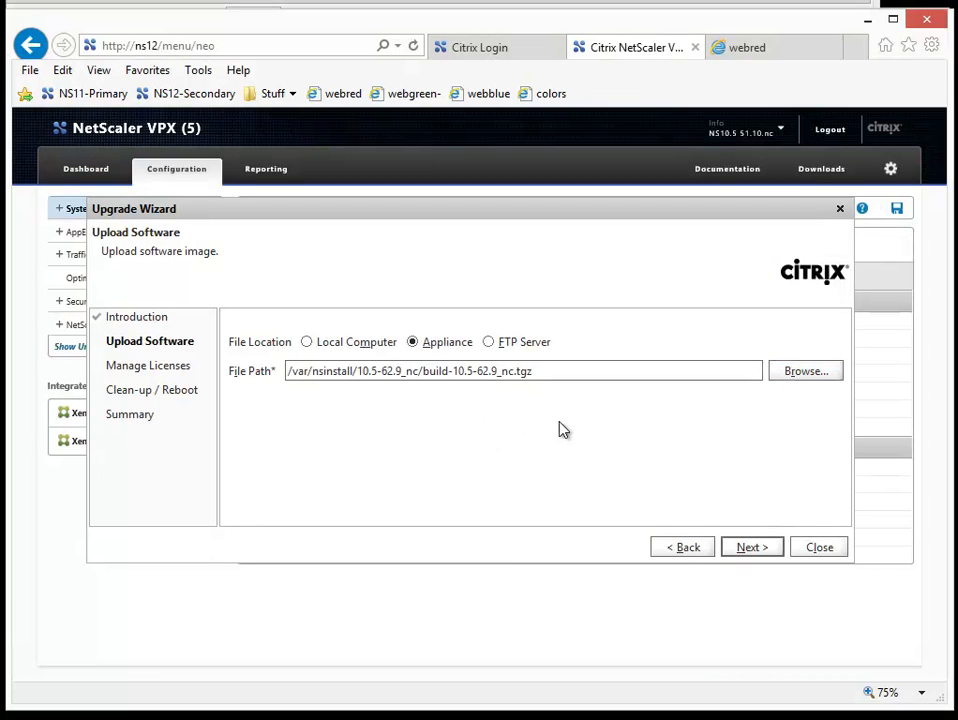
pyautogui.click(739, 547)
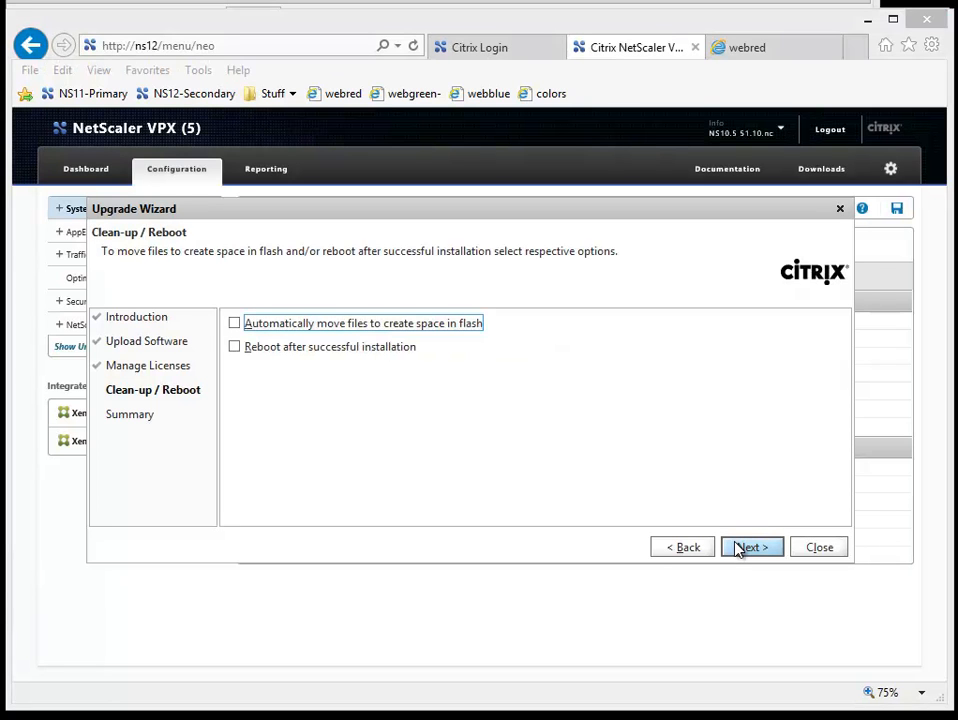
# Step: Enable the reboot after successful installation, run the upgrade of ns12, and follow its restart in the virtual machine console
pyautogui.click(357, 348)
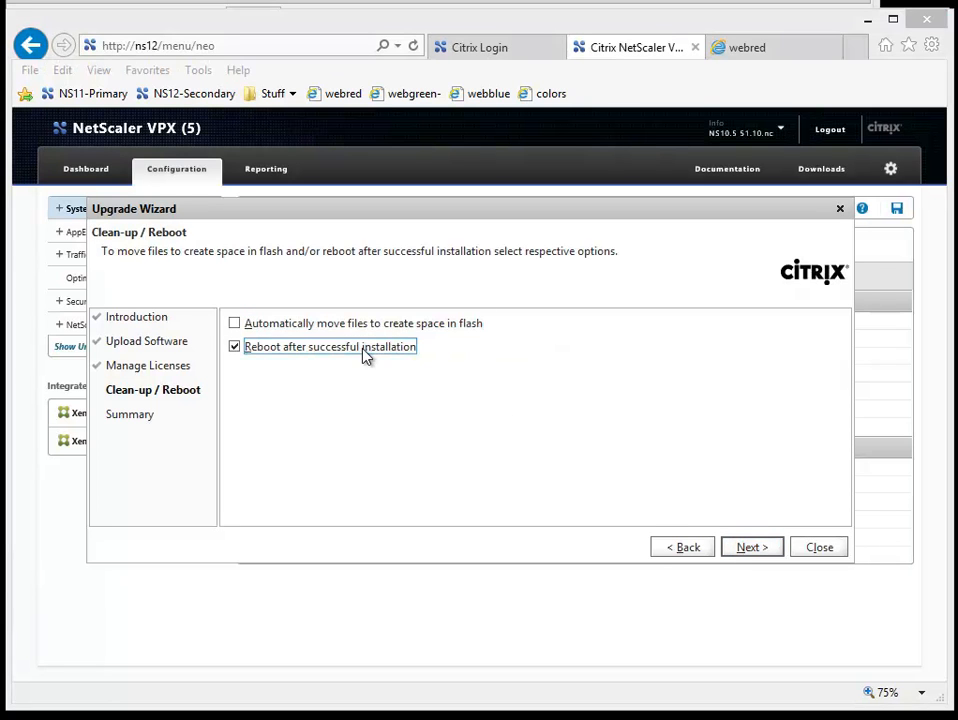
pyautogui.click(743, 557)
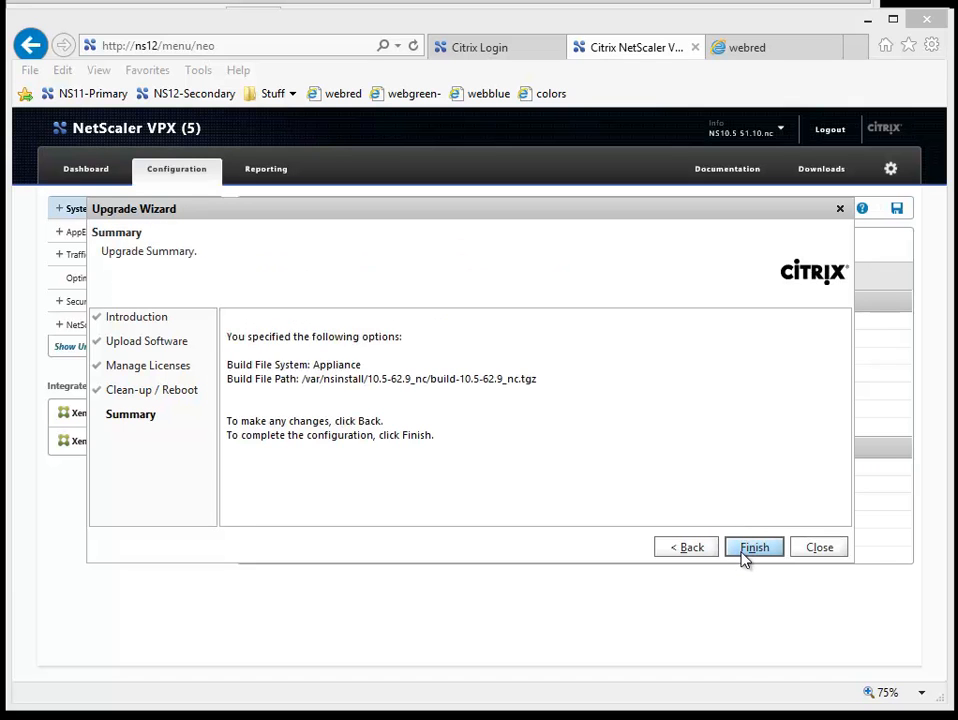
pyautogui.click(754, 548)
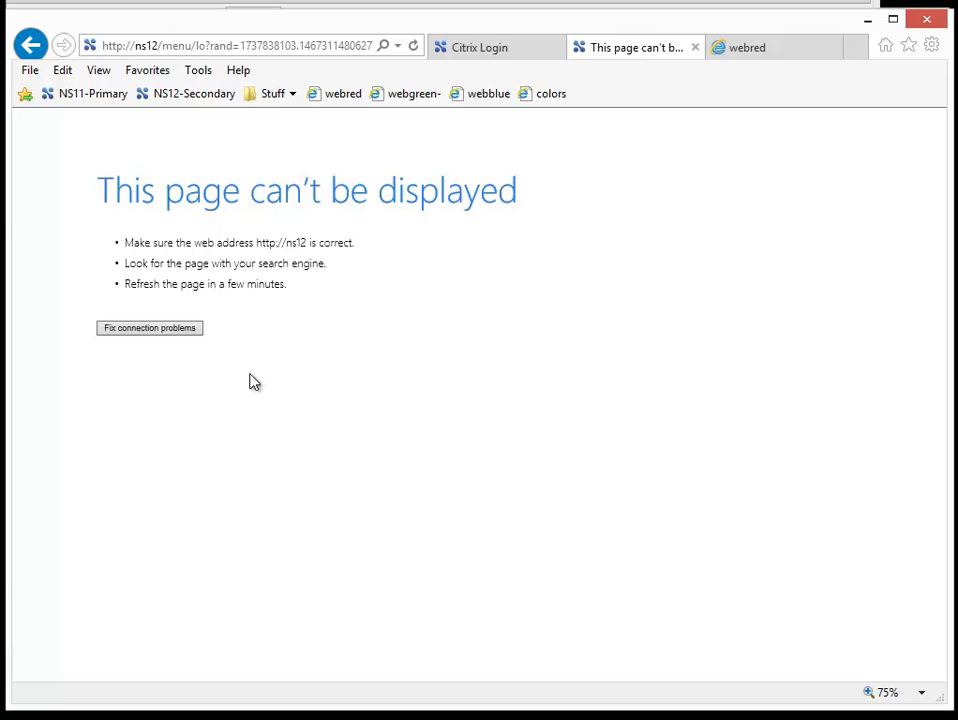
pyautogui.hotkey('alt', 'Tab')
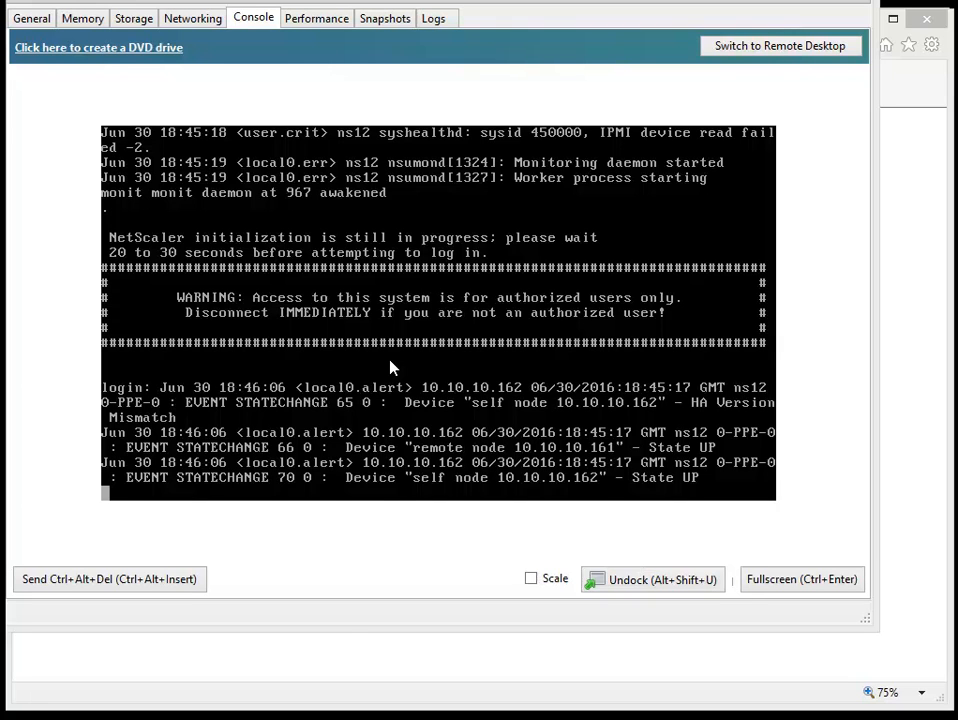
pyautogui.click(346, 665)
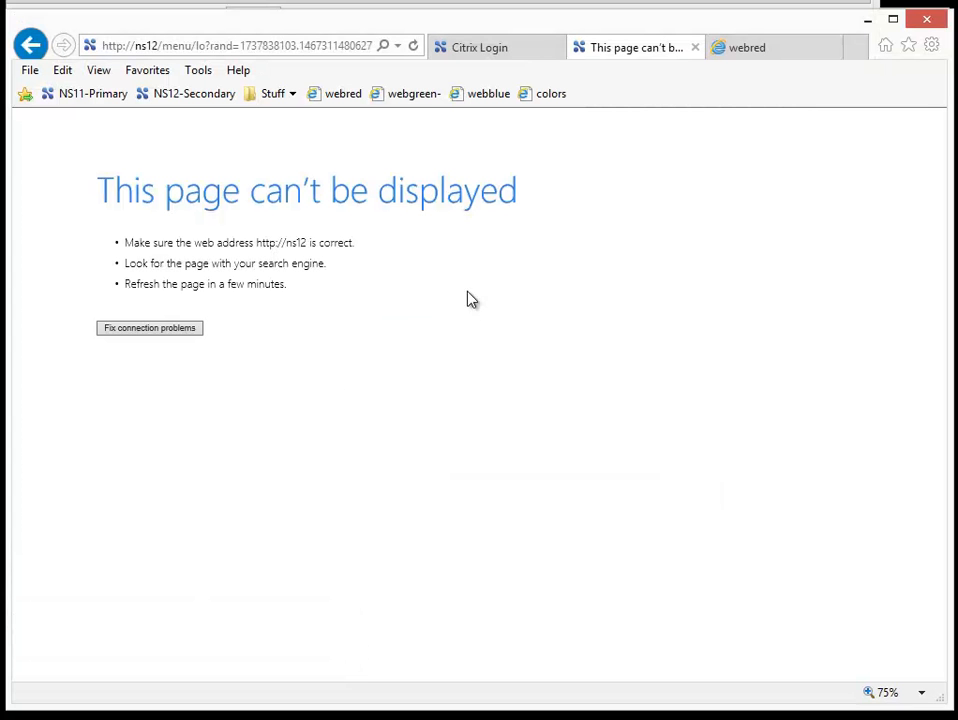
# Step: Reload the NS12-Secondary web console and sign in as nsroot with the saved password, acknowledging the secondary node warning
pyautogui.click(617, 57)
pyautogui.click(180, 105)
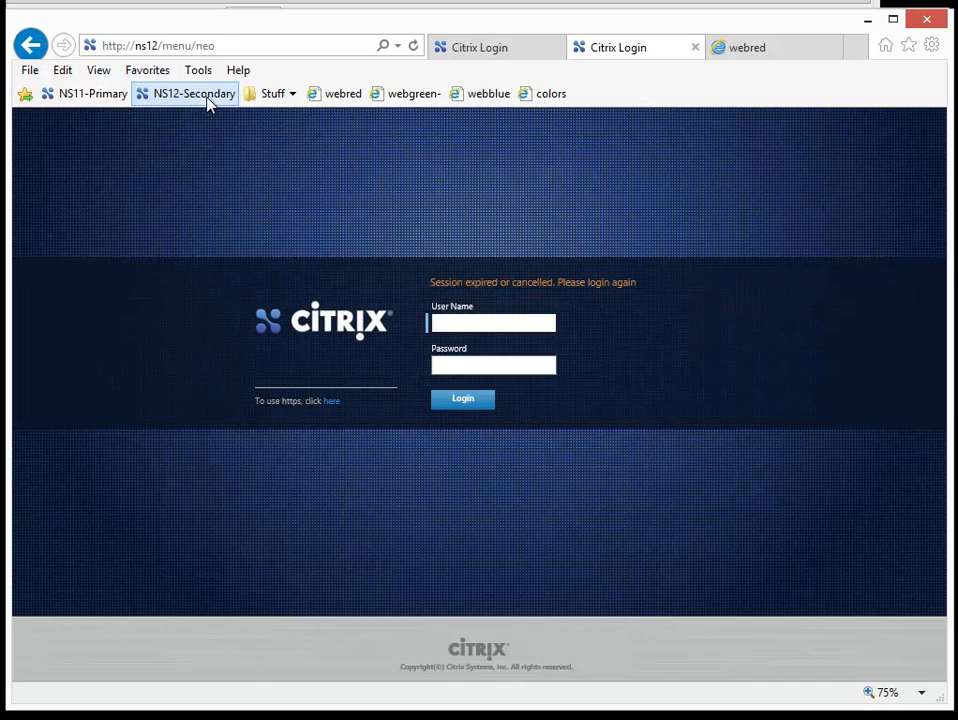
pyautogui.click(418, 50)
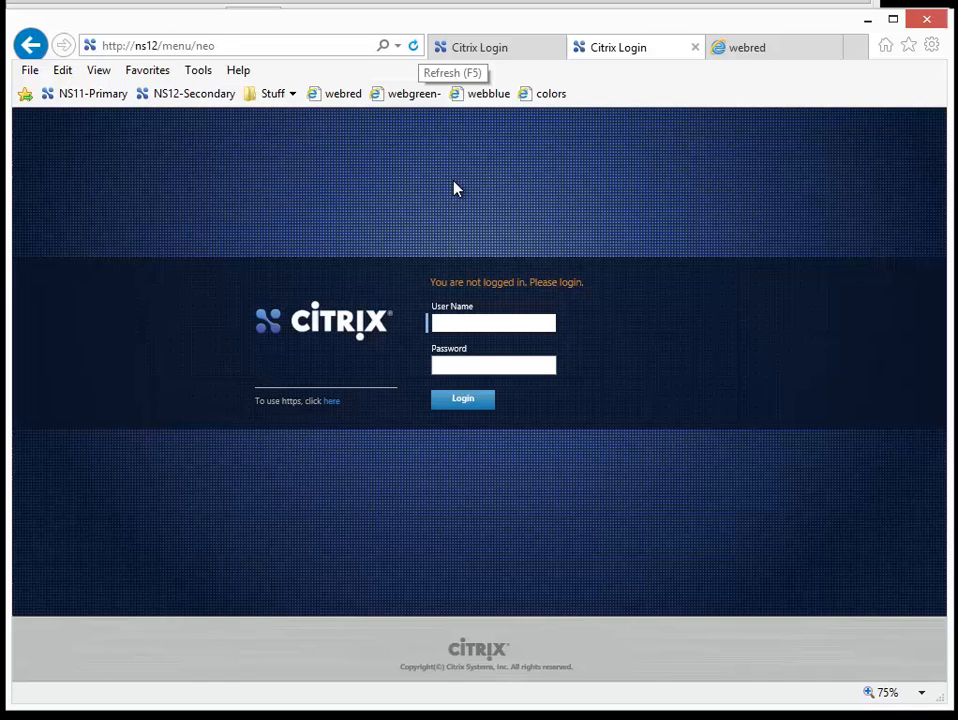
pyautogui.click(504, 326)
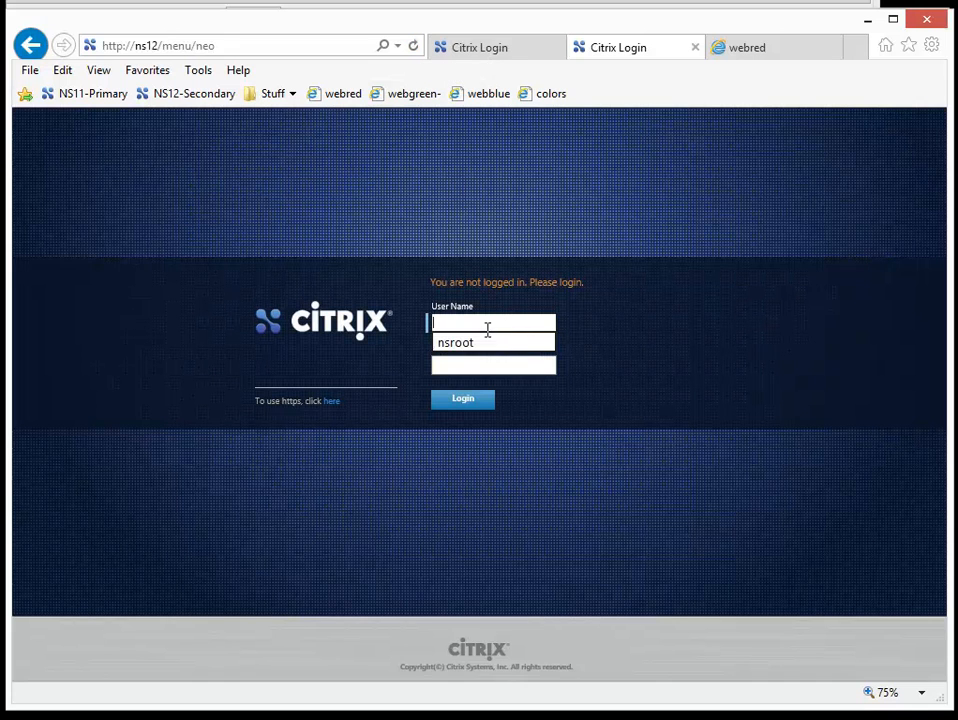
pyautogui.click(486, 343)
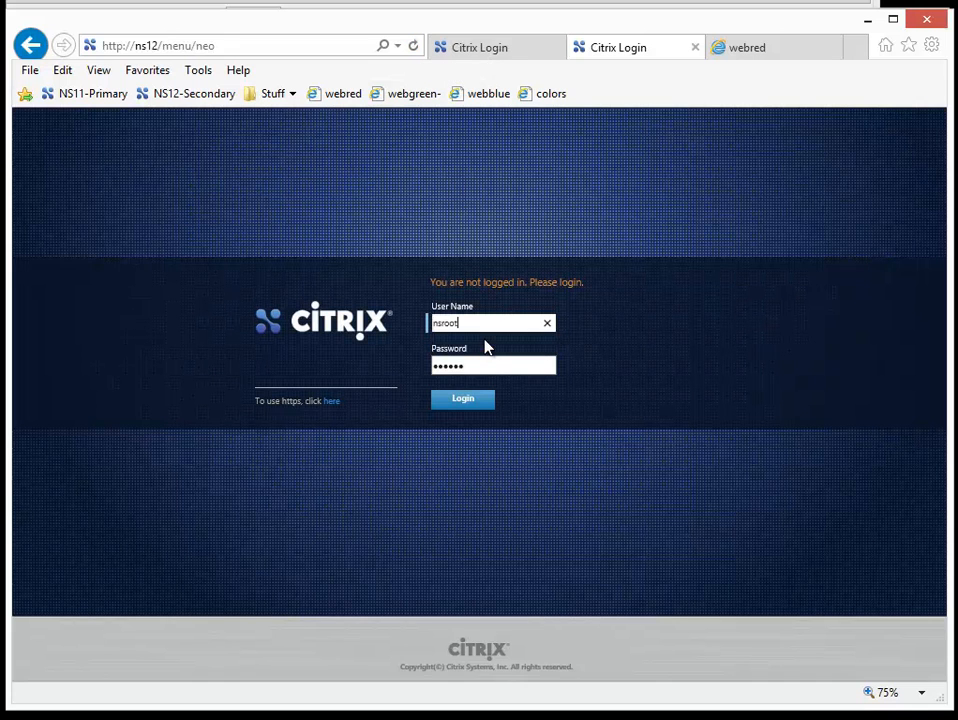
pyautogui.click(474, 410)
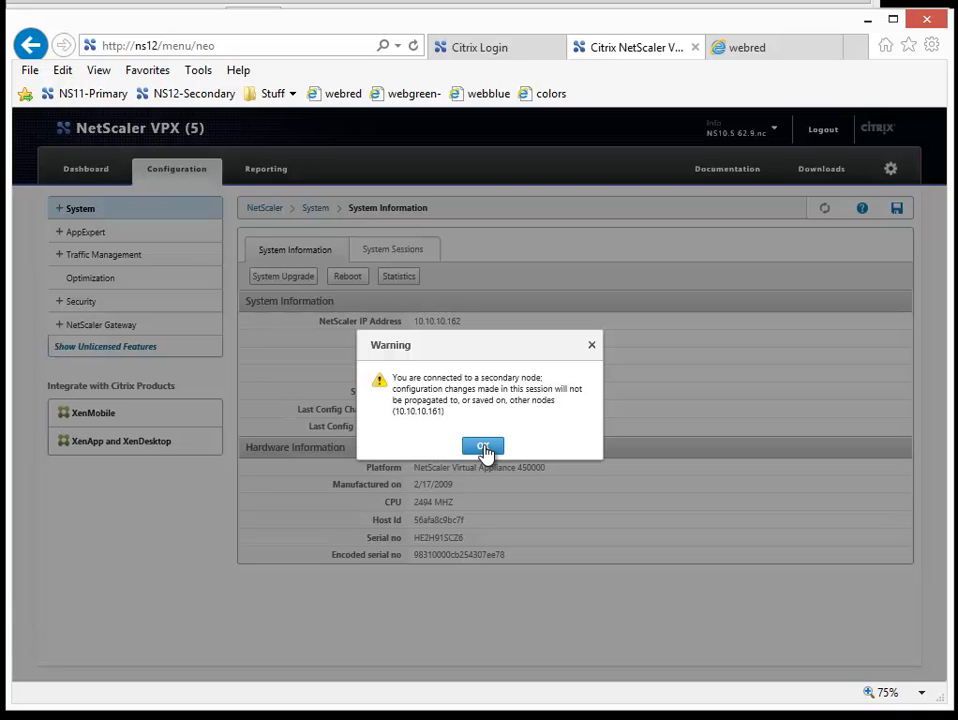
pyautogui.click(478, 448)
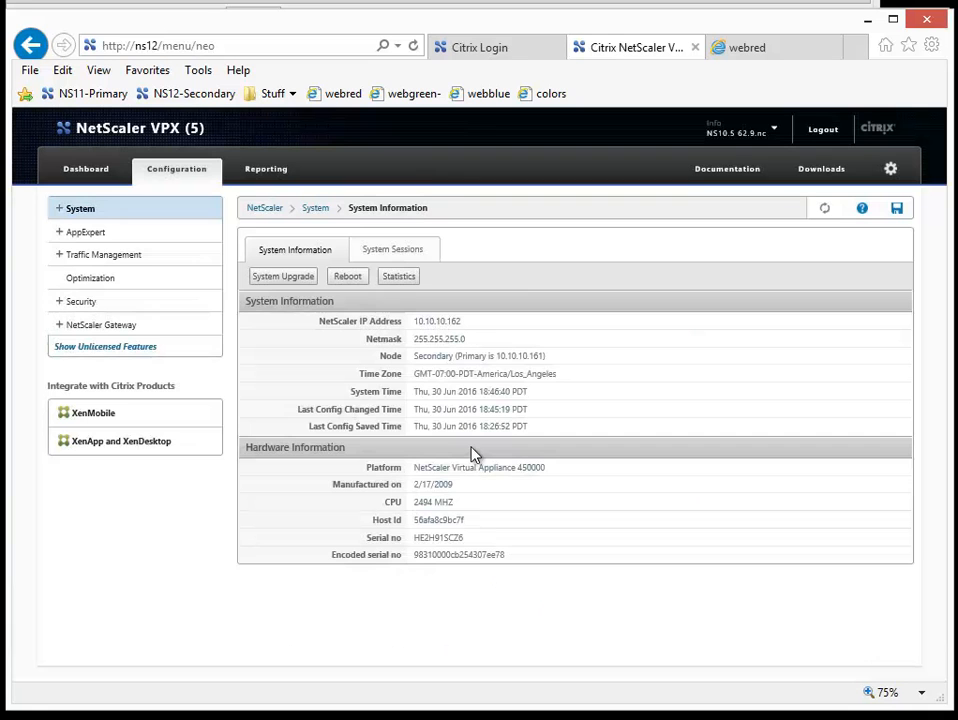
# Step: Check the High Availability node states and synchronization on ns12, along with its firmware version
pyautogui.click(61, 212)
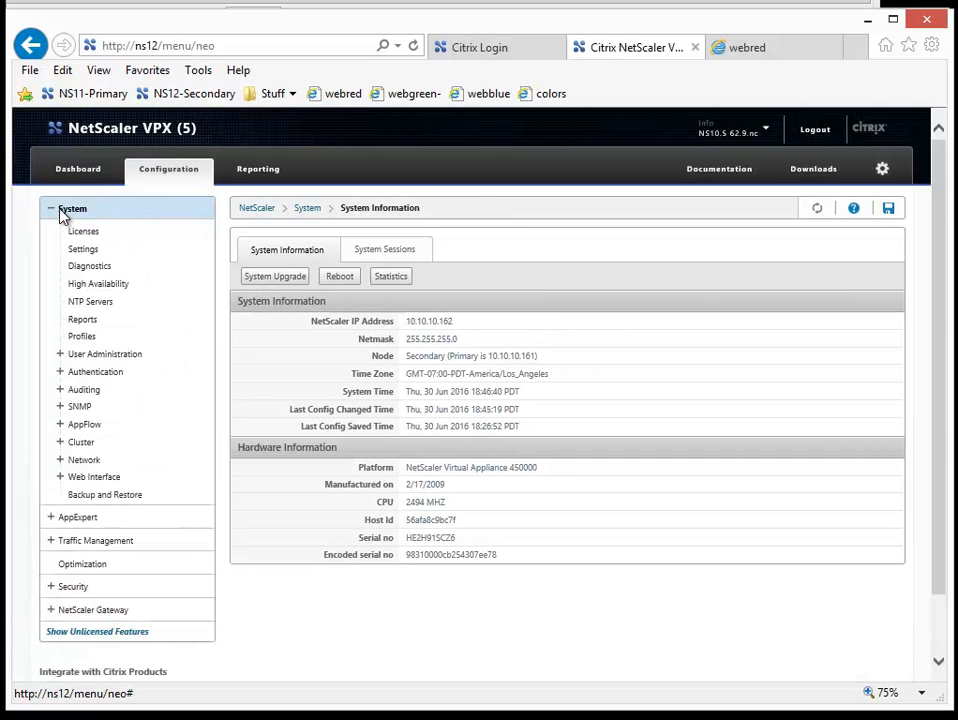
pyautogui.click(100, 287)
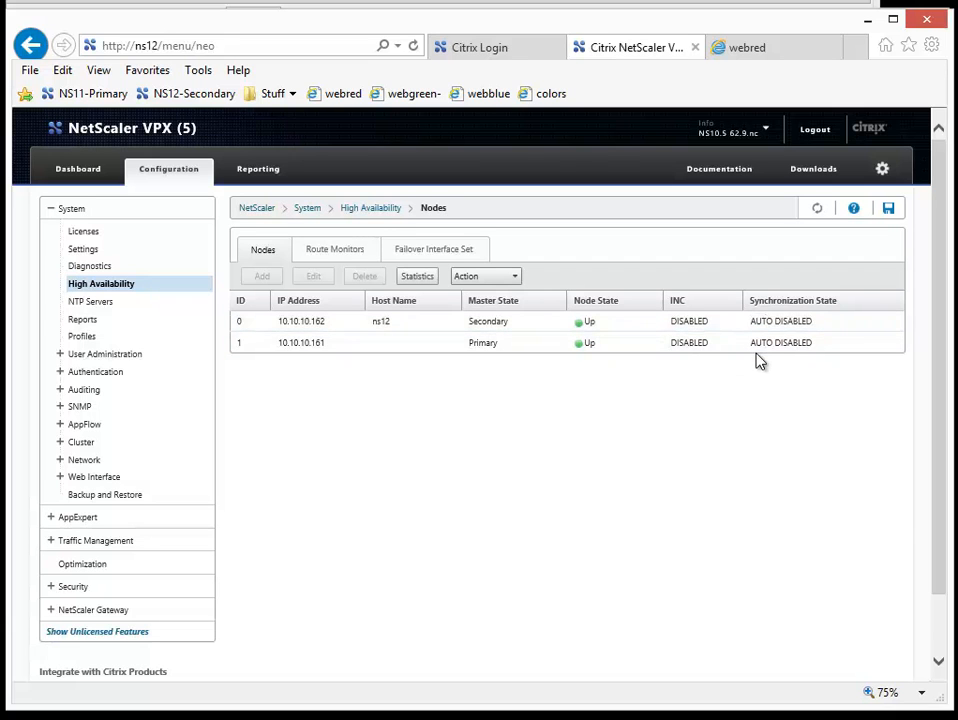
pyautogui.click(740, 131)
# Step: Force a failover from the ns12 node in High Availability, accept the warning, and refresh the node list
pyautogui.click(437, 330)
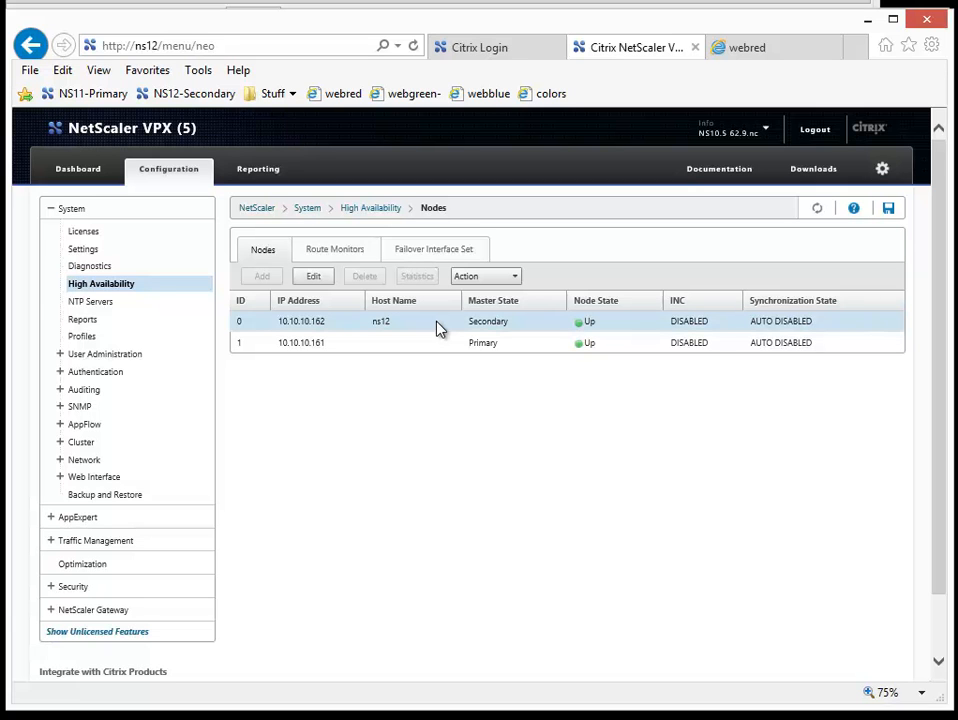
pyautogui.click(508, 285)
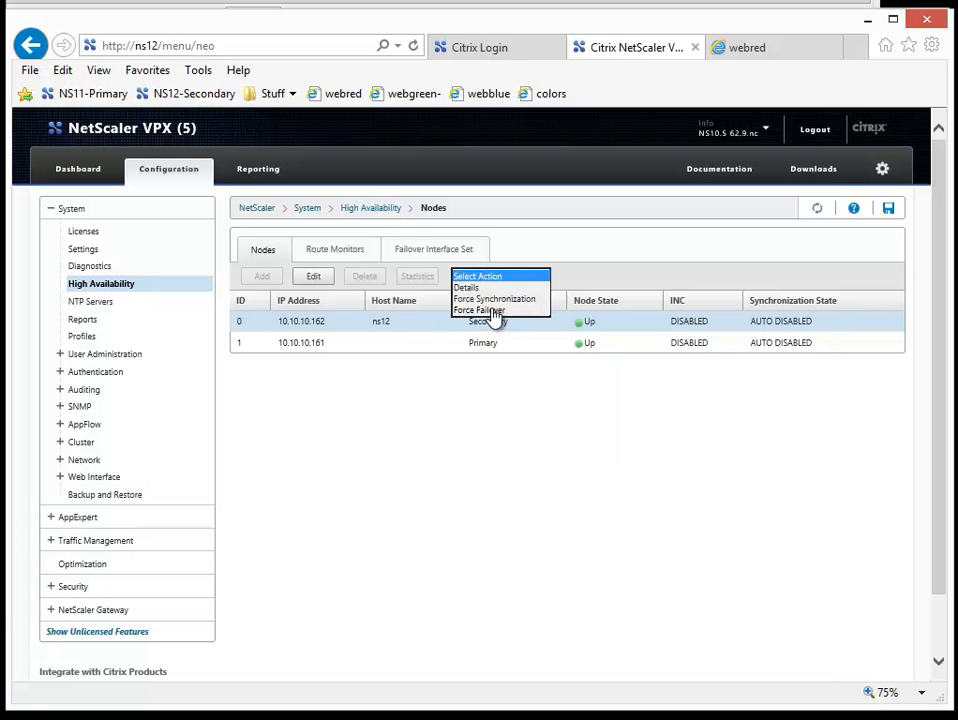
pyautogui.click(492, 311)
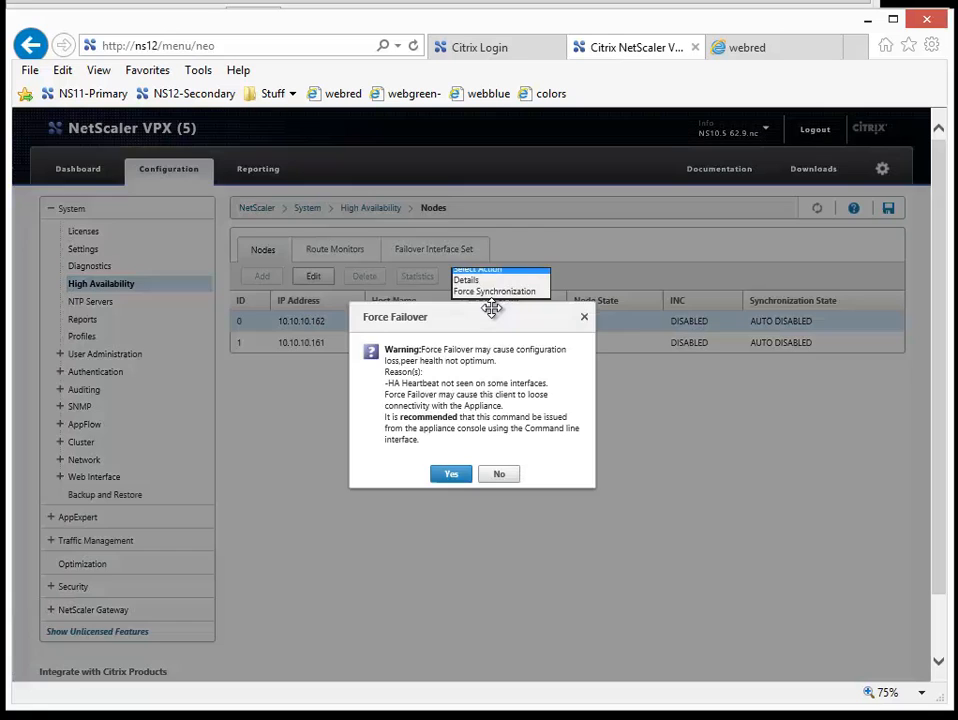
pyautogui.click(452, 474)
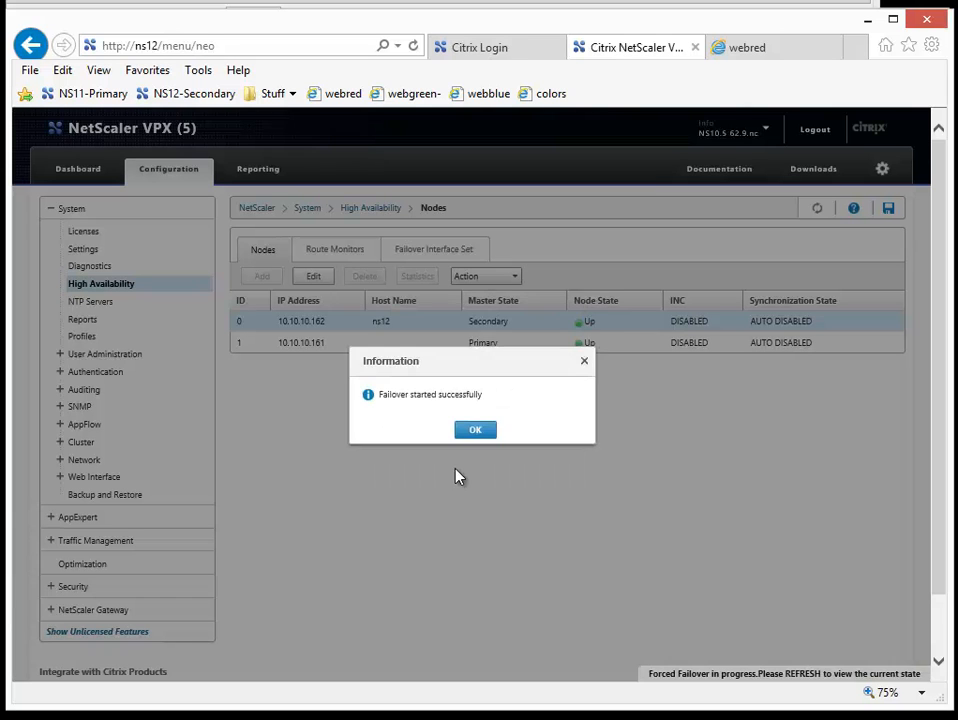
pyautogui.click(476, 430)
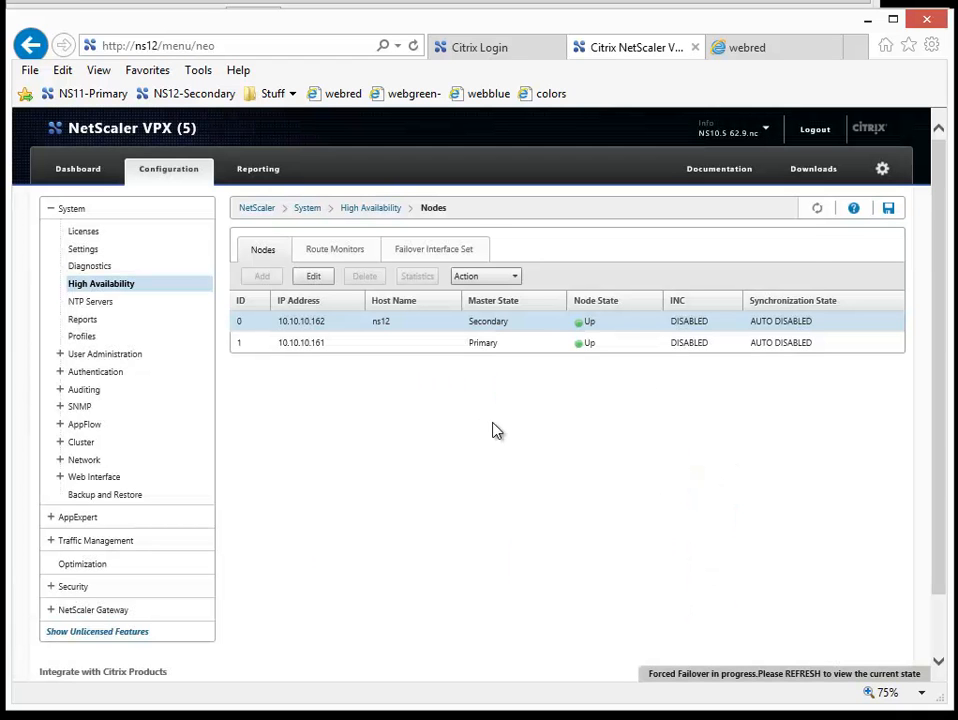
pyautogui.click(819, 211)
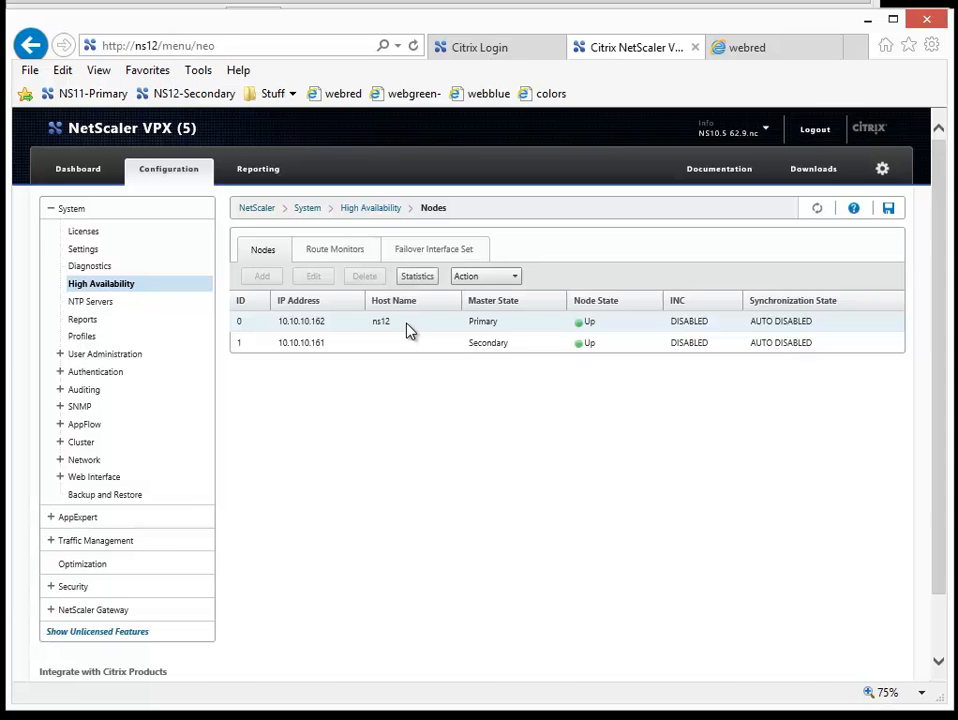
# Step: Test the webred, webgreen, webblue and colors sites through the load balancer, reloading the colors page several times
pyautogui.click(760, 60)
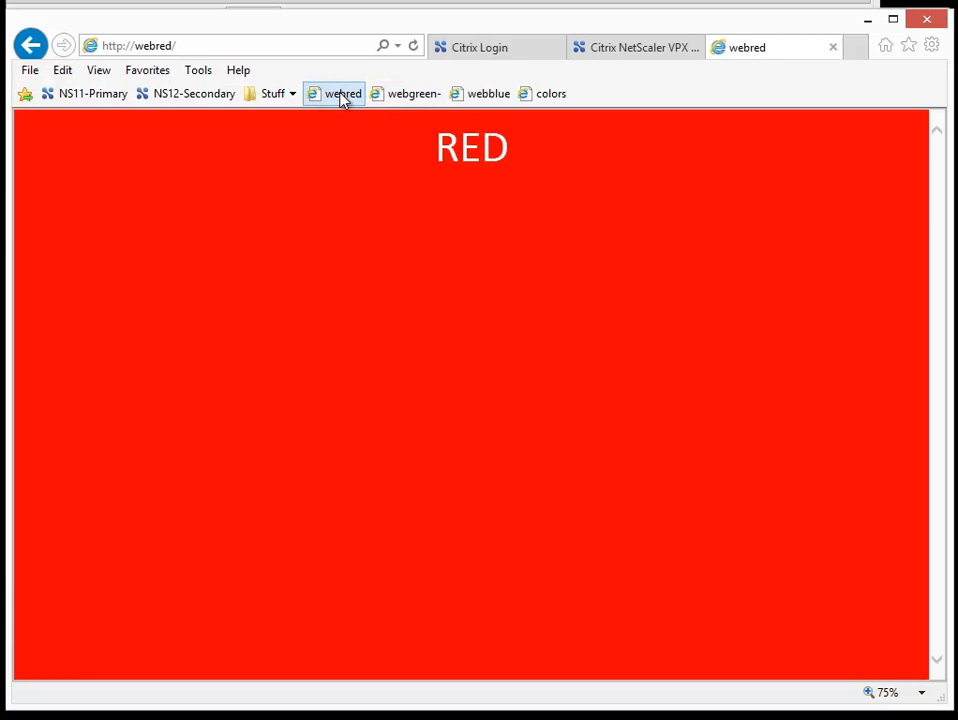
pyautogui.click(400, 103)
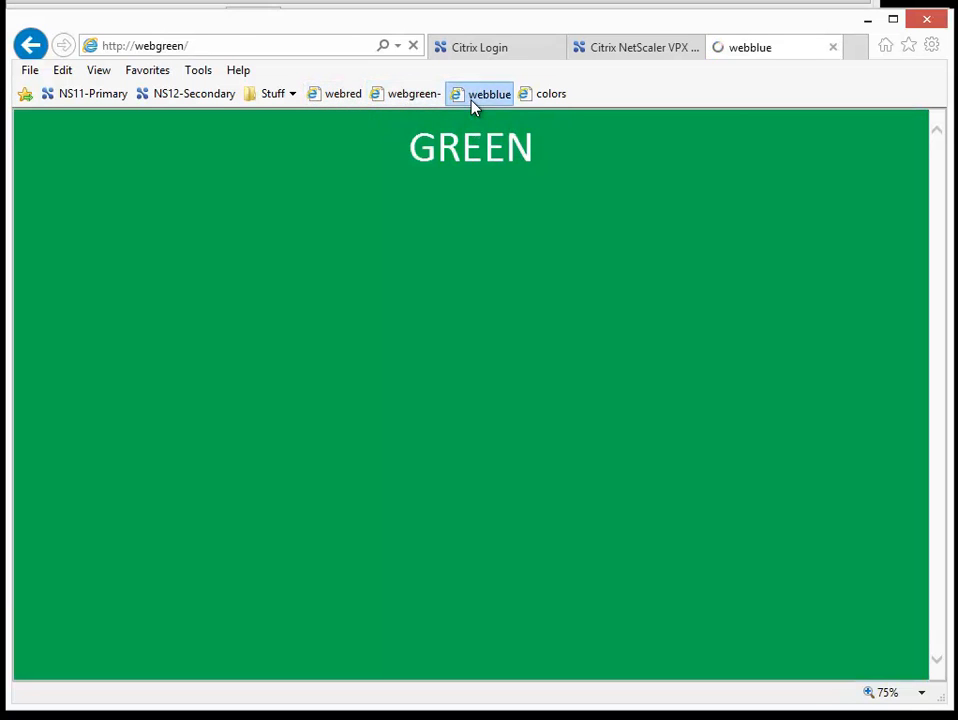
pyautogui.click(475, 106)
pyautogui.click(557, 105)
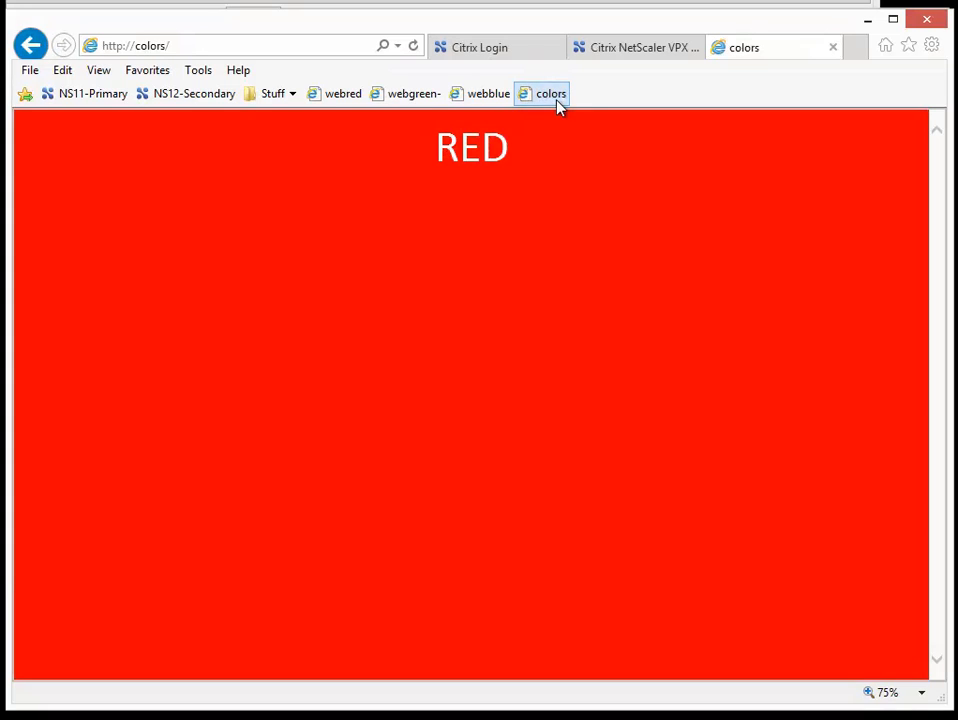
pyautogui.click(414, 47)
pyautogui.click(414, 47)
pyautogui.click(414, 47)
pyautogui.click(414, 47)
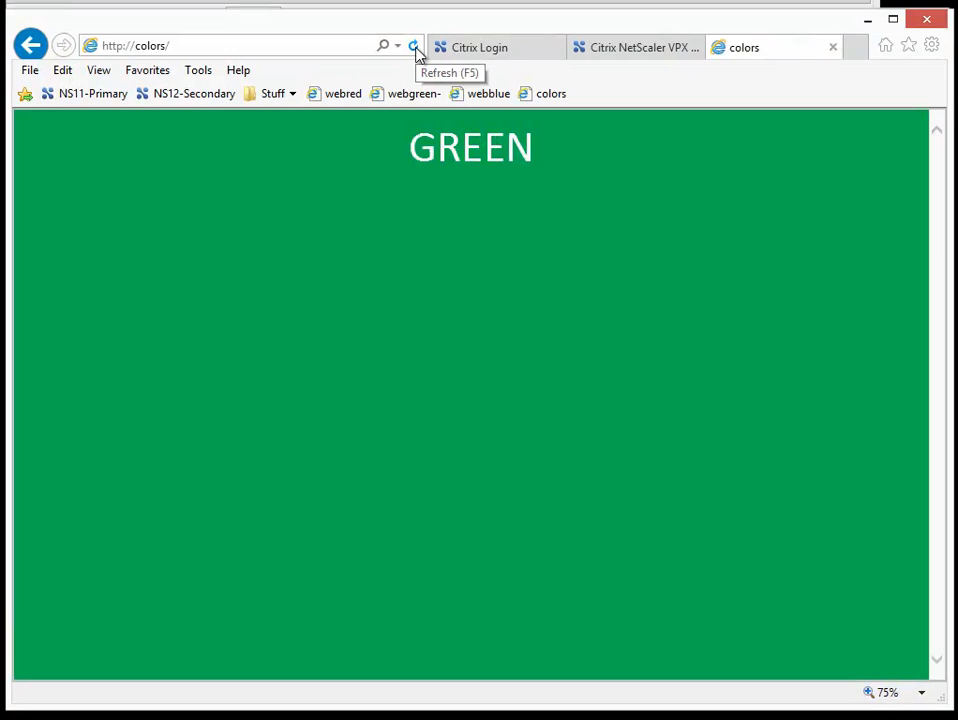
# Step: Review the node roles on ns12, then sign in to ns11 as nsroot with the saved password and check its firmware information
pyautogui.click(612, 56)
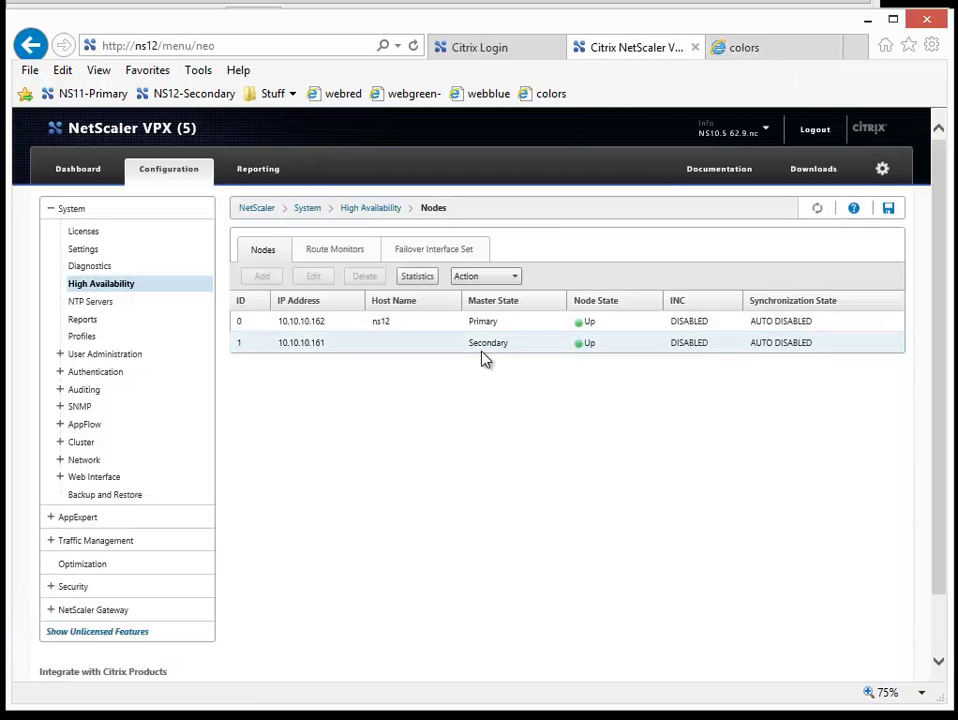
pyautogui.click(465, 52)
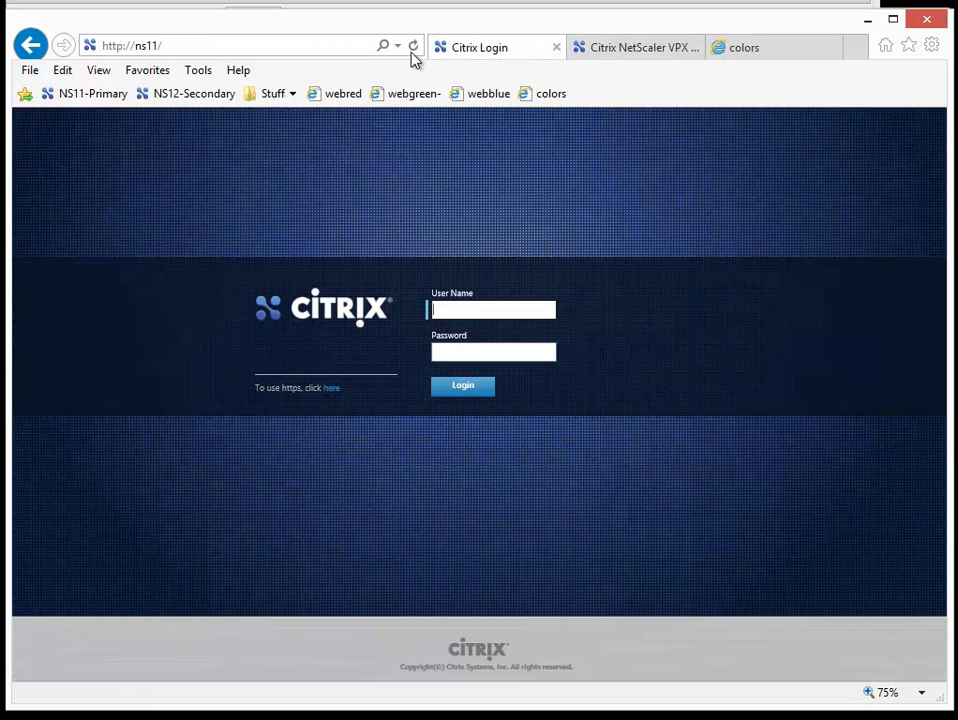
pyautogui.click(482, 309)
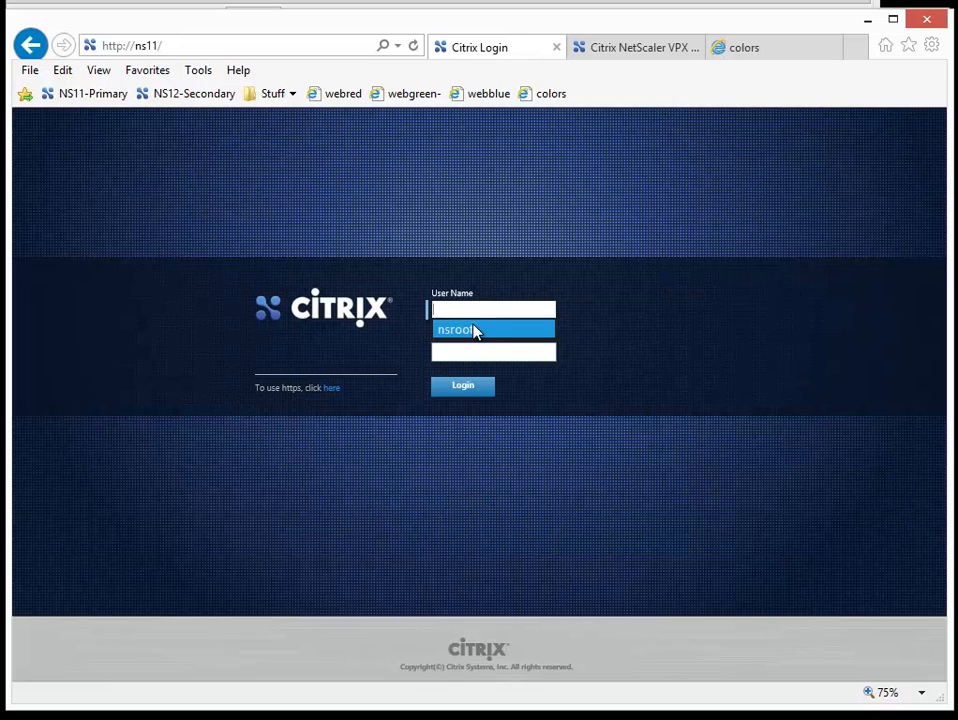
pyautogui.click(473, 331)
pyautogui.click(470, 391)
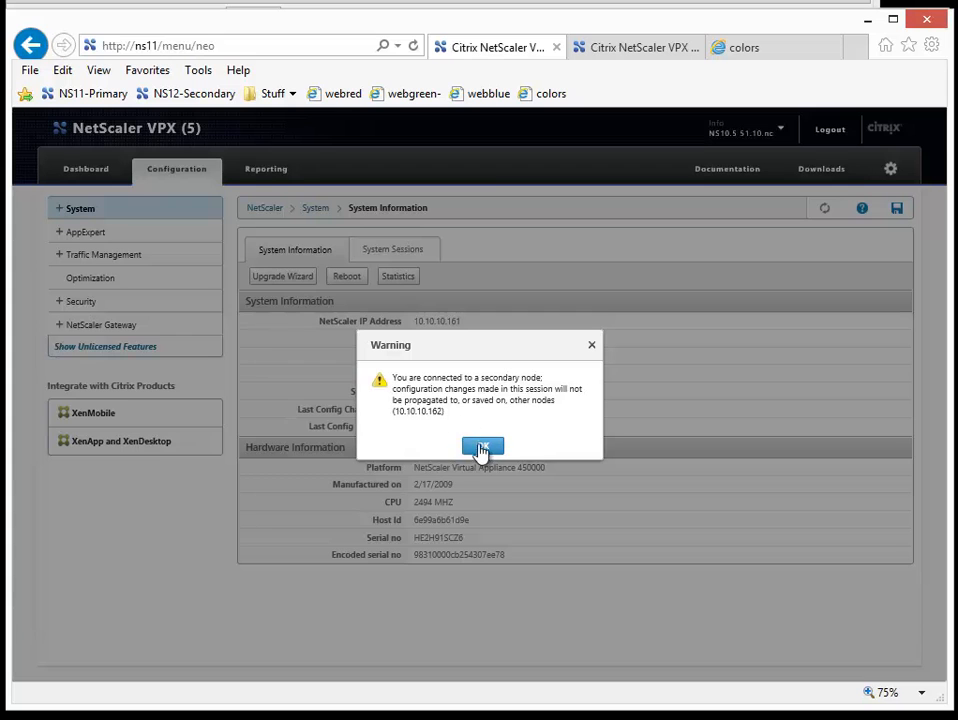
pyautogui.click(481, 448)
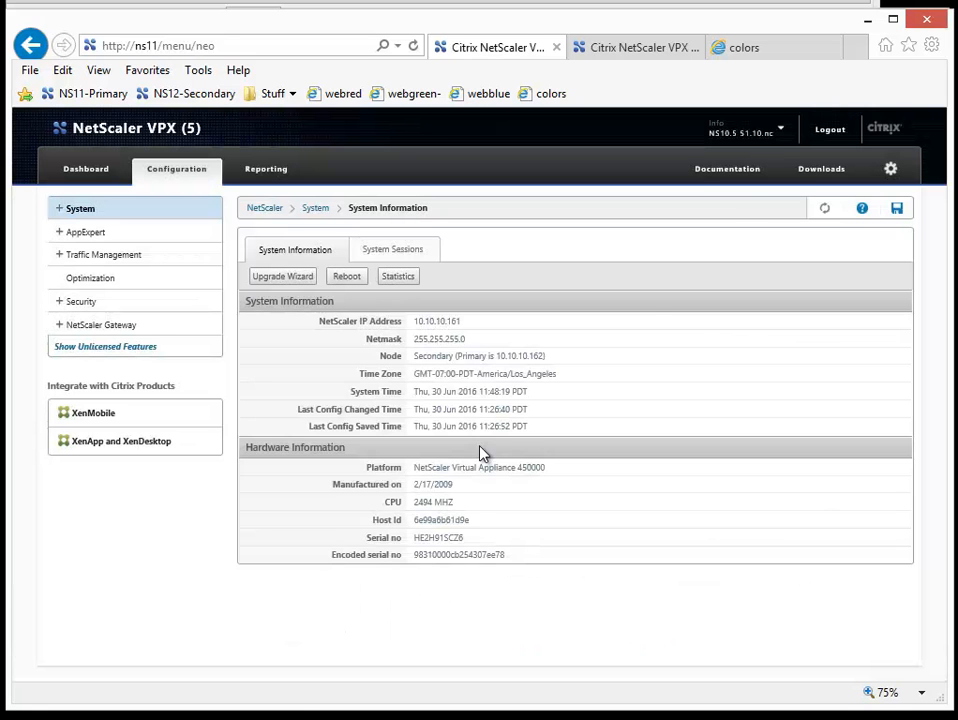
pyautogui.click(779, 134)
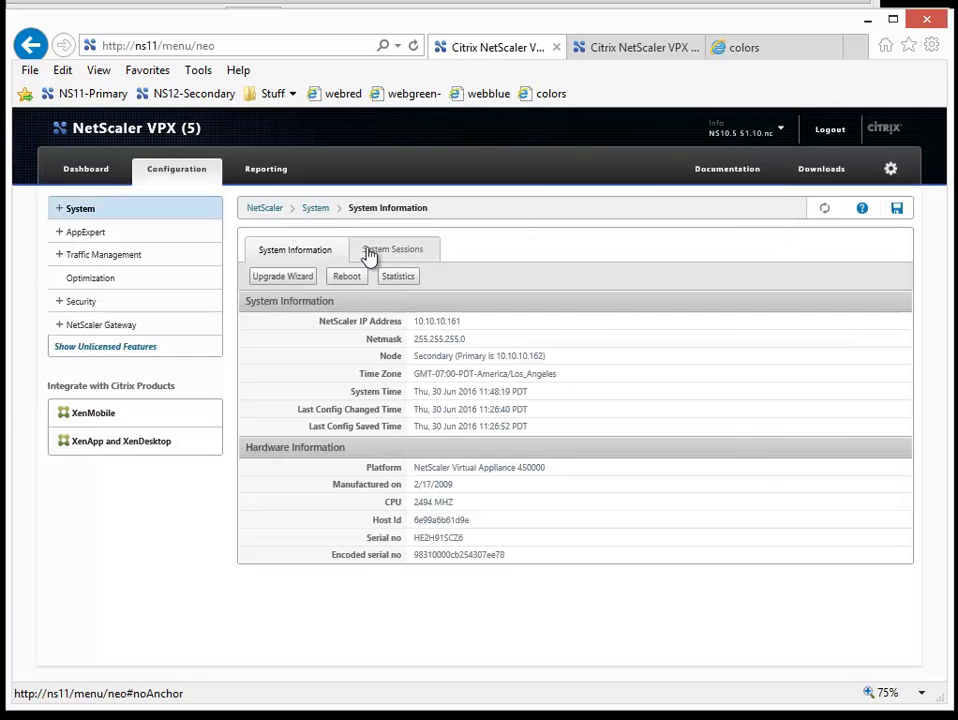
# Step: Launch the Upgrade Wizard from the System Information of ns11, allowing its Java application, and bring the whole wizard into view
pyautogui.click(281, 279)
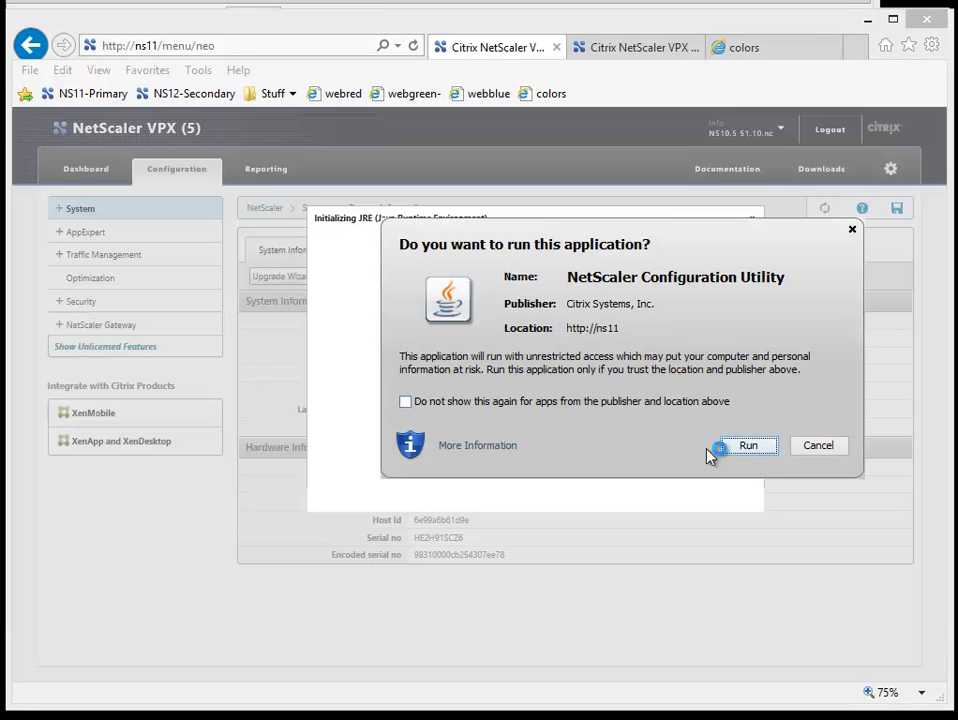
pyautogui.click(745, 455)
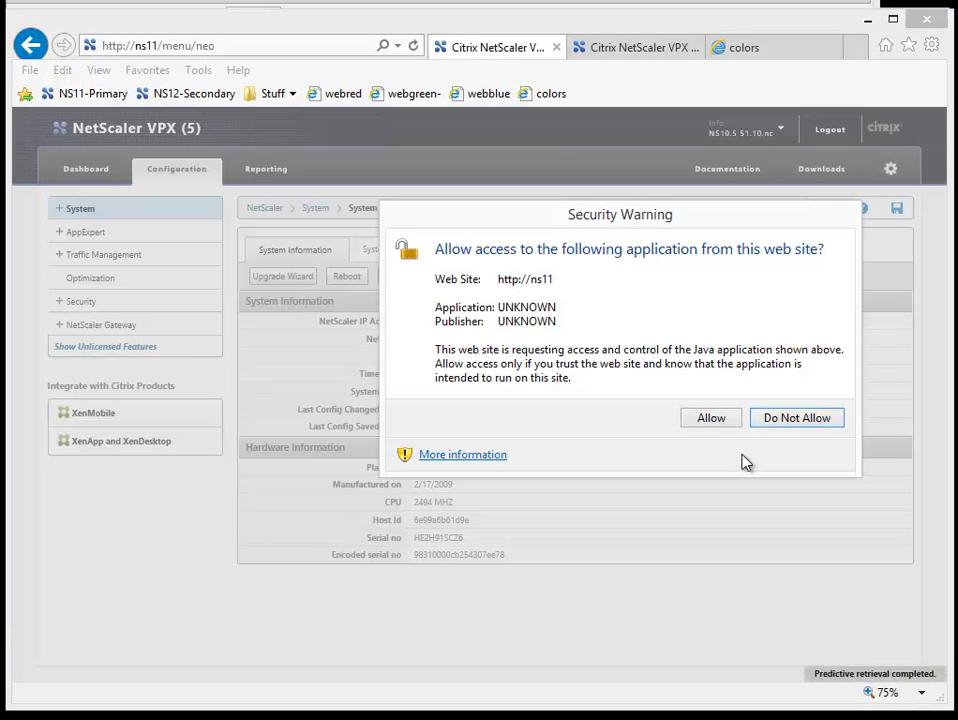
pyautogui.click(727, 422)
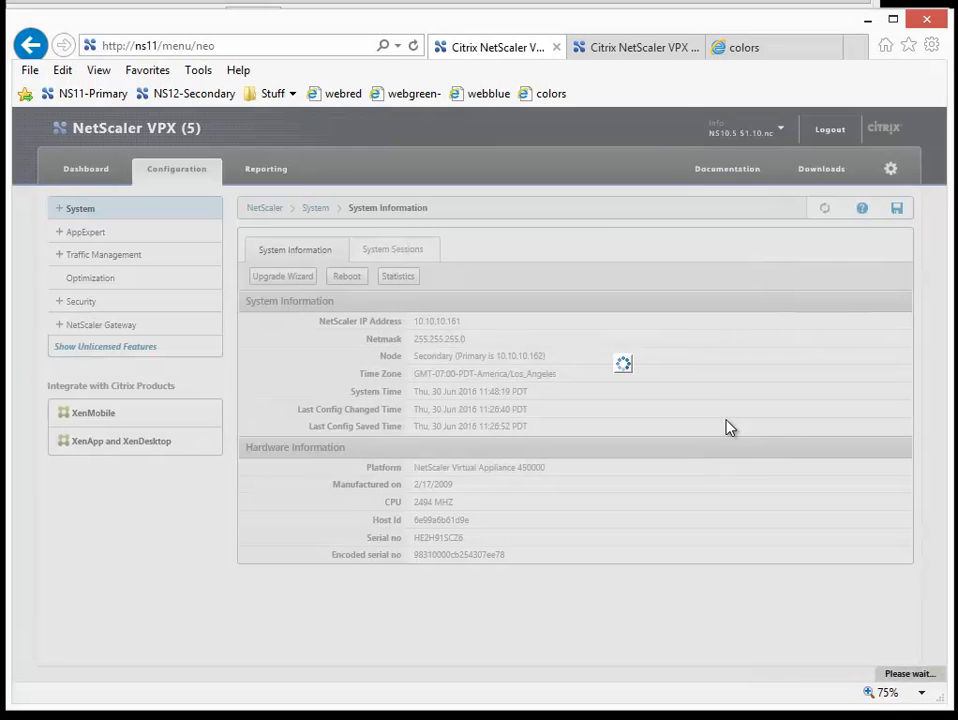
pyautogui.moveTo(680, 210); pyautogui.dragTo(514, 212)
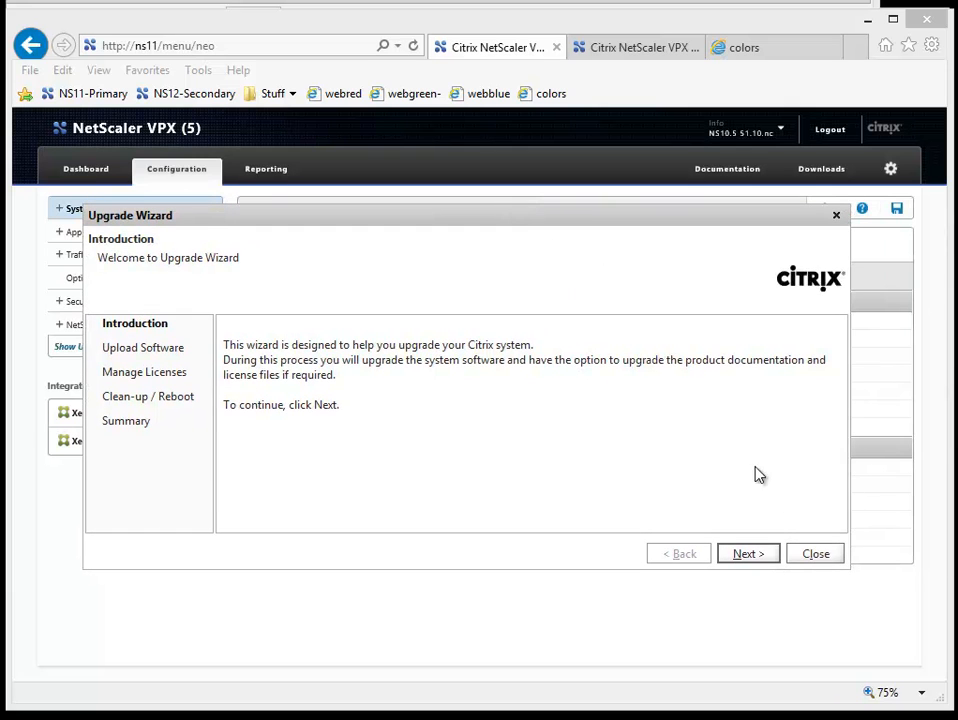
# Step: In the Upgrade Wizard, set the file location to Appliance and select the NS10.5 Build 62.9.nc file from /var/nsinstall/10.5-62.9_nc
pyautogui.click(764, 558)
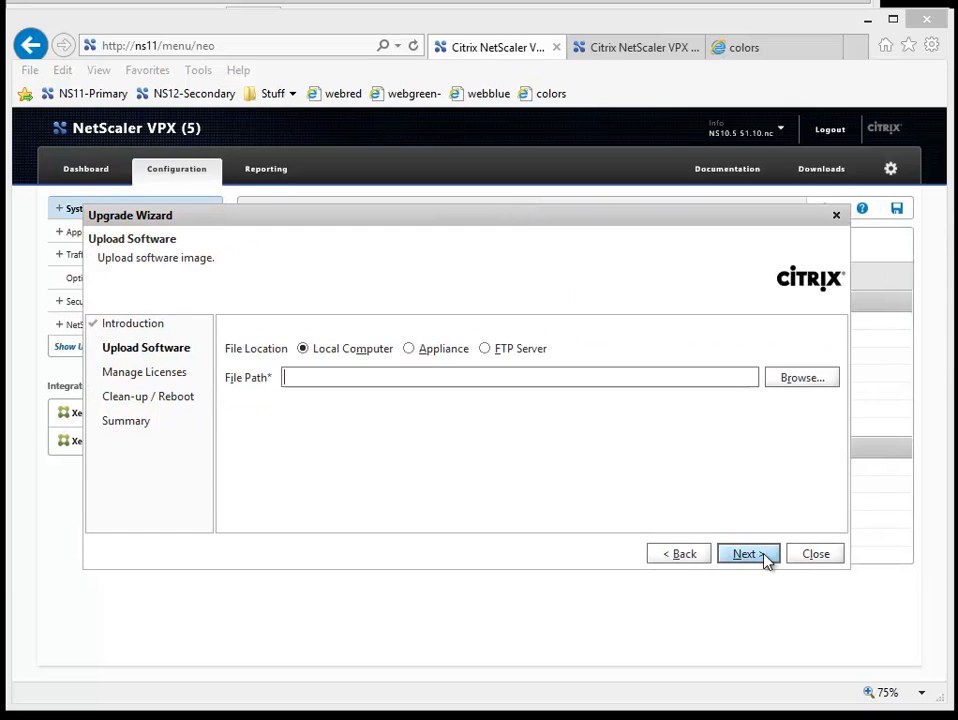
pyautogui.click(412, 352)
pyautogui.click(779, 385)
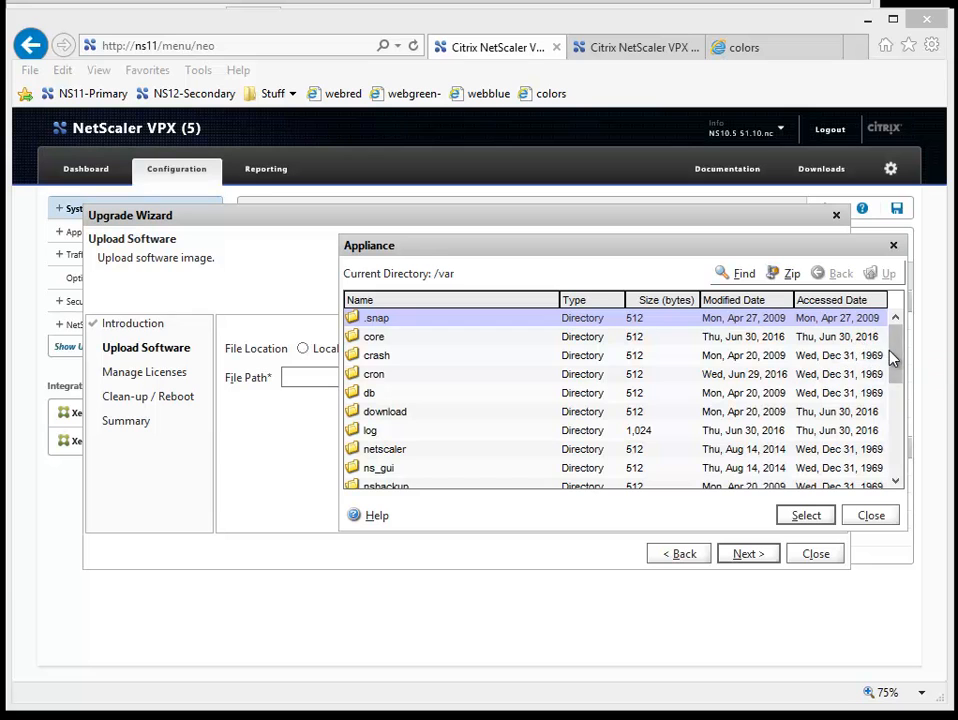
pyautogui.moveTo(894, 360); pyautogui.dragTo(894, 385)
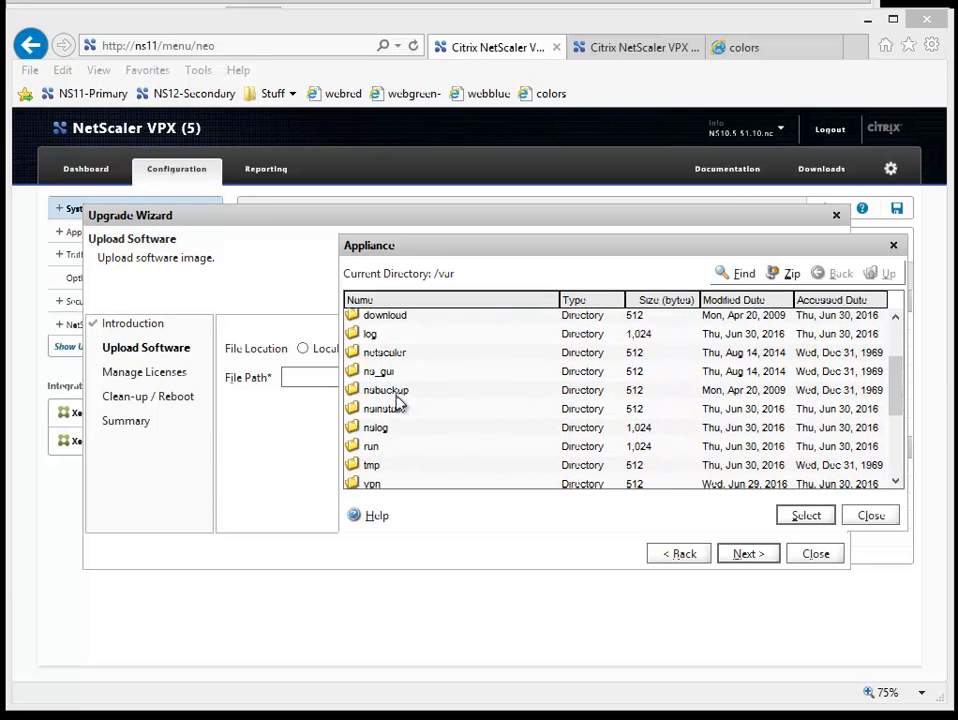
pyautogui.doubleClick(395, 413)
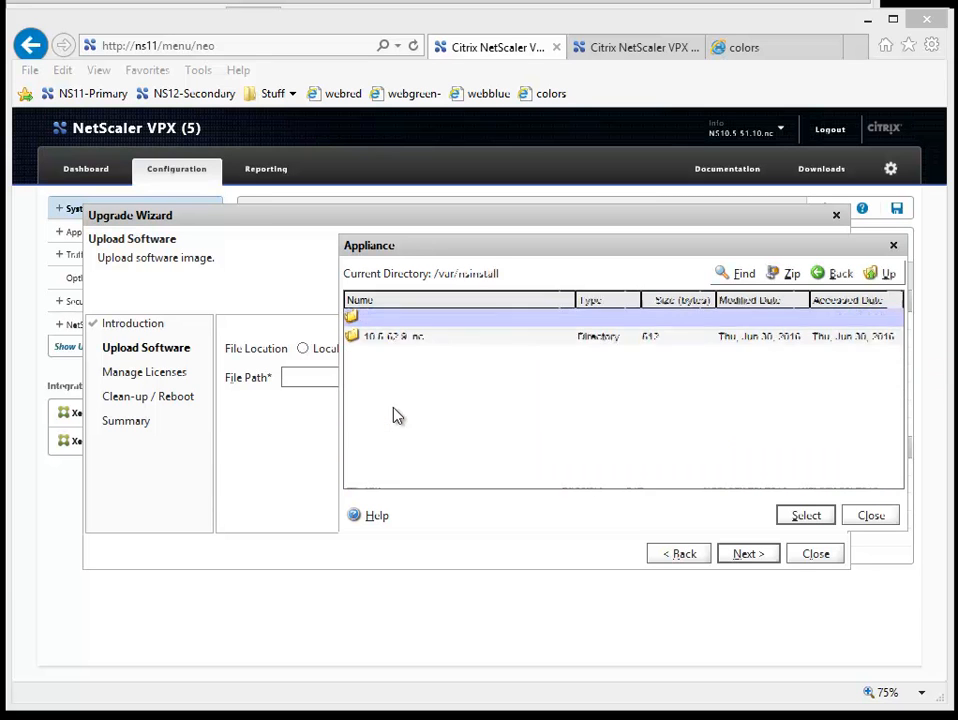
pyautogui.doubleClick(397, 345)
pyautogui.click(397, 343)
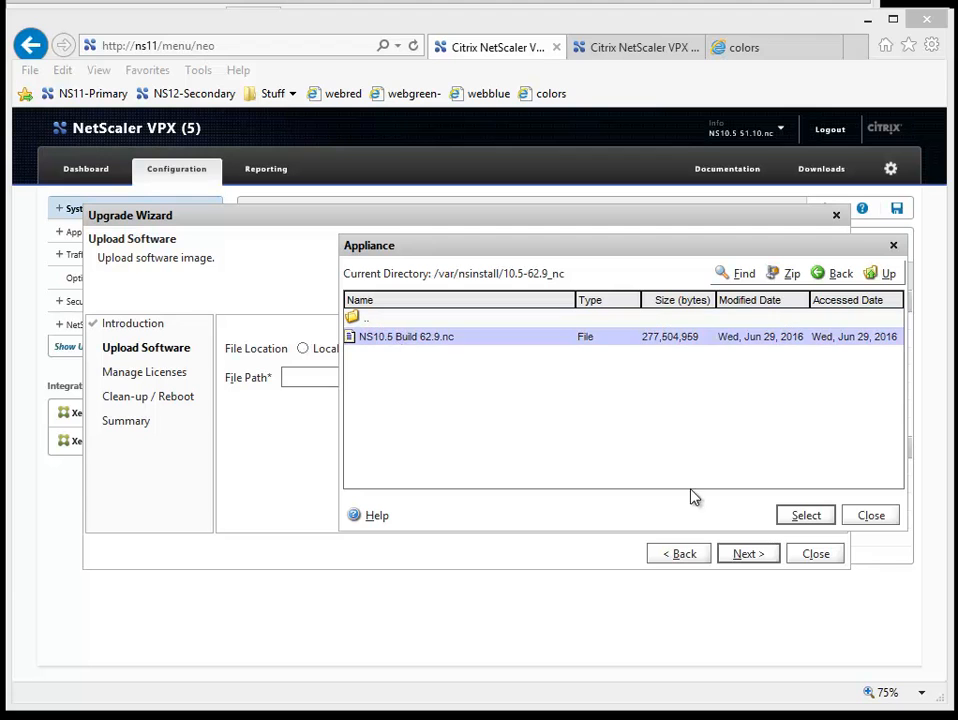
pyautogui.click(807, 515)
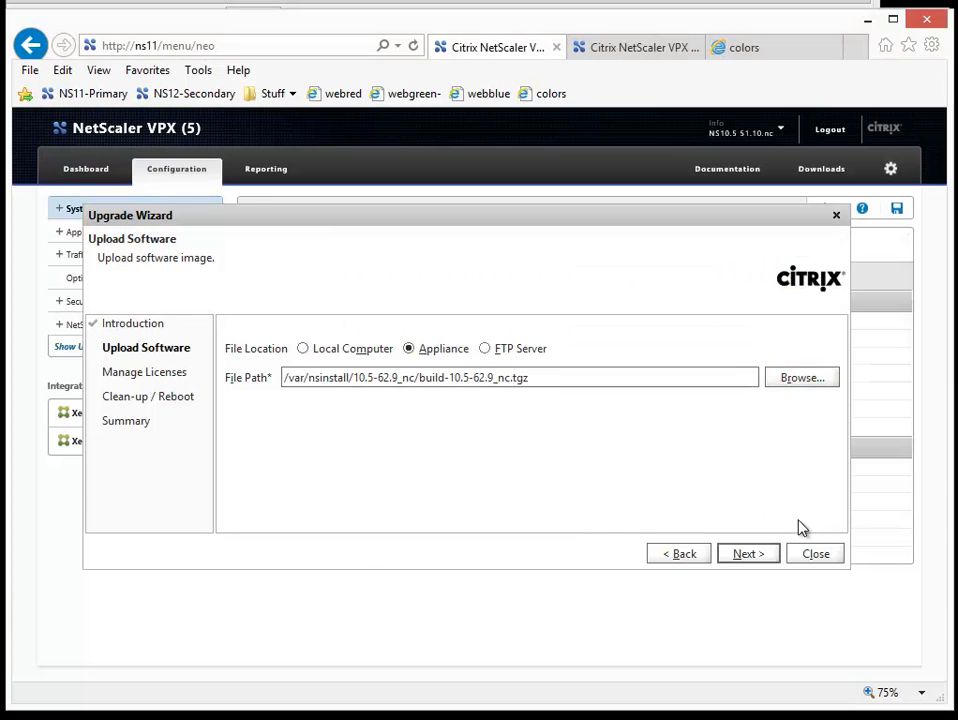
# Step: Enable rebooting after successful installation and finish the Upgrade Wizard to start upgrading ns11
pyautogui.click(757, 561)
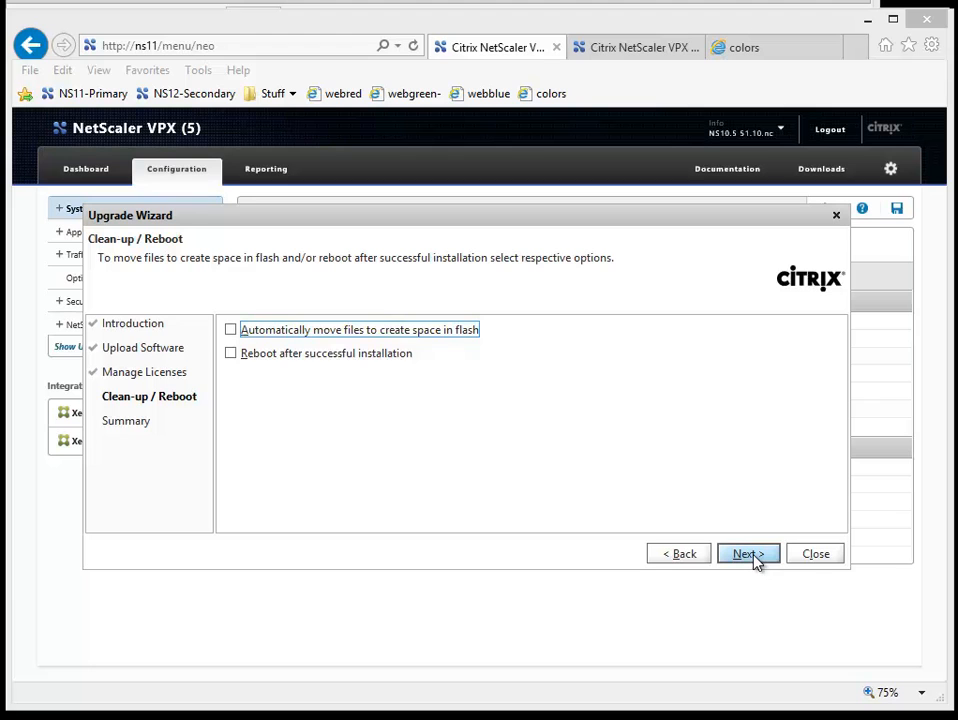
pyautogui.click(331, 358)
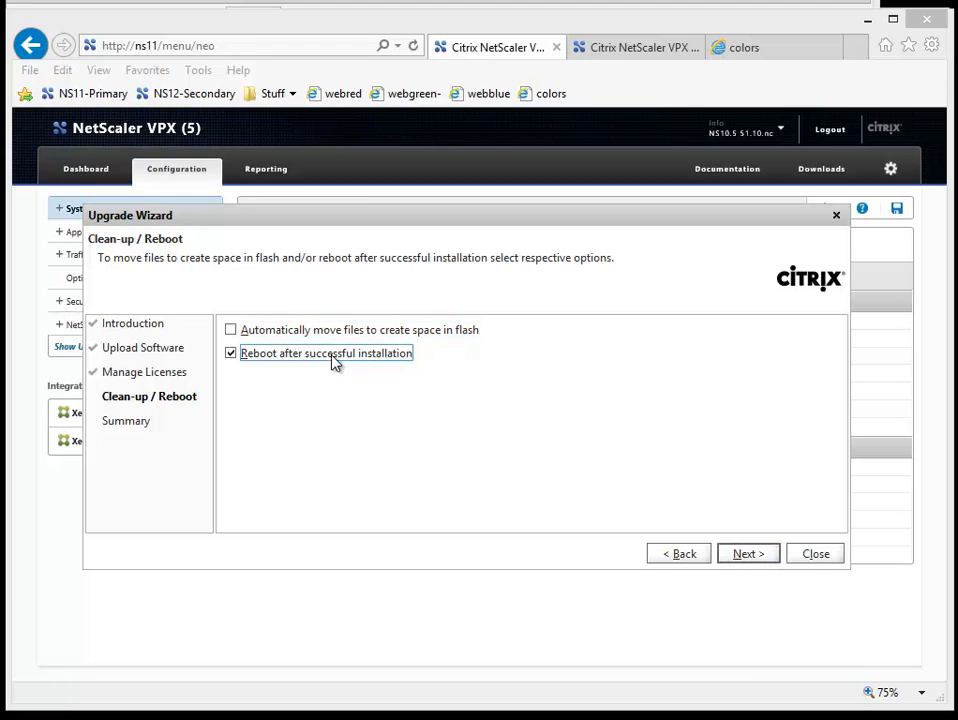
pyautogui.click(733, 556)
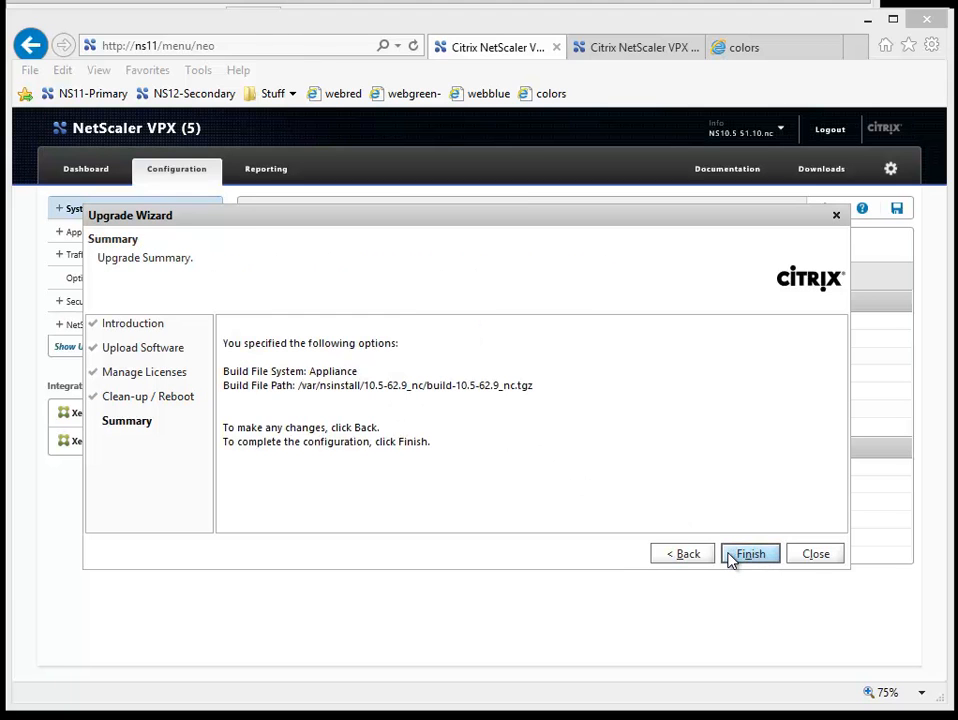
pyautogui.click(731, 558)
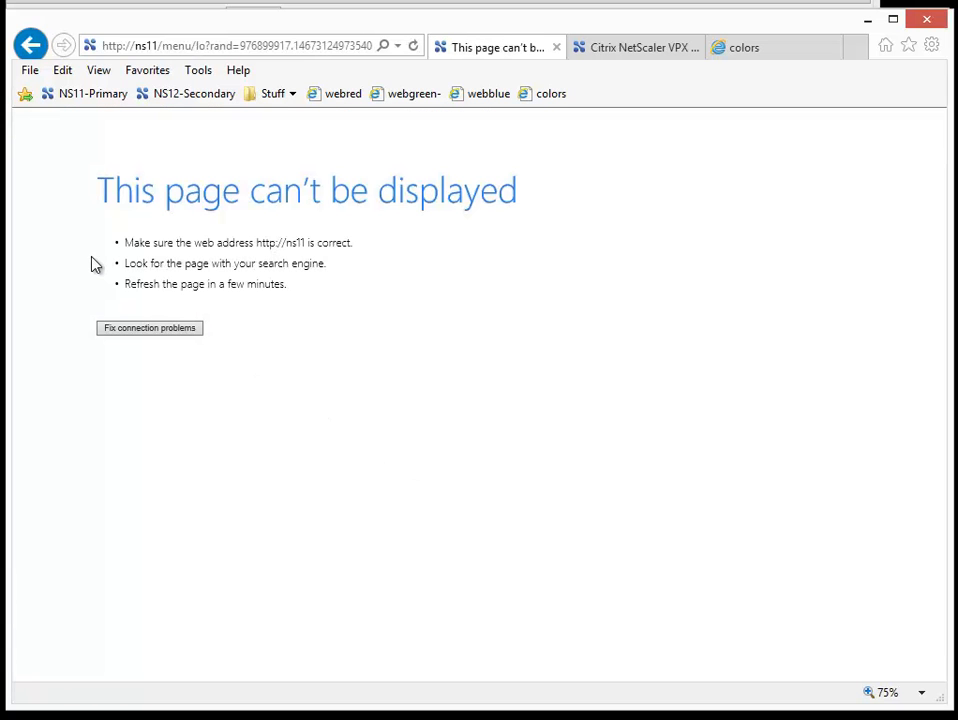
# Step: Check the boot progress in the ns11 console, then sign back in to ns11 as nsroot with the saved password and dismiss the warning
pyautogui.hotkey('alt', 'Tab')
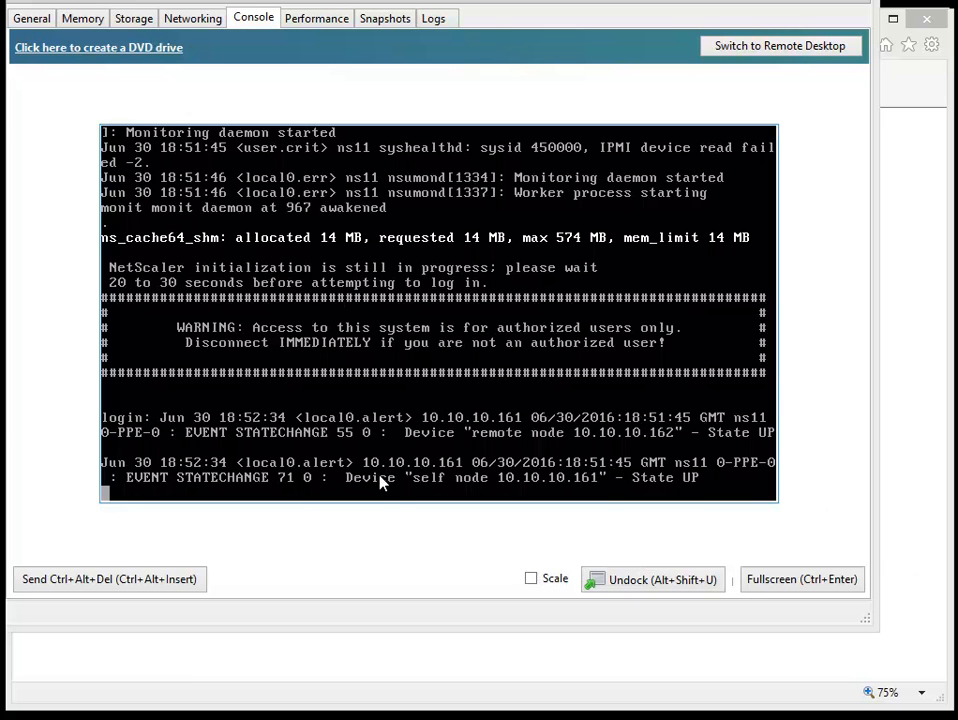
pyautogui.click(428, 668)
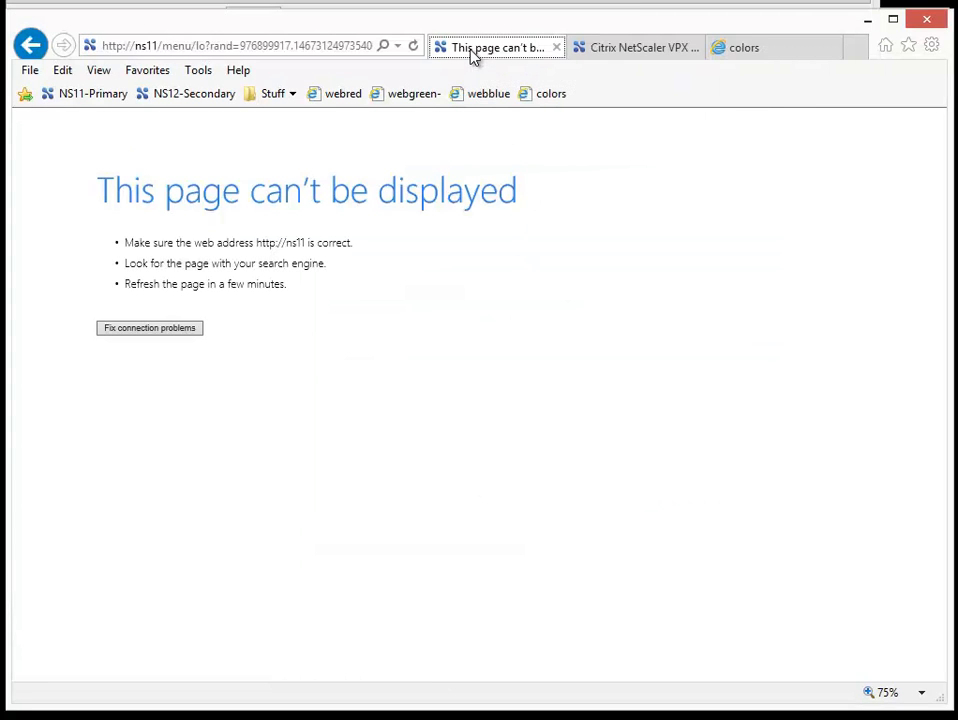
pyautogui.click(83, 101)
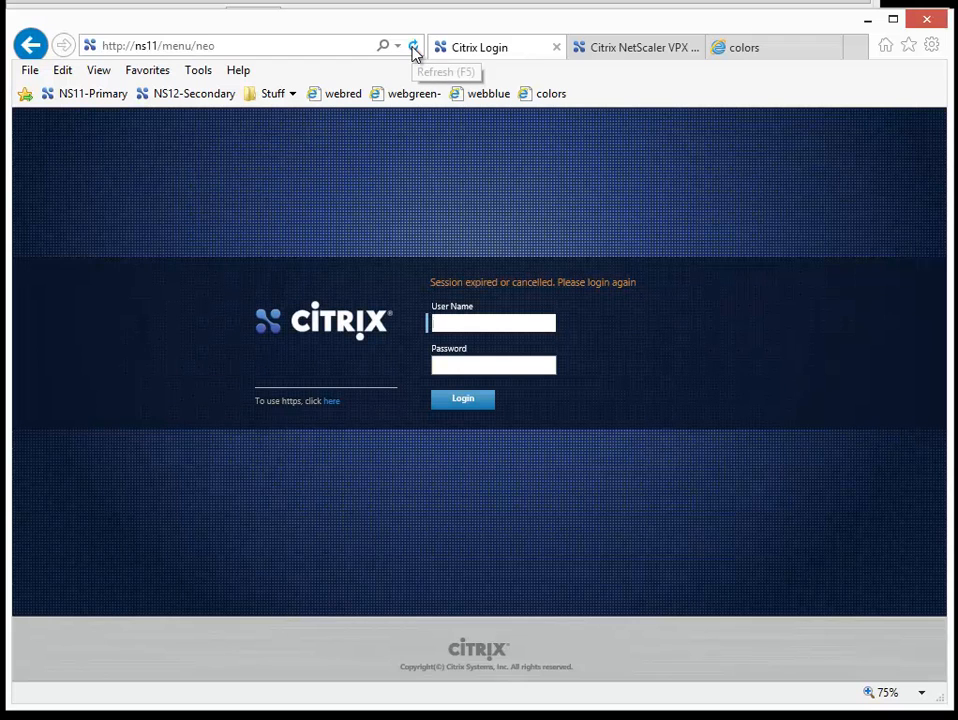
pyautogui.click(465, 318)
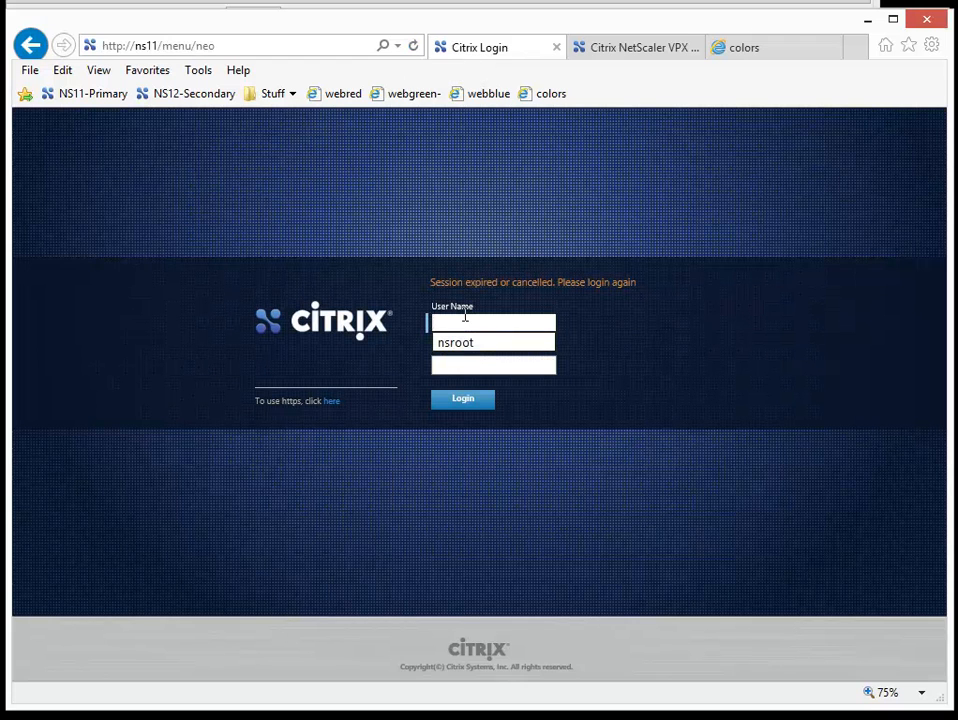
pyautogui.click(474, 345)
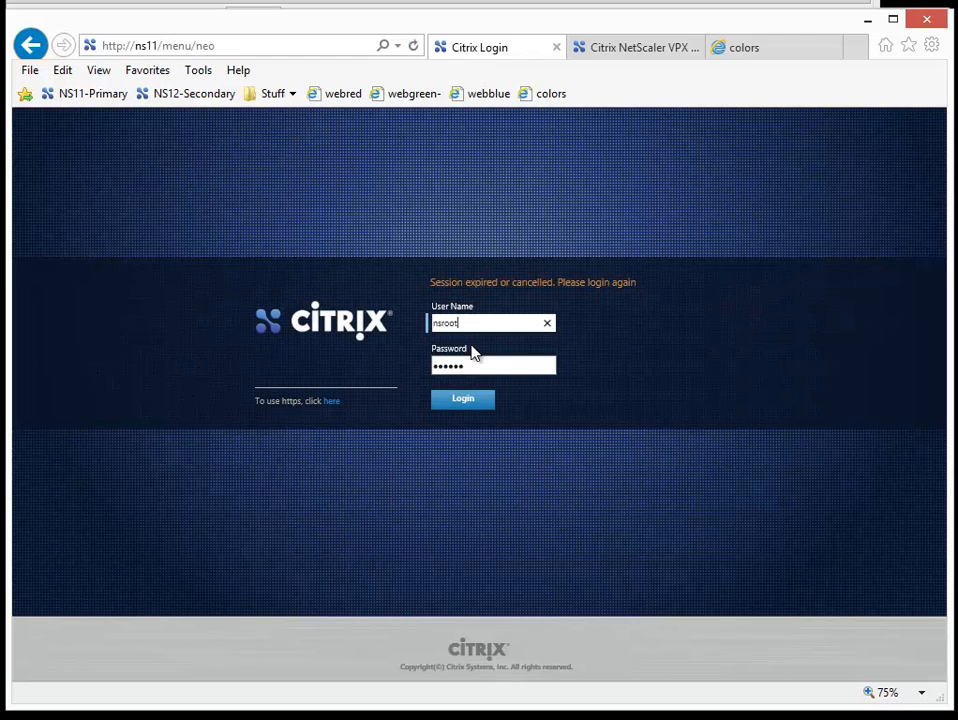
pyautogui.click(468, 408)
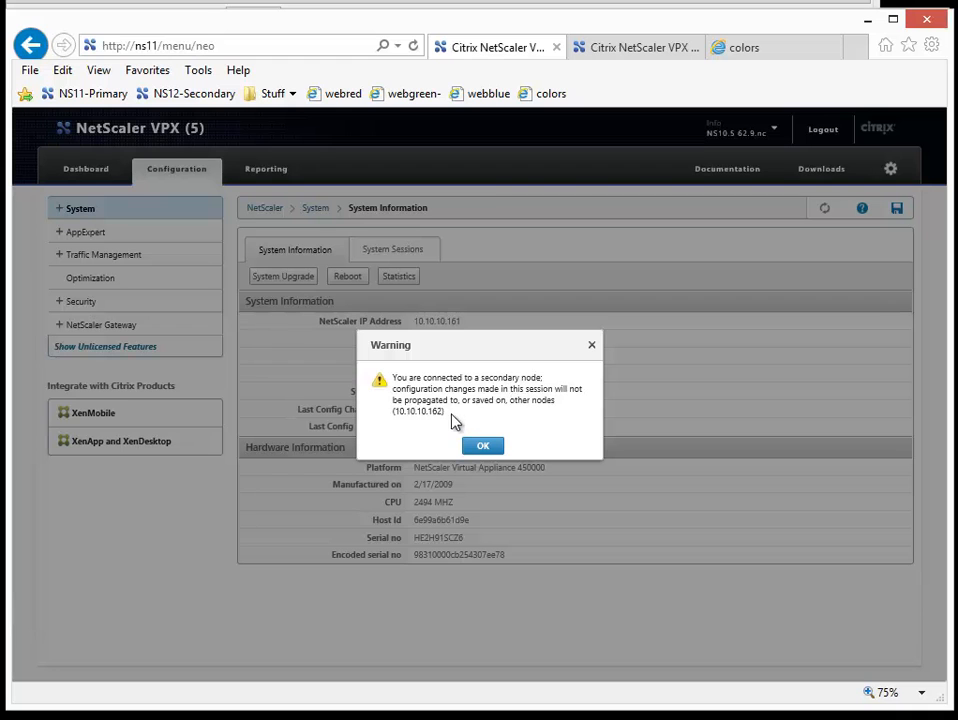
pyautogui.click(481, 446)
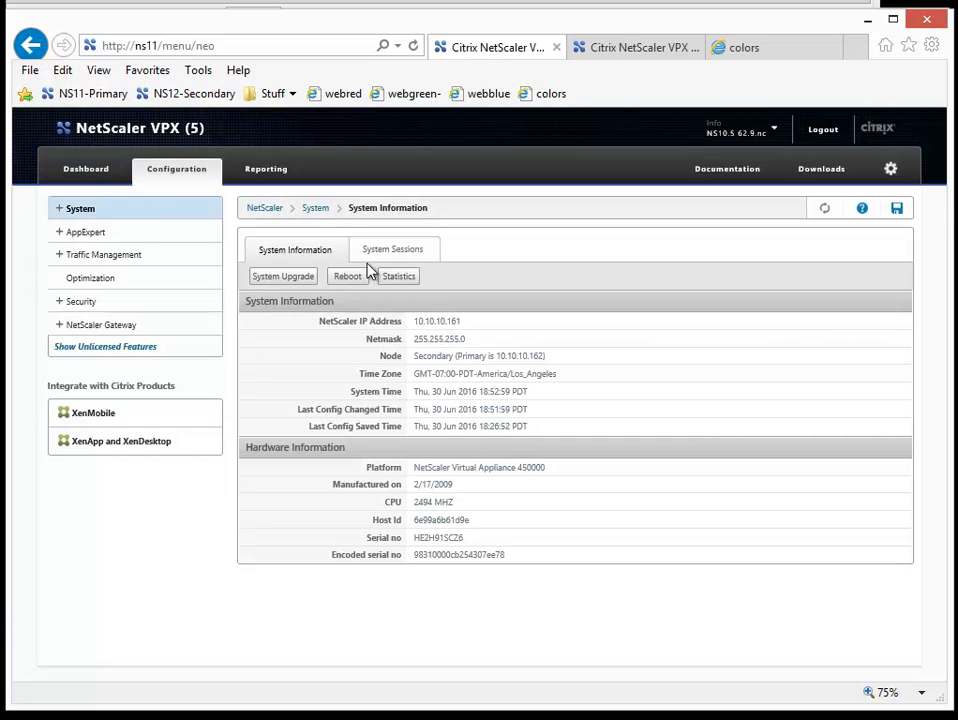
# Step: Open the High Availability nodes on ns11 to review their roles and synchronization state, and check the firmware information
pyautogui.click(61, 216)
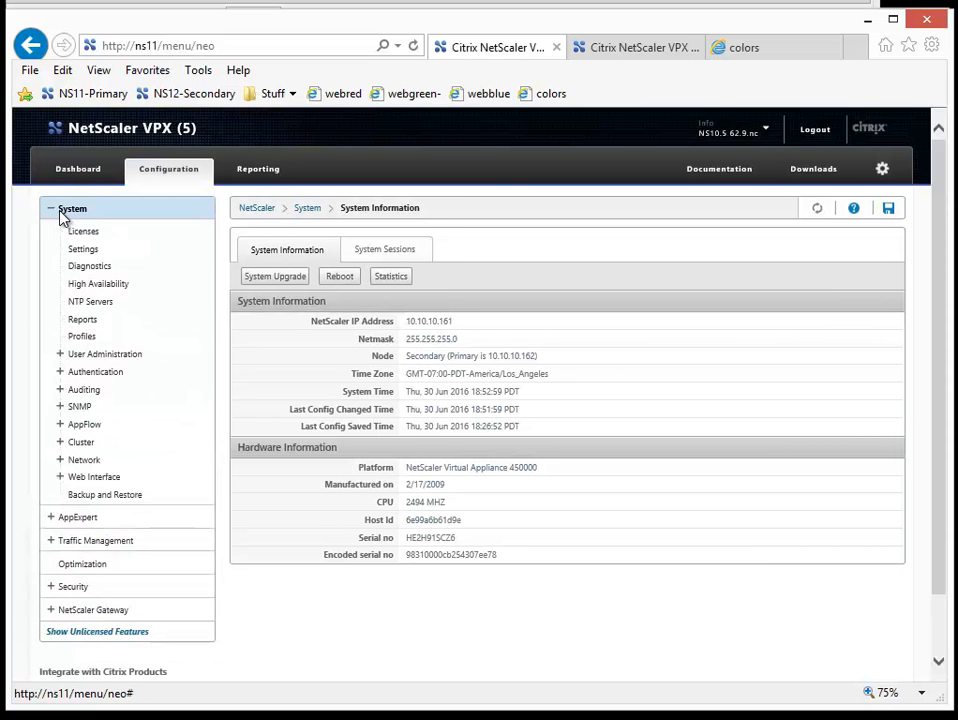
pyautogui.click(97, 285)
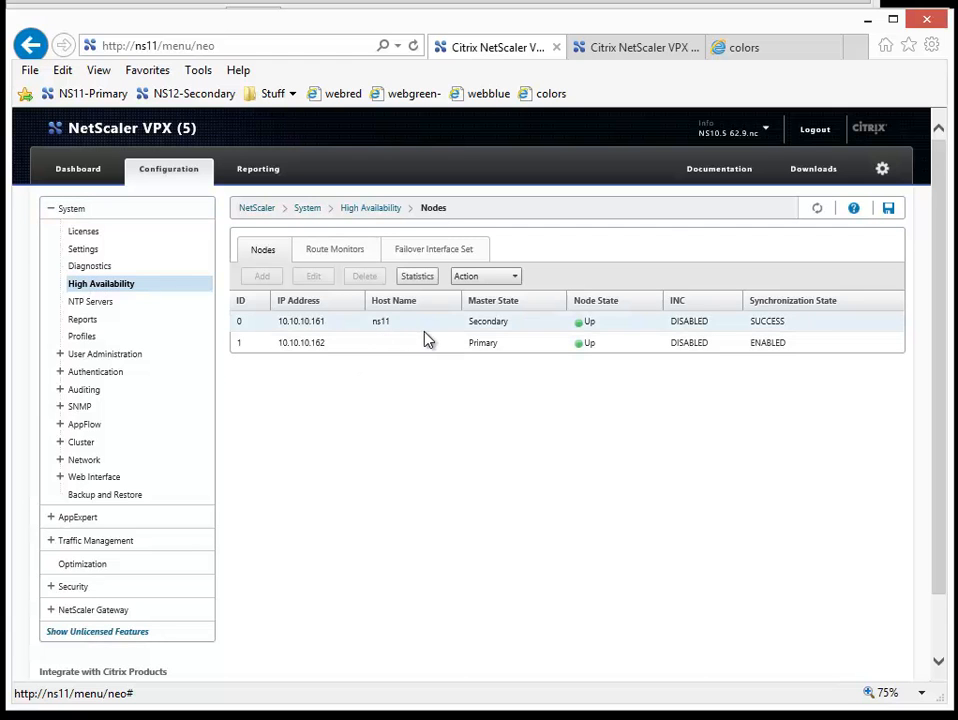
pyautogui.click(760, 130)
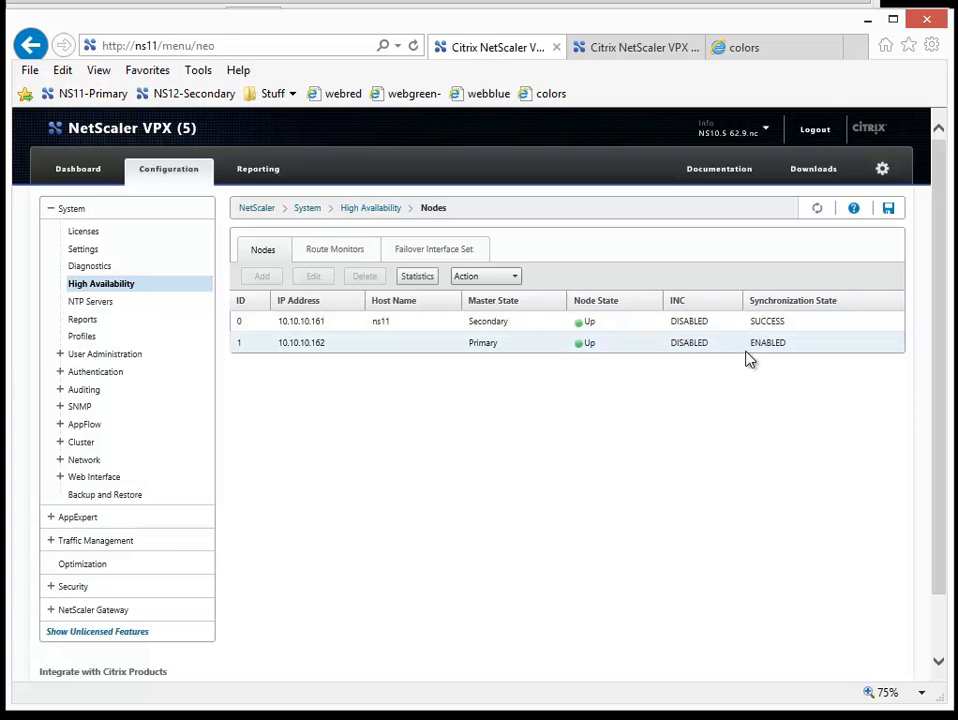
# Step: Force a failover from the ns11 node, accept the warning, and refresh the node list until synchronization finishes
pyautogui.click(502, 320)
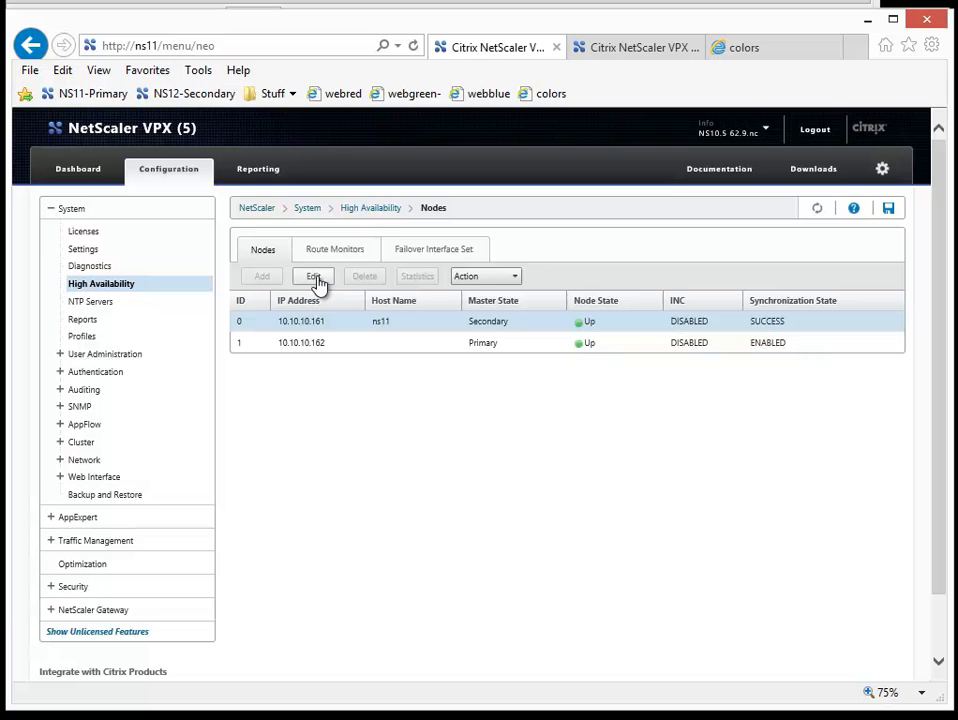
pyautogui.click(512, 280)
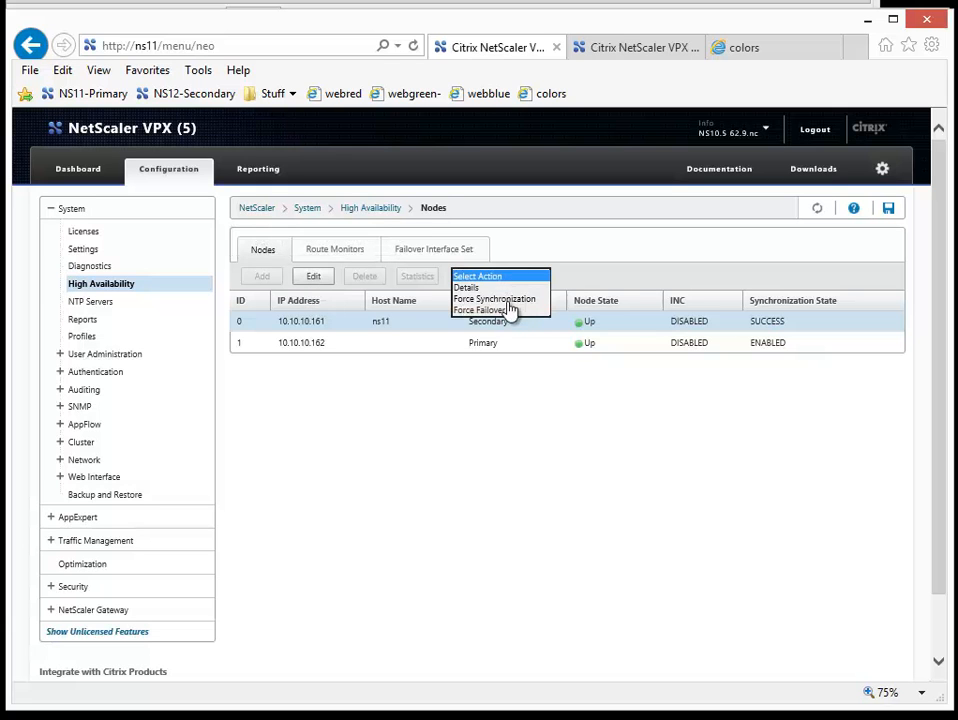
pyautogui.click(494, 310)
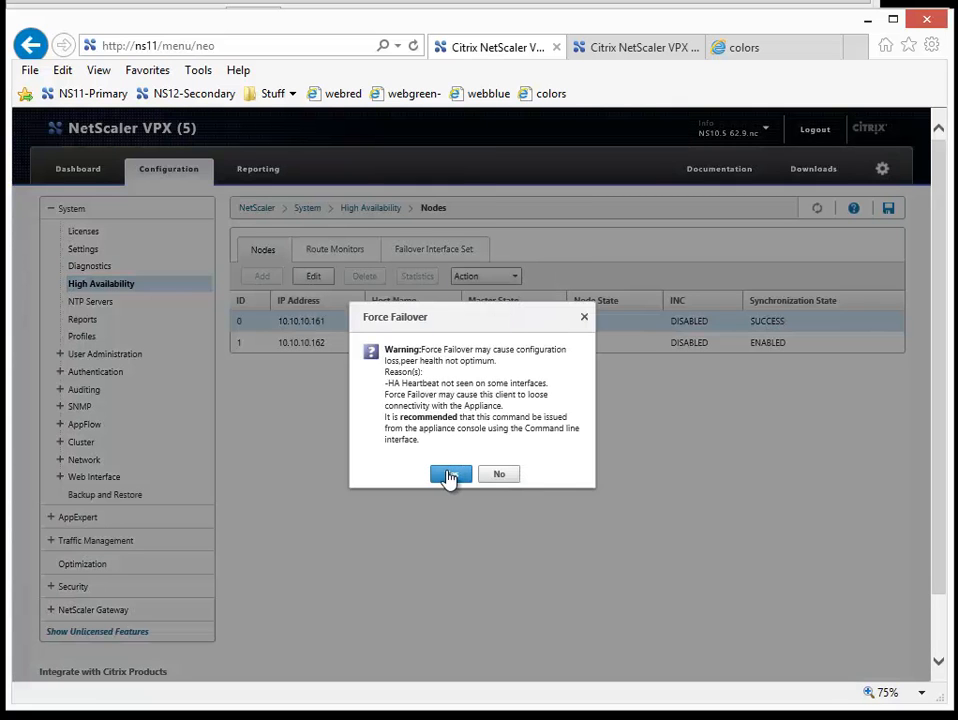
pyautogui.click(450, 476)
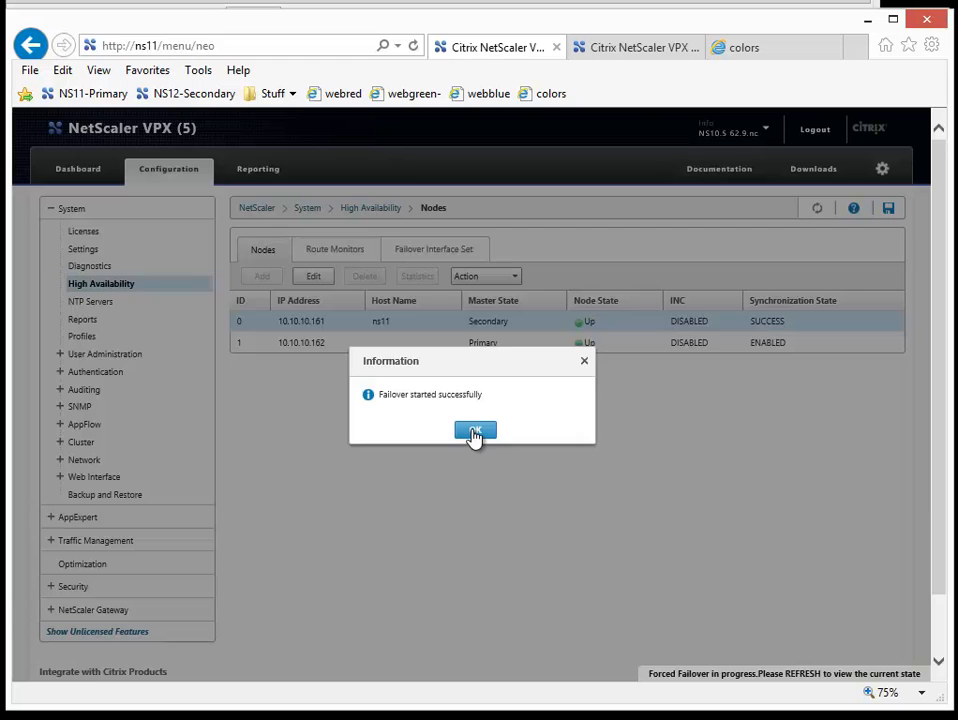
pyautogui.click(474, 431)
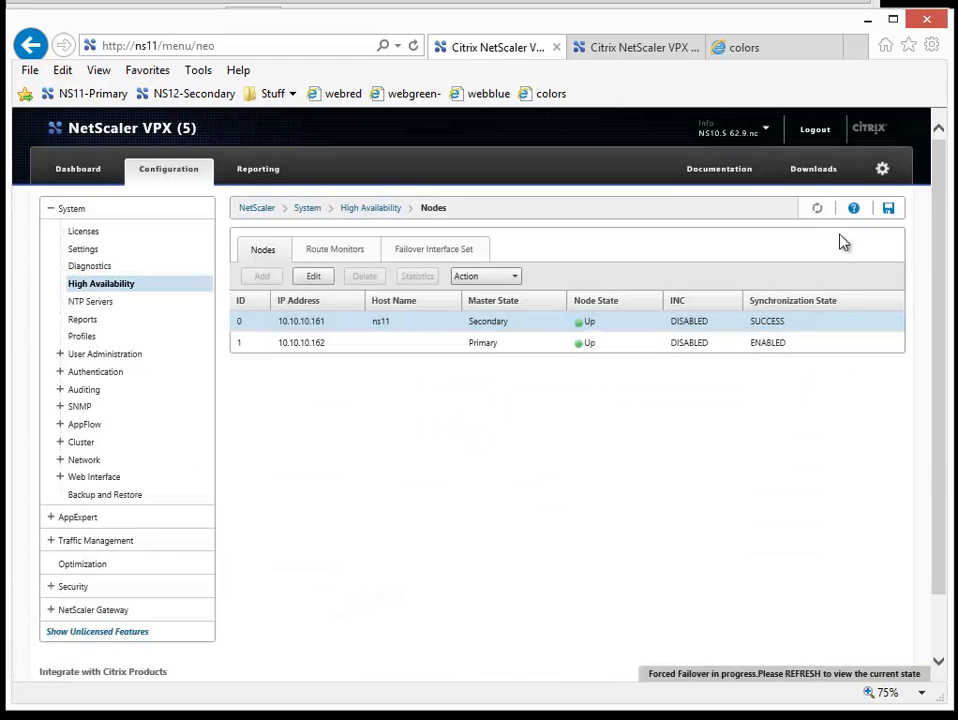
pyautogui.click(819, 214)
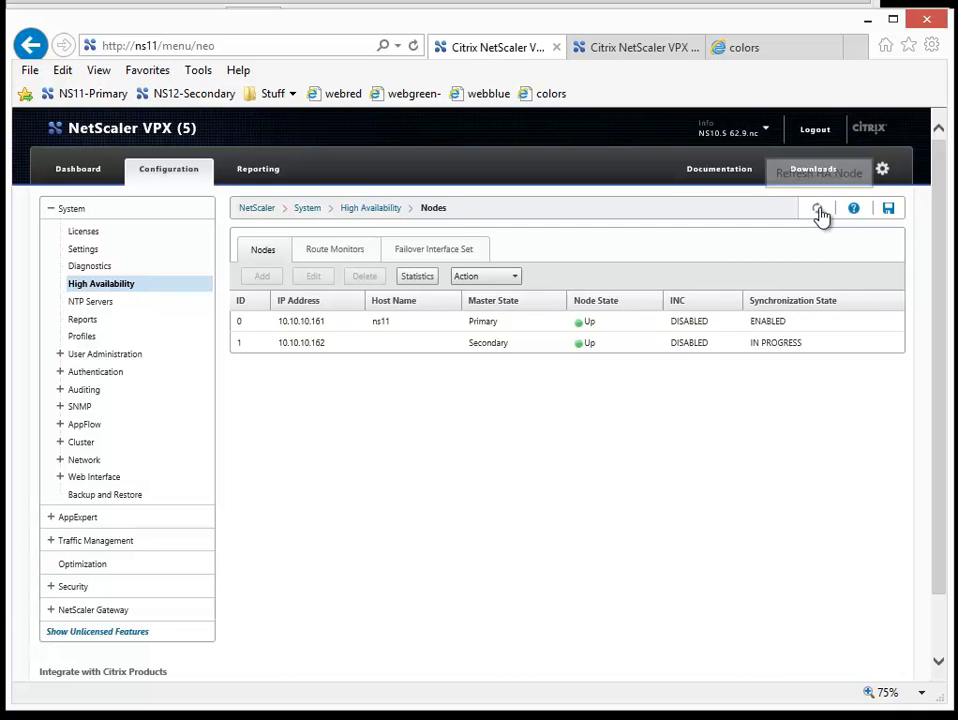
pyautogui.click(819, 214)
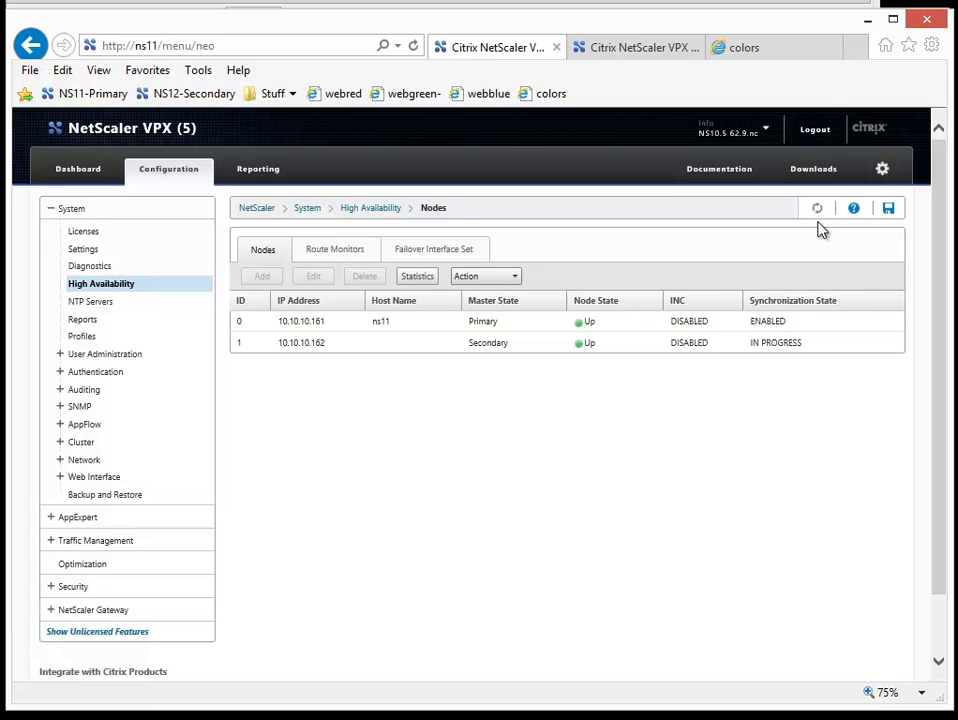
pyautogui.click(819, 214)
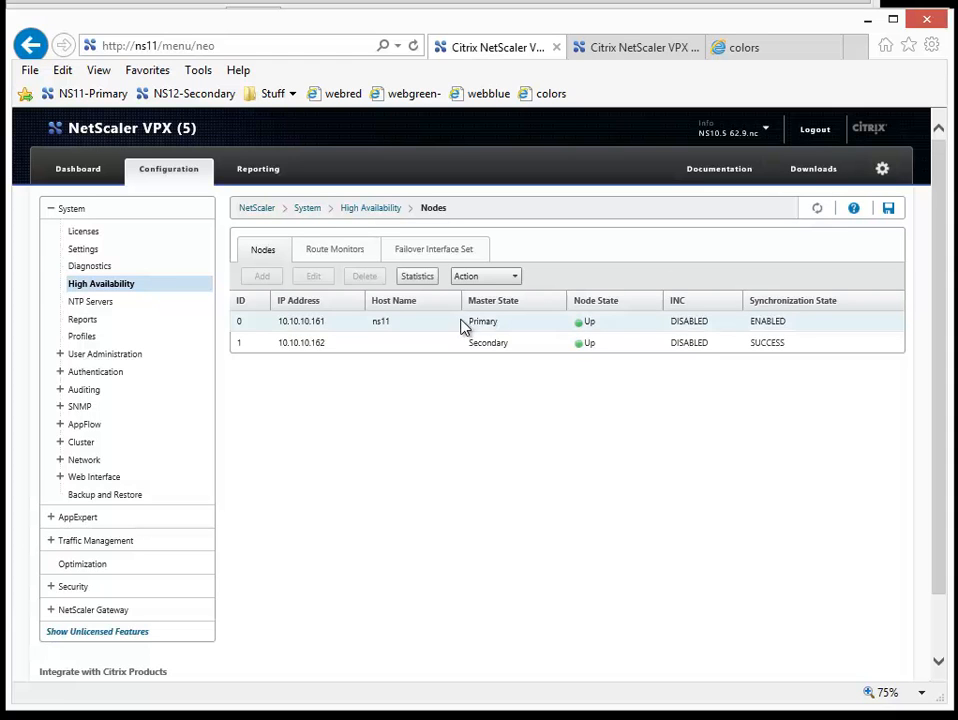
# Step: Set the High Availability Status of the ns11 node to STAY PRIMARY and save the node configuration
pyautogui.click(432, 329)
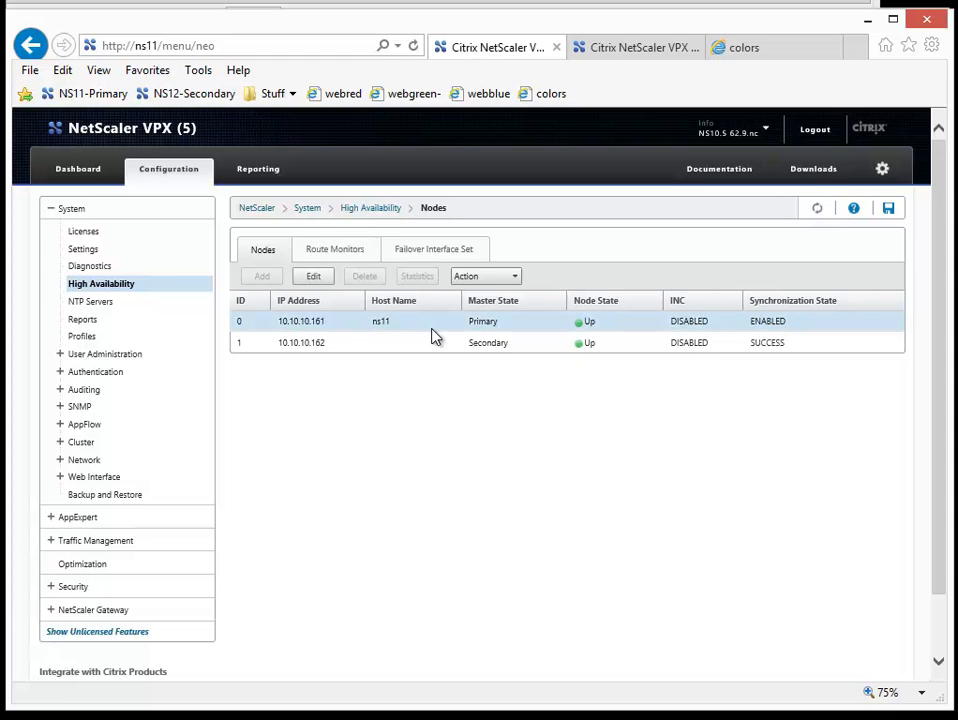
pyautogui.click(316, 278)
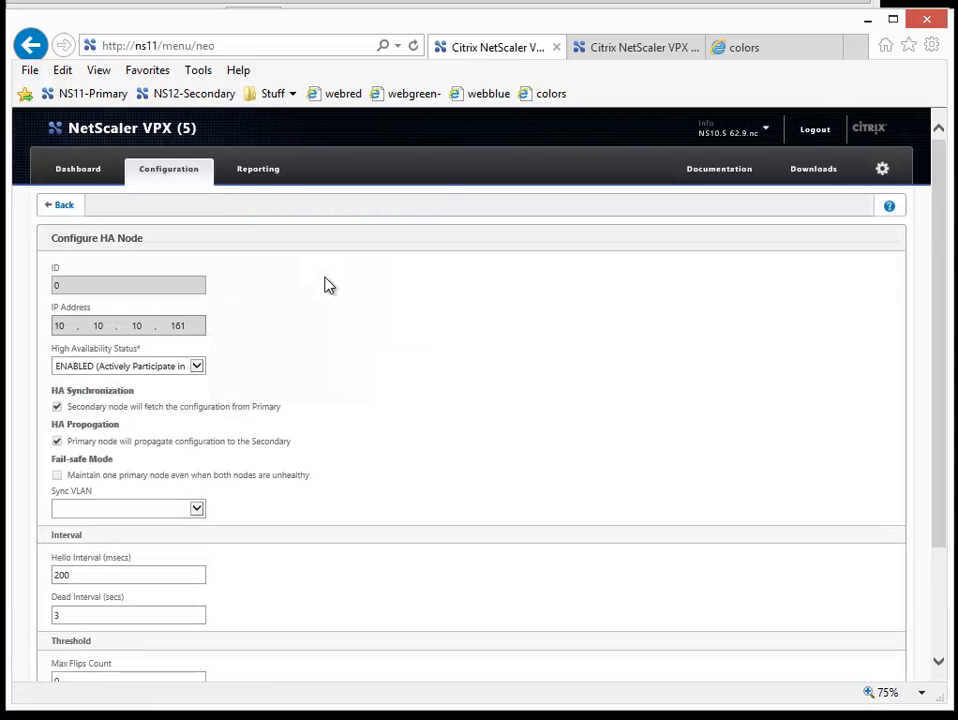
pyautogui.click(196, 368)
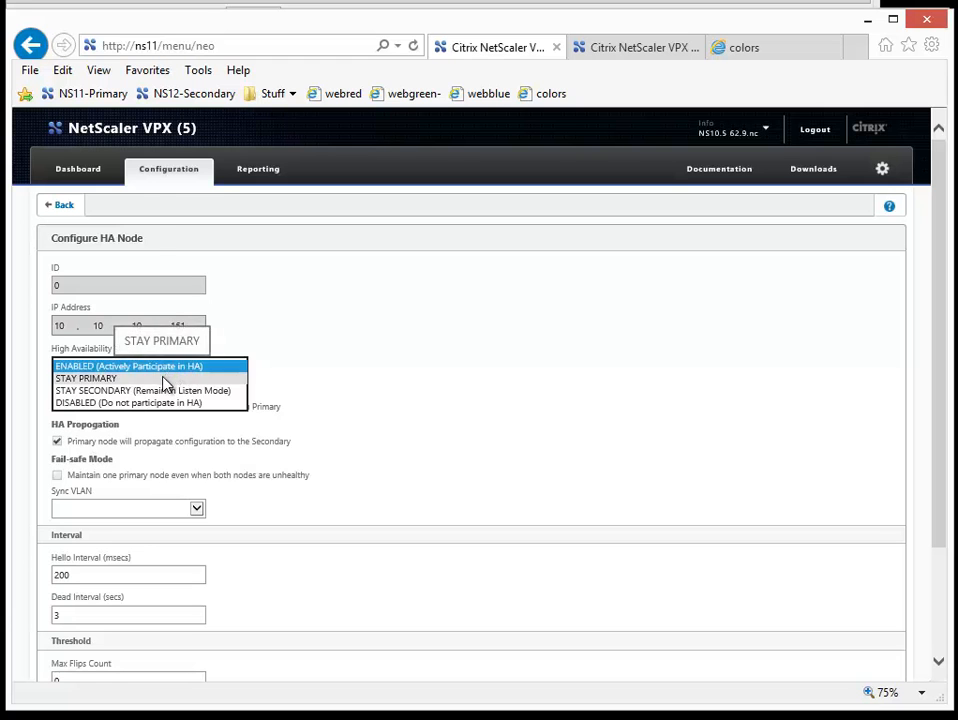
pyautogui.click(166, 381)
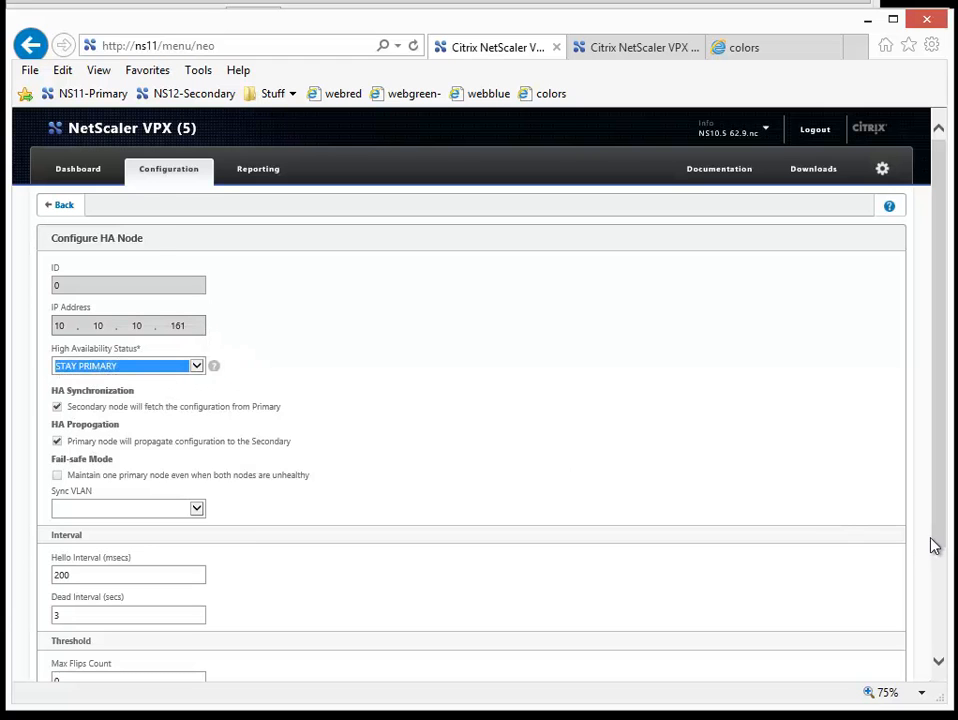
pyautogui.moveTo(938, 540); pyautogui.dragTo(938, 660)
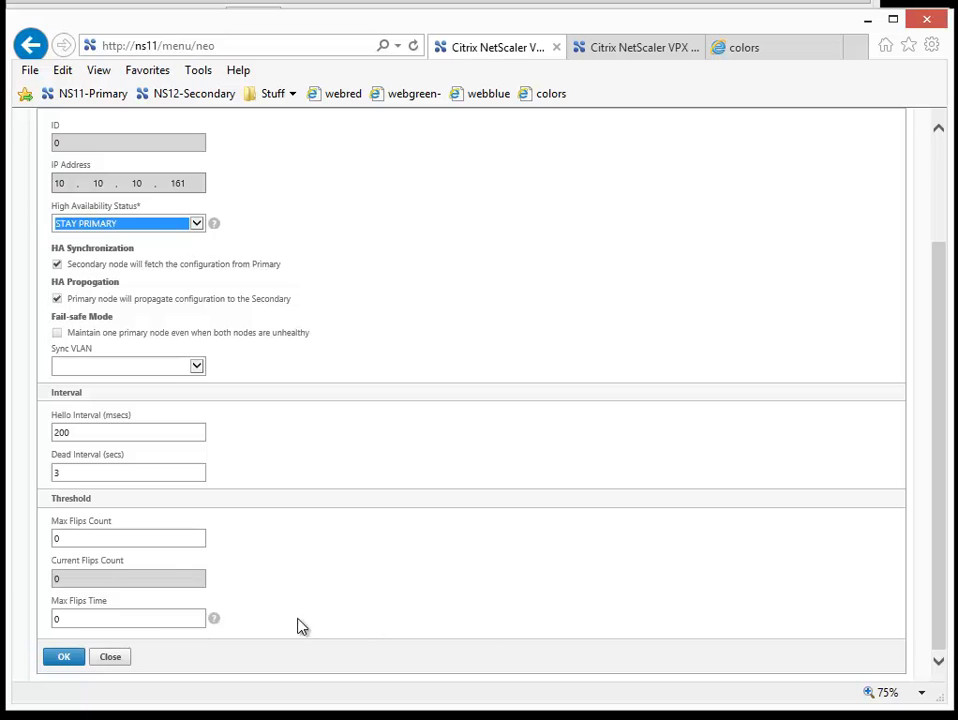
pyautogui.click(64, 658)
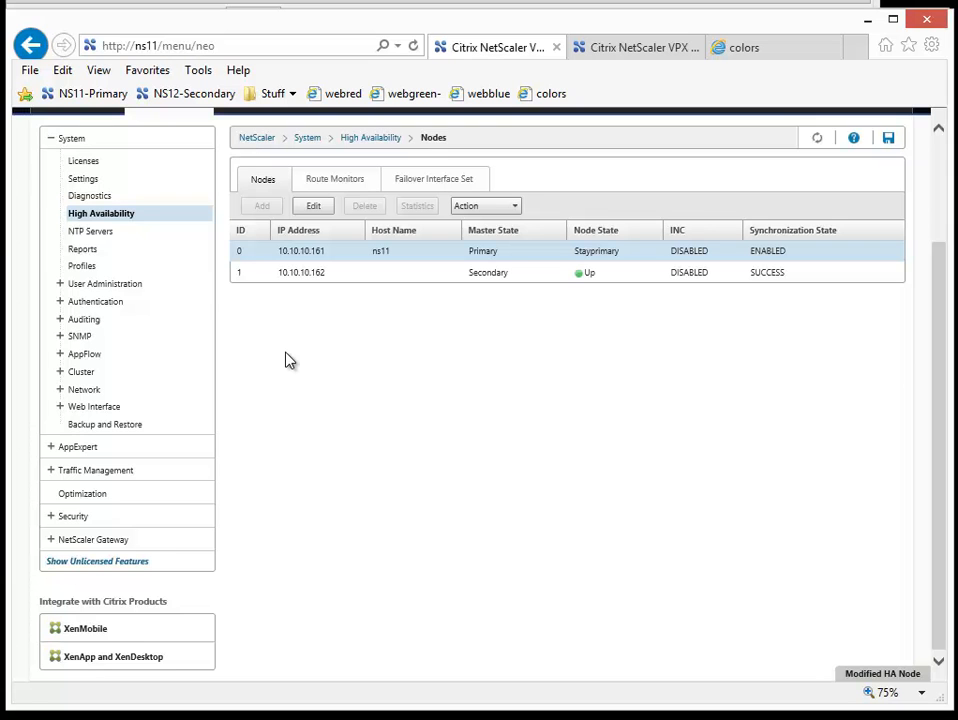
# Step: Review the load-balancing virtual servers and the backend server list under Traffic Management on ns11
pyautogui.click(52, 472)
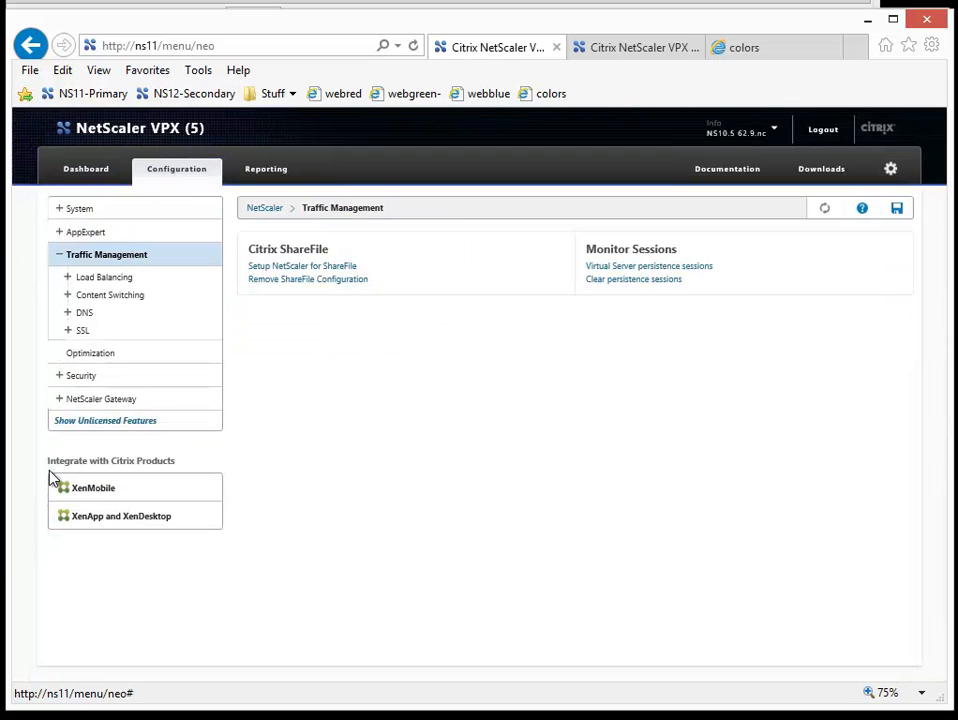
pyautogui.click(68, 278)
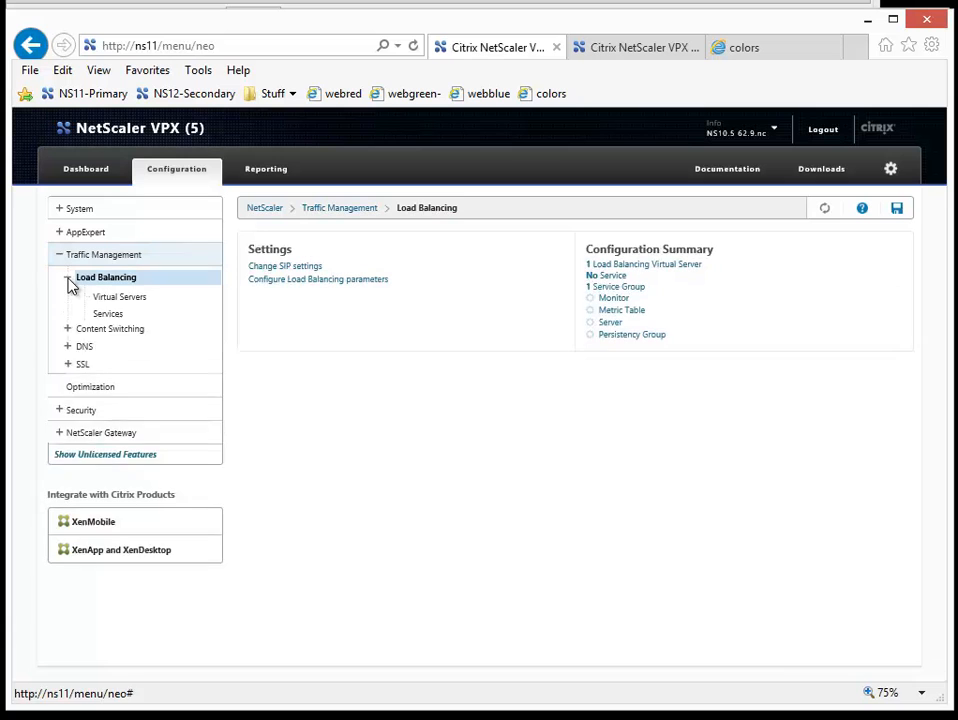
pyautogui.click(105, 299)
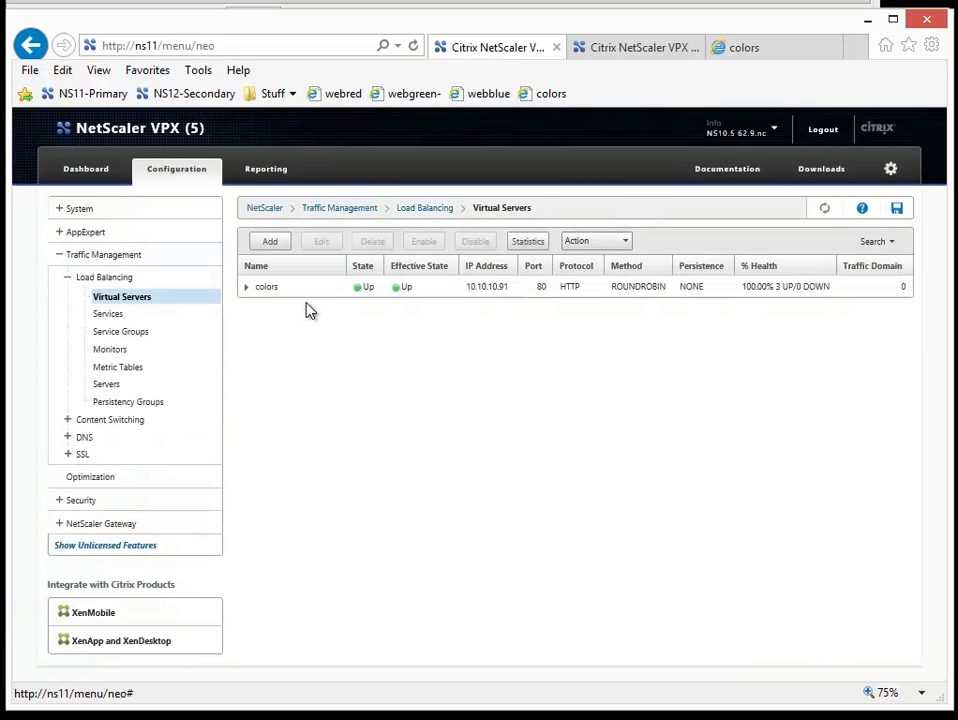
pyautogui.click(107, 386)
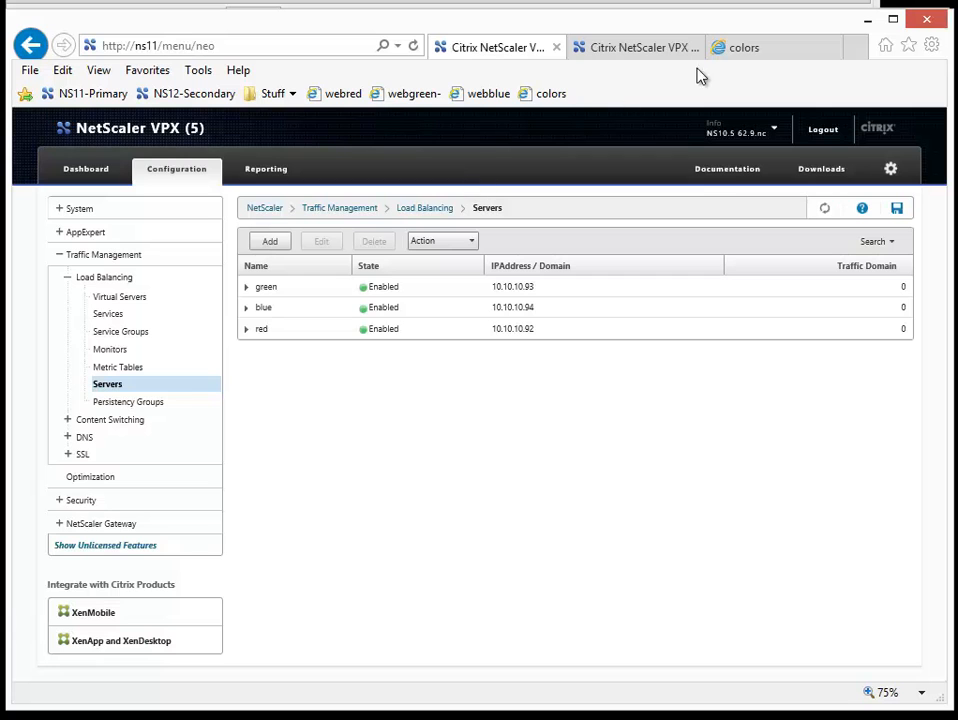
# Step: Load the webred, webgreen and webblue sites in the colors browser tab to check each backend web server directly
pyautogui.click(745, 57)
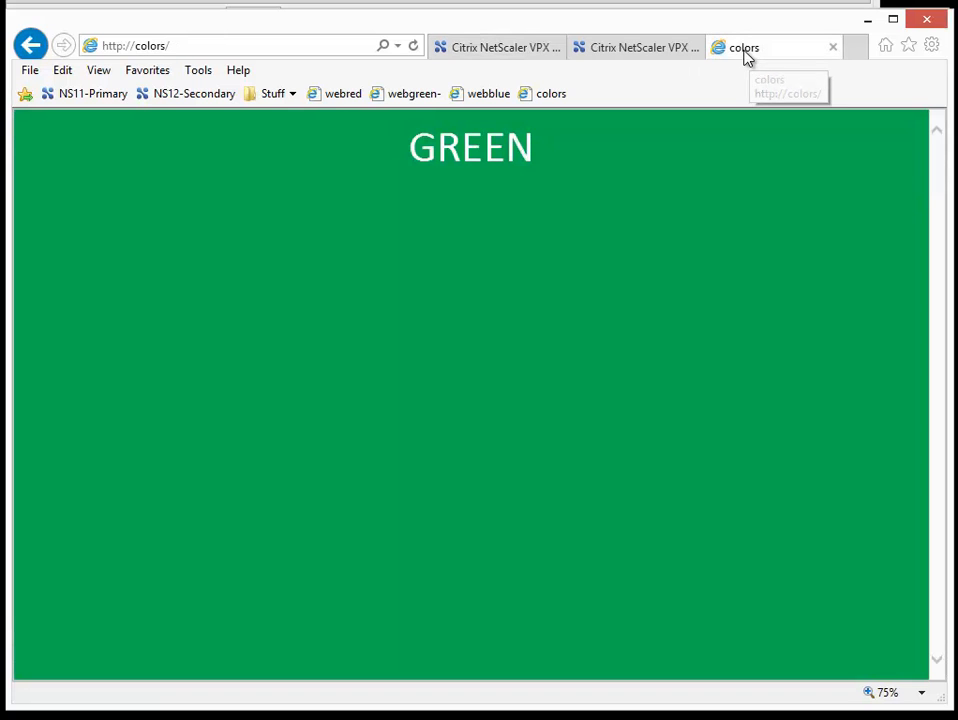
pyautogui.click(327, 96)
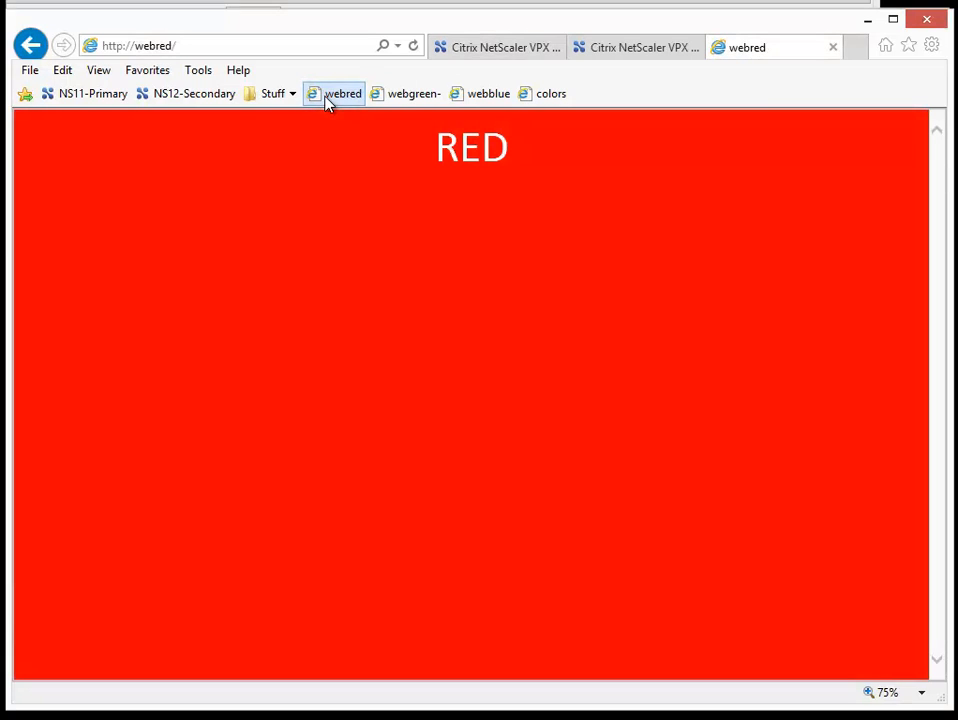
pyautogui.click(404, 100)
pyautogui.click(478, 100)
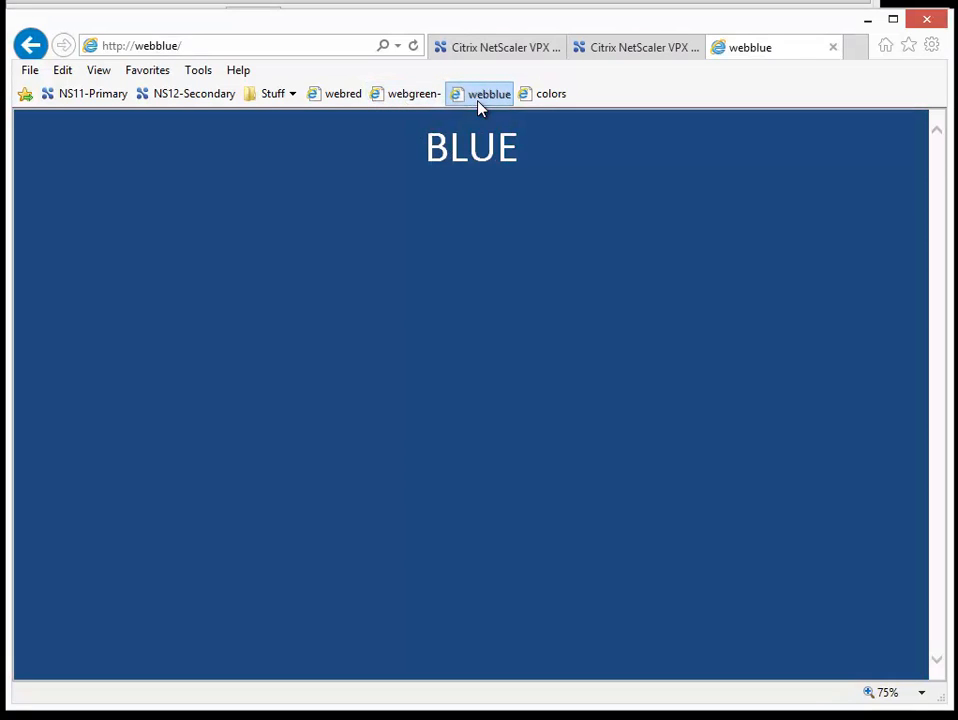
# Step: Load the load-balanced colors site and refresh it repeatedly to test the round-robin distribution across the web servers
pyautogui.click(532, 100)
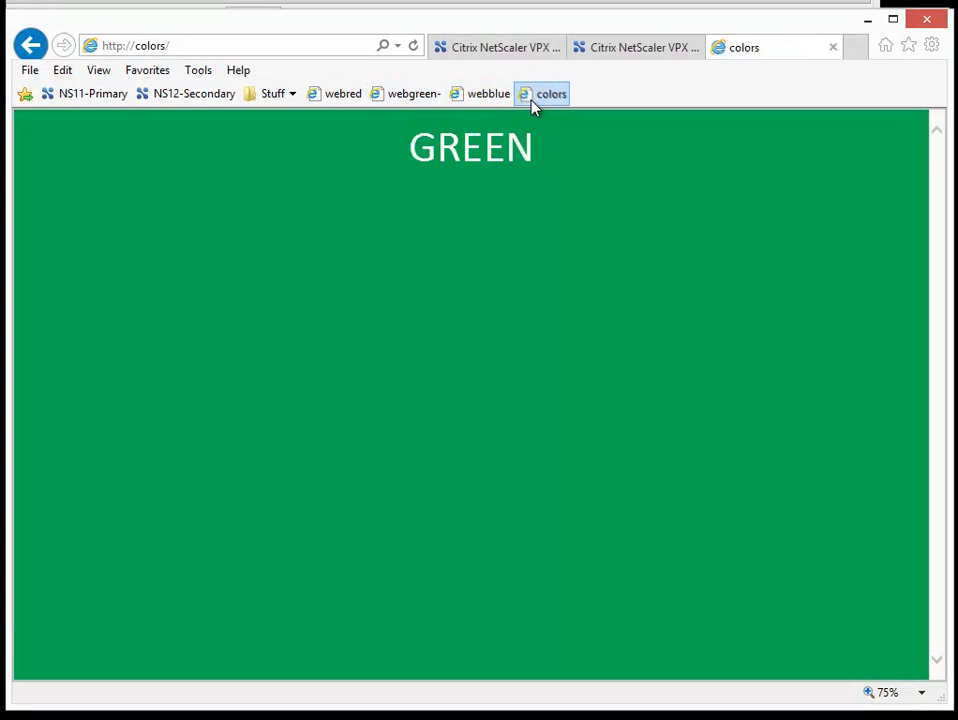
pyautogui.click(413, 47)
pyautogui.click(413, 47)
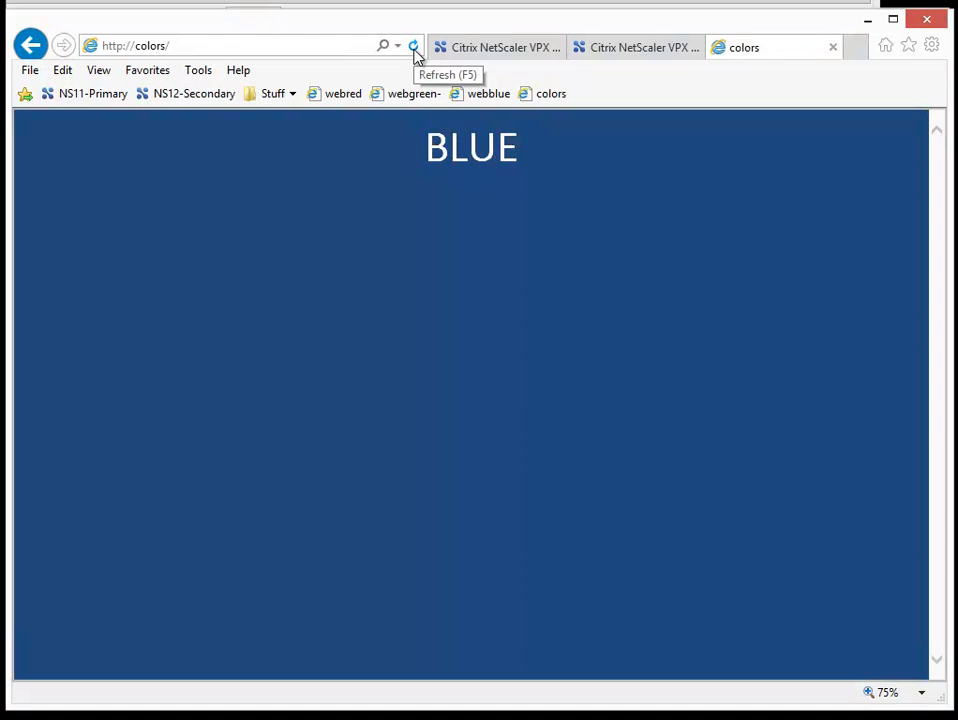
pyautogui.click(415, 50)
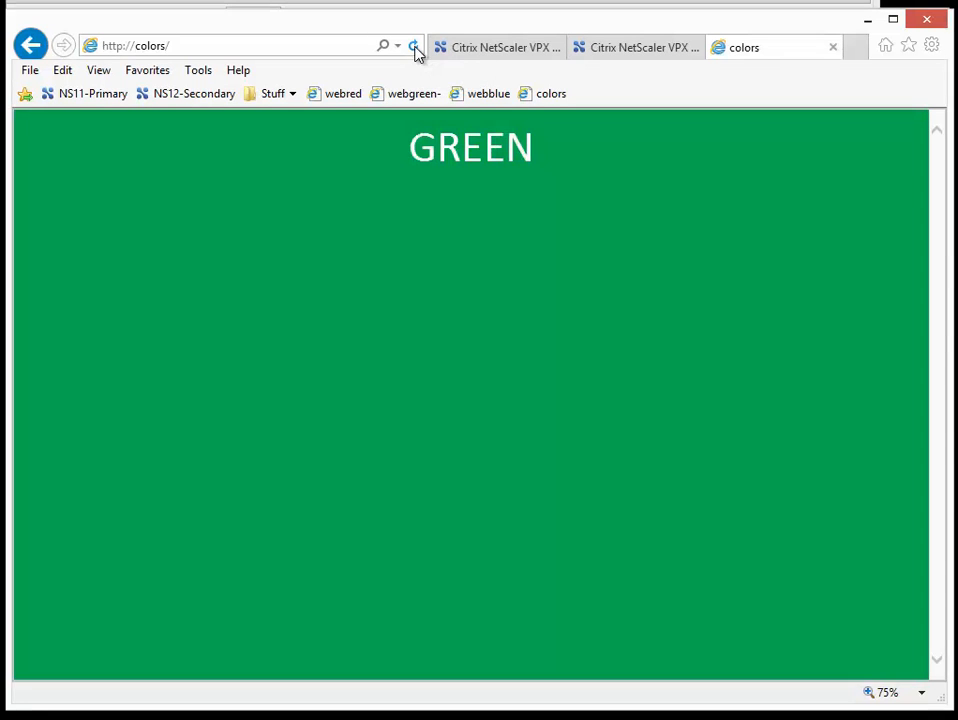
pyautogui.click(415, 52)
pyautogui.click(414, 50)
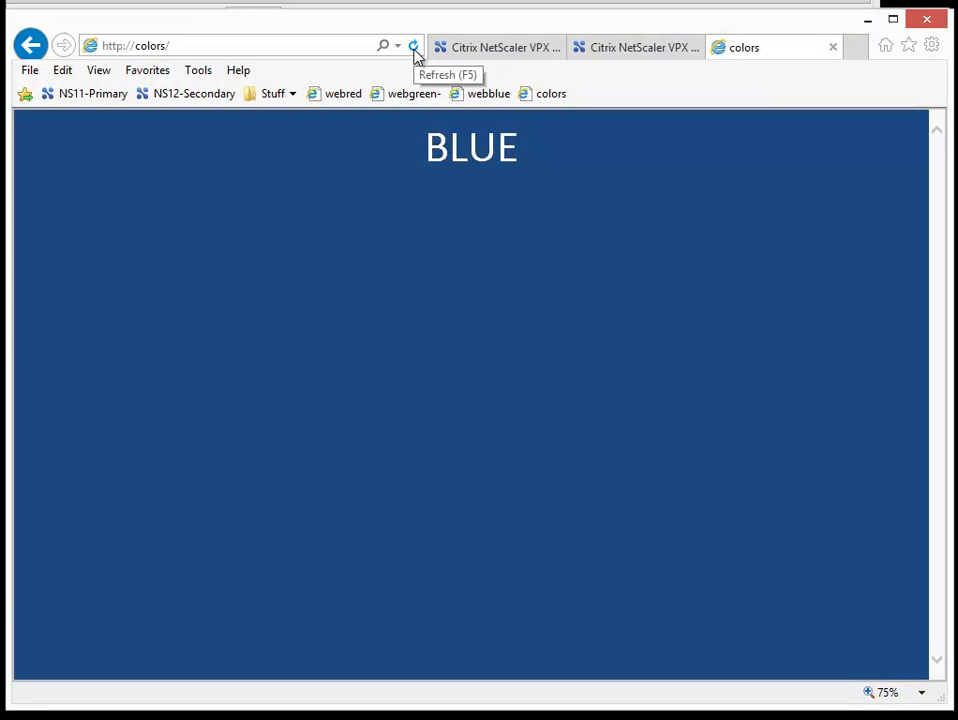
pyautogui.click(414, 50)
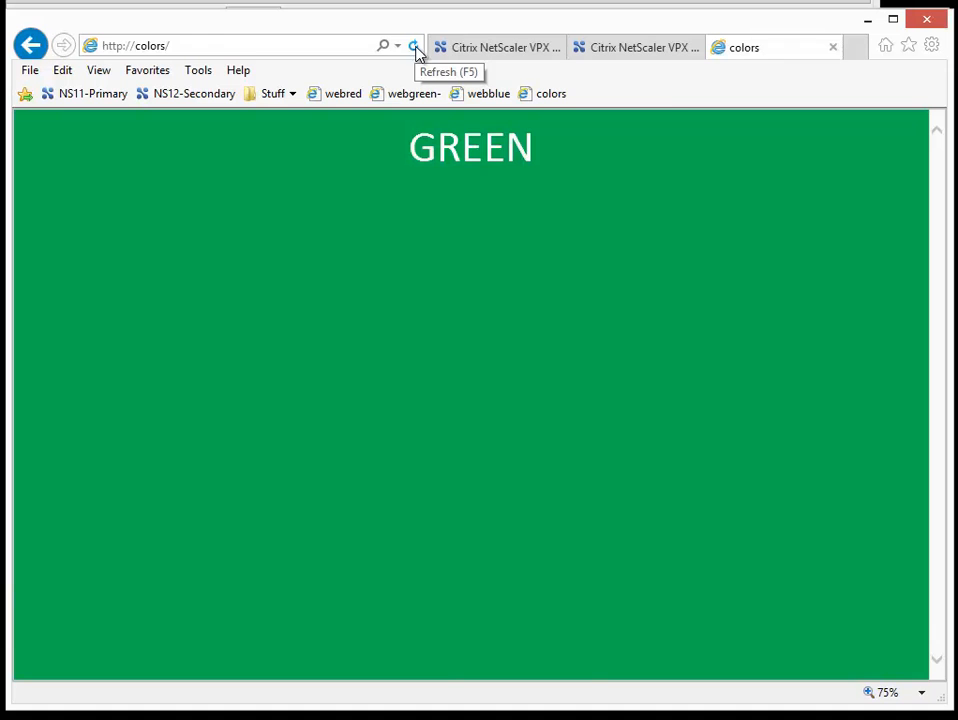
# Step: Return to the ns11 configuration and open its System information
pyautogui.click(486, 57)
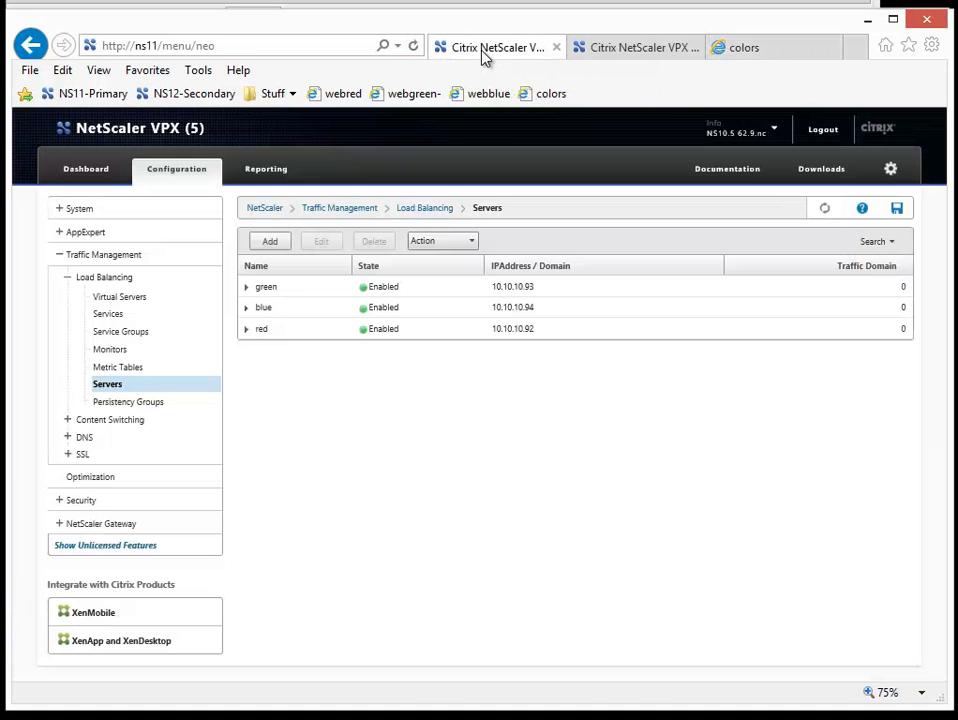
pyautogui.click(80, 212)
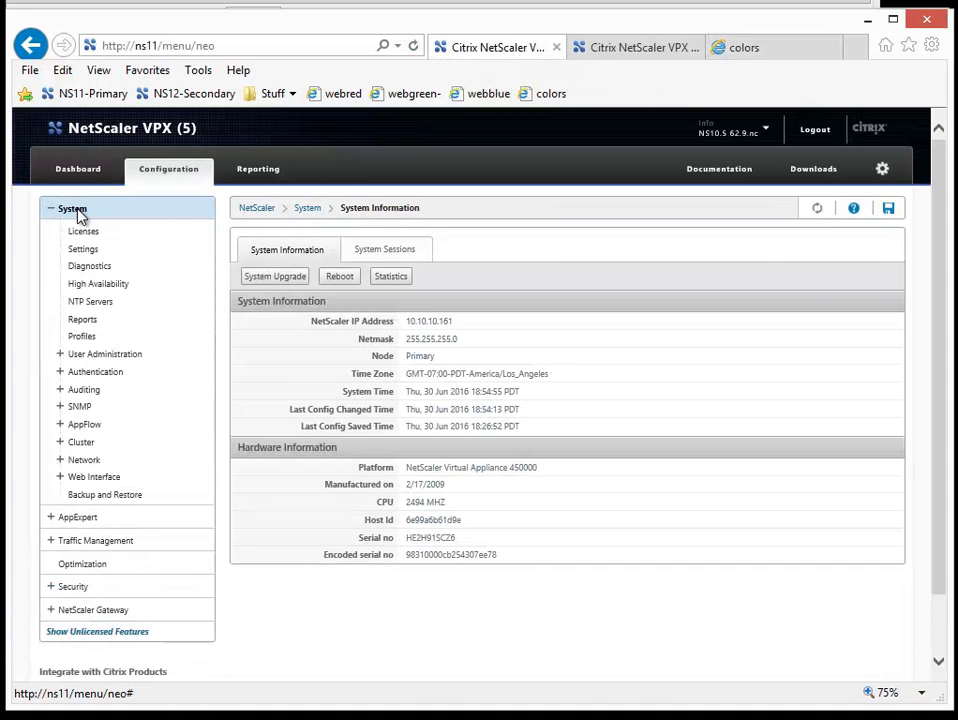